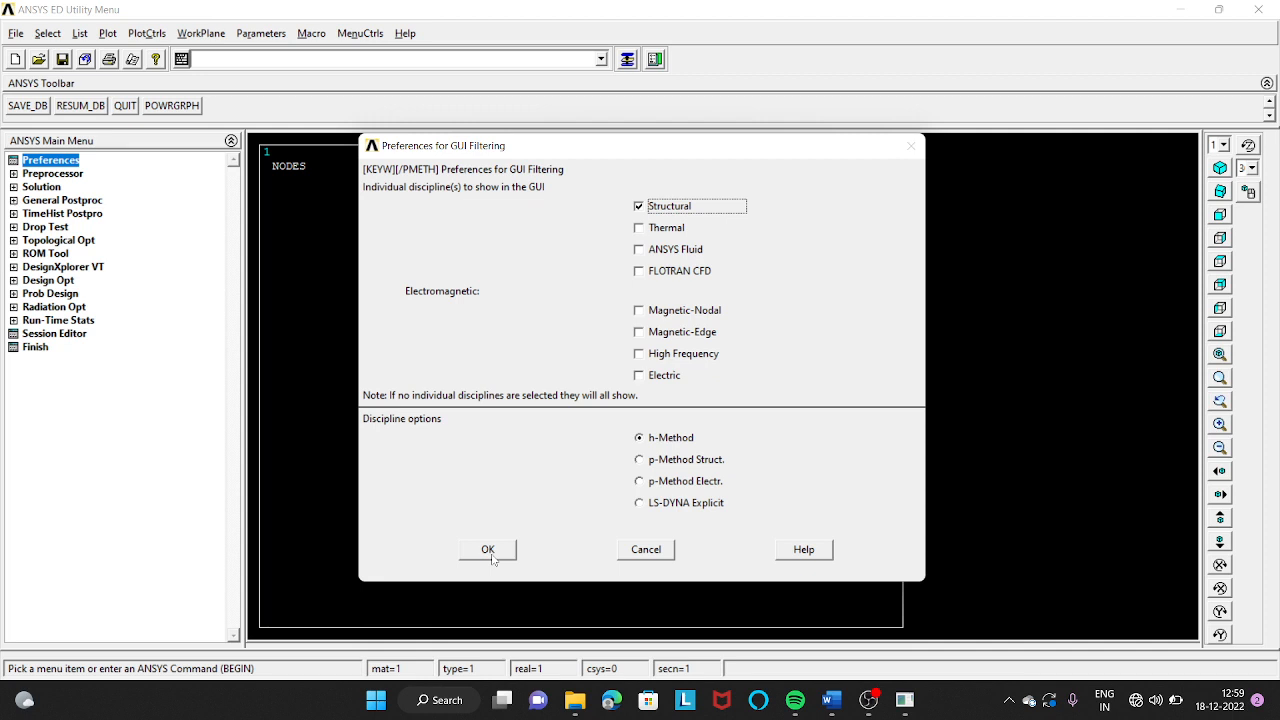
Accept the Structural discipline with h-Method and add the Link 3D finit stn 180 element as element type 1.
left_click(489, 551)
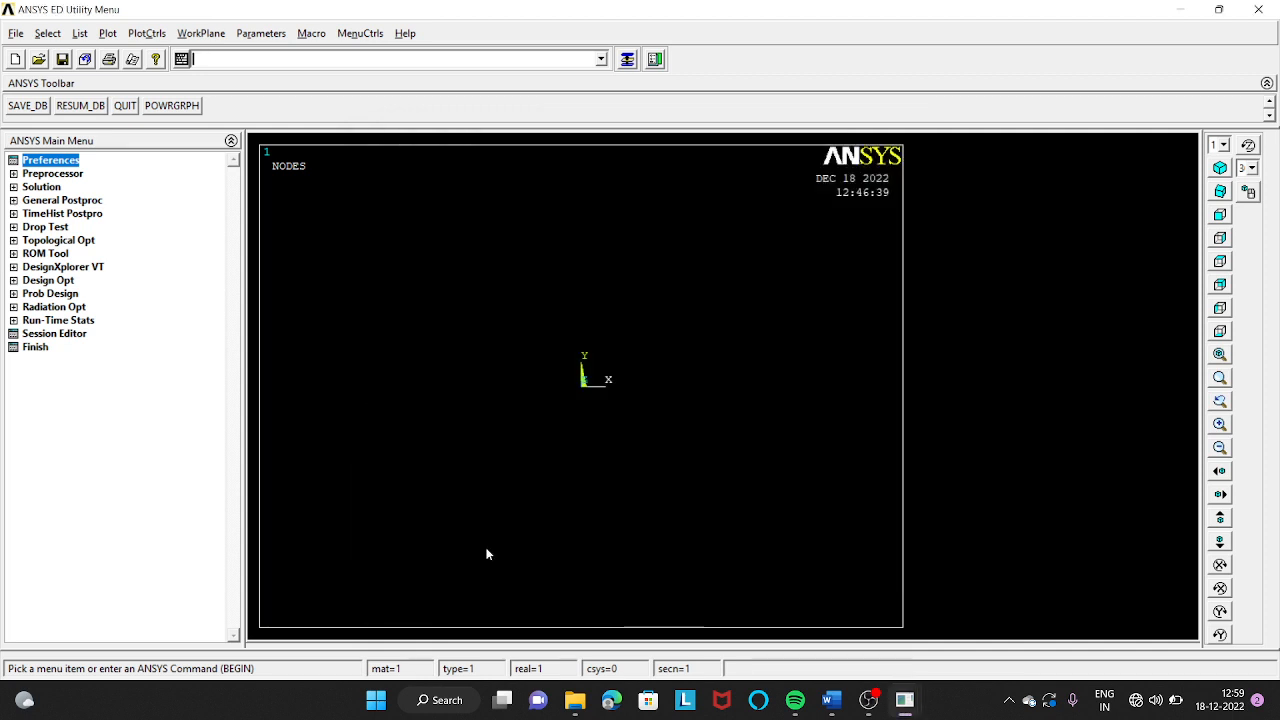
left_click(63, 174)
left_click(67, 188)
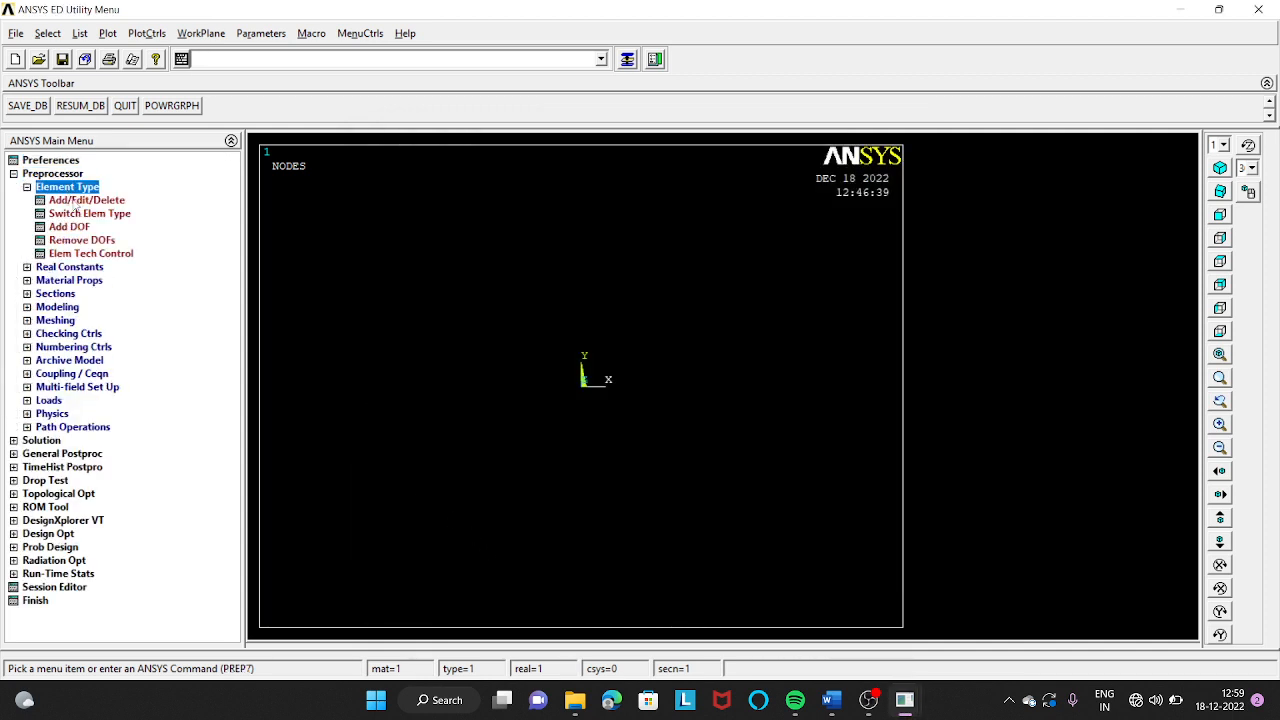
left_click(80, 200)
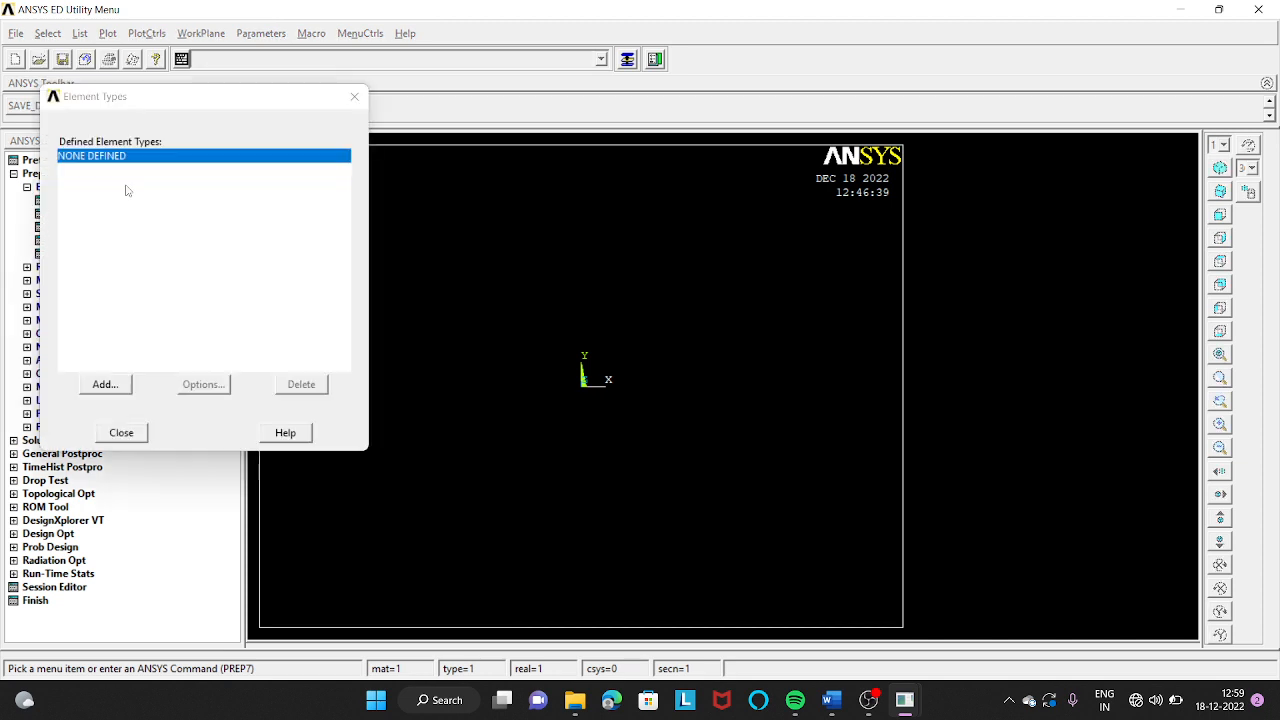
left_click(103, 386)
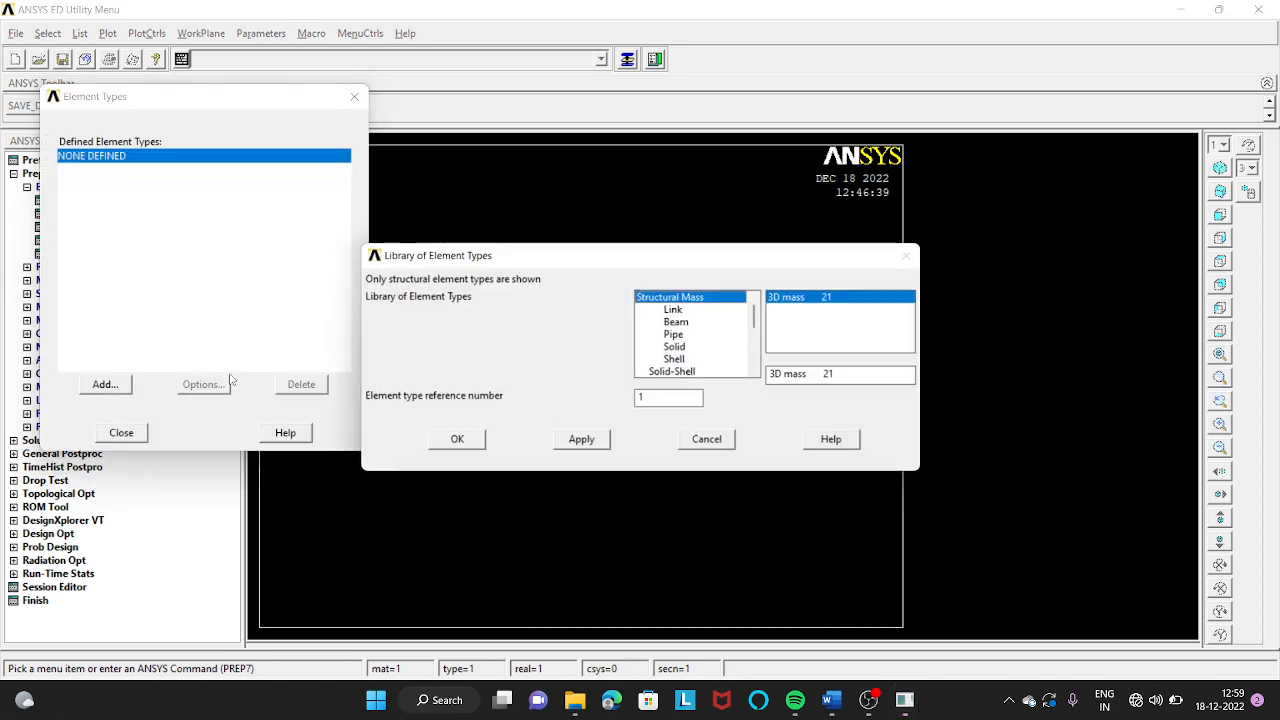
left_click(676, 311)
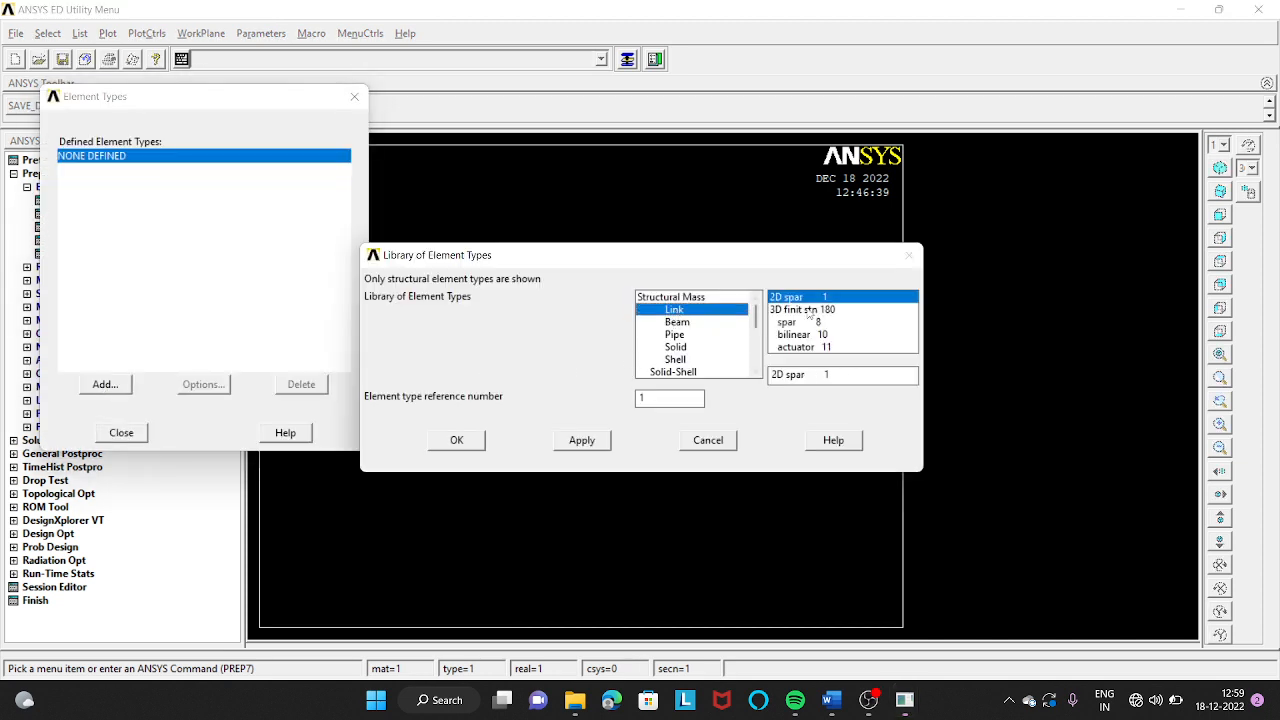
left_click(805, 310)
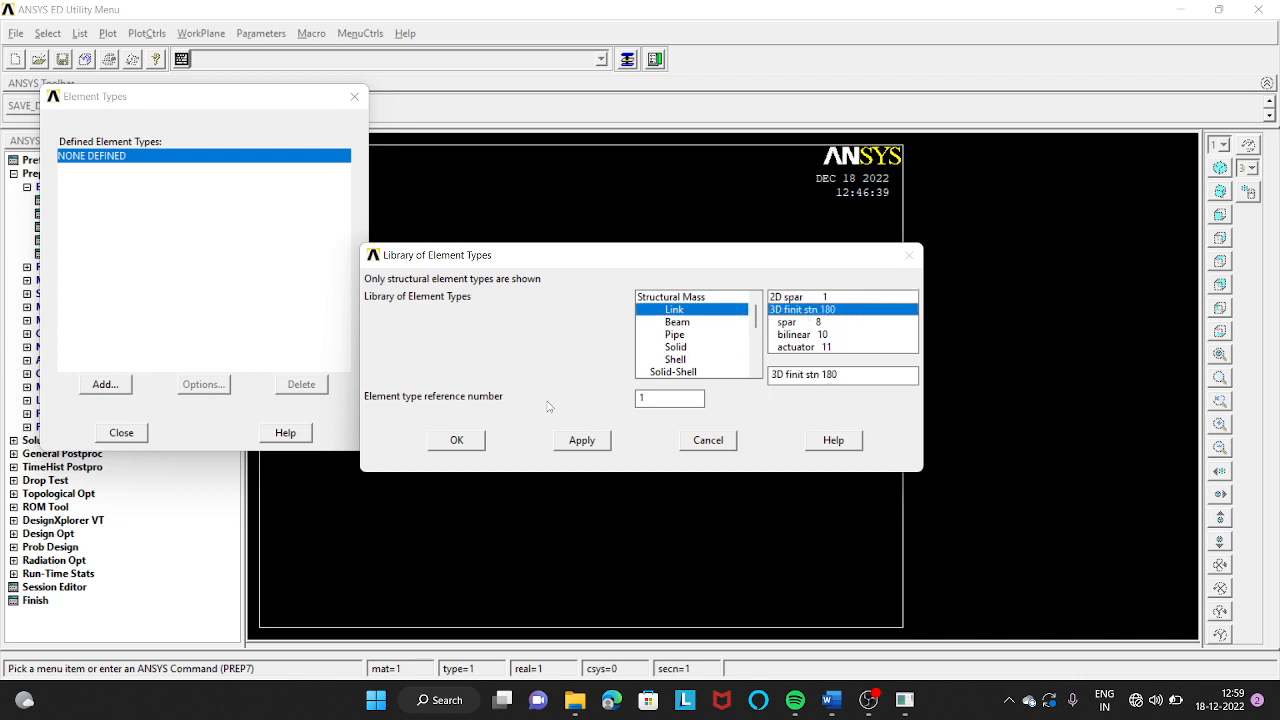
left_click(456, 442)
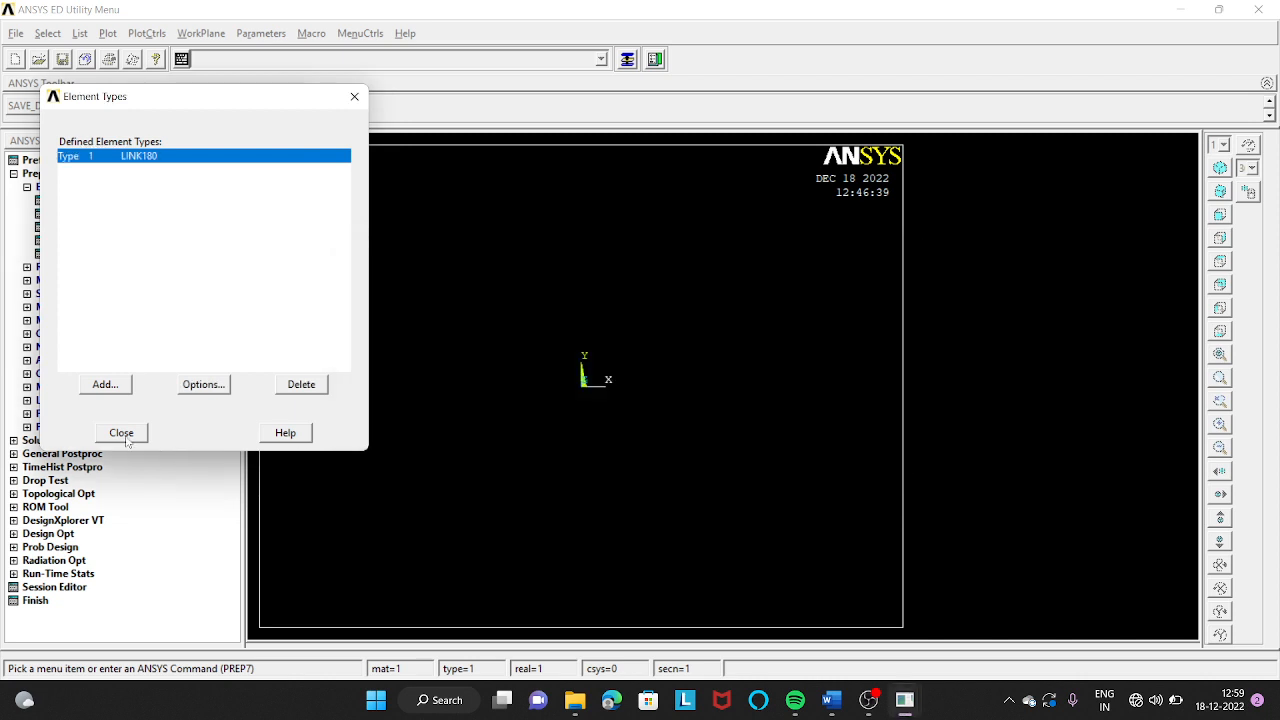
left_click(121, 433)
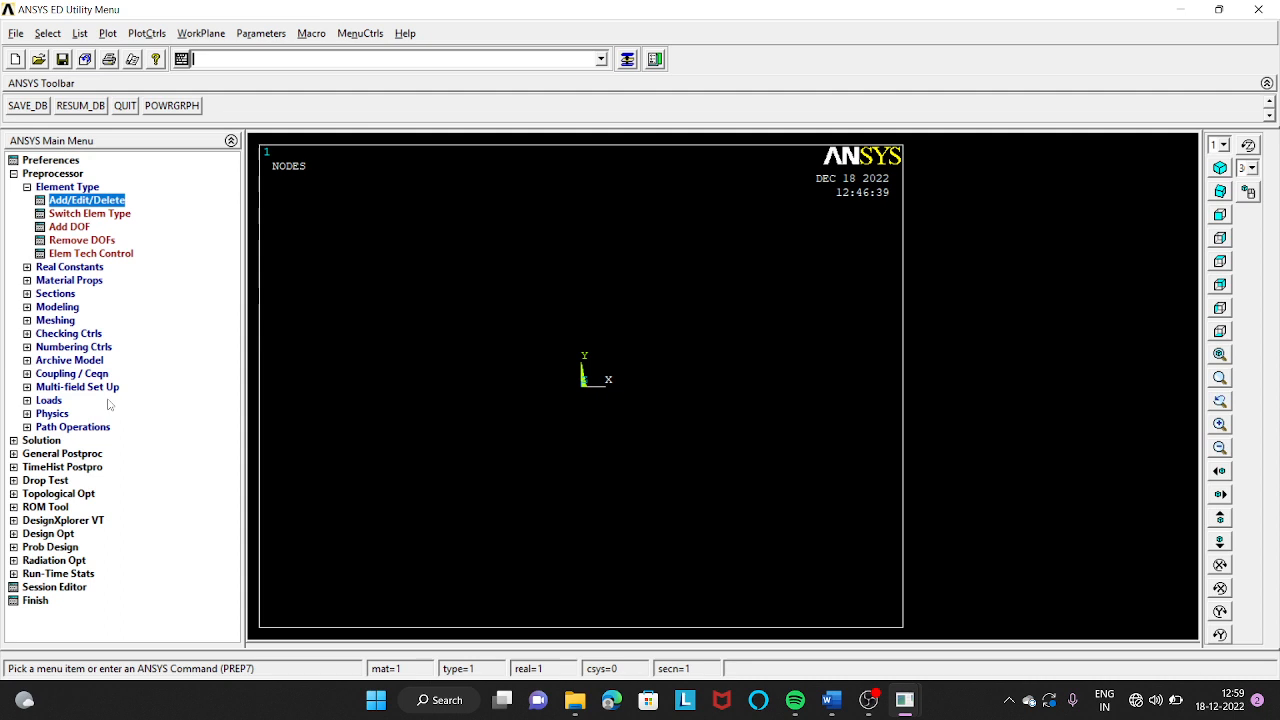
Add real constant set 1 for the LINK180 element with a cross-sectional area of 900.
left_click(70, 267)
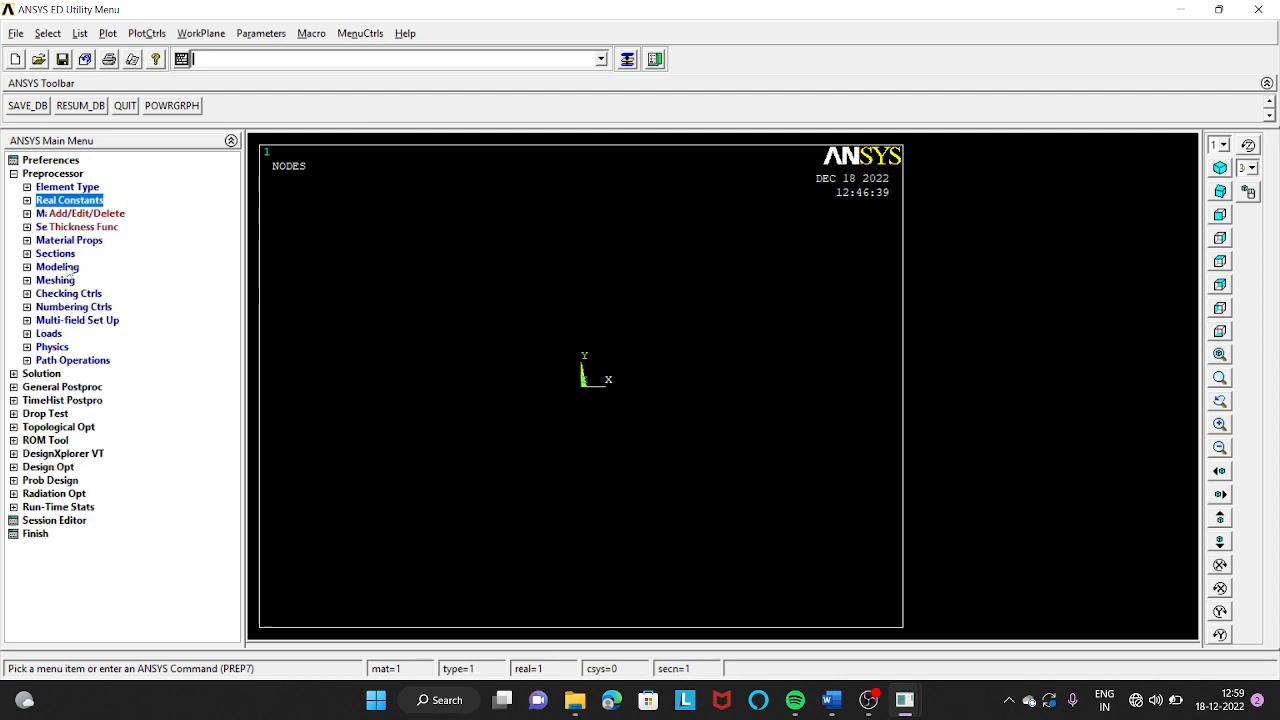
left_click(86, 214)
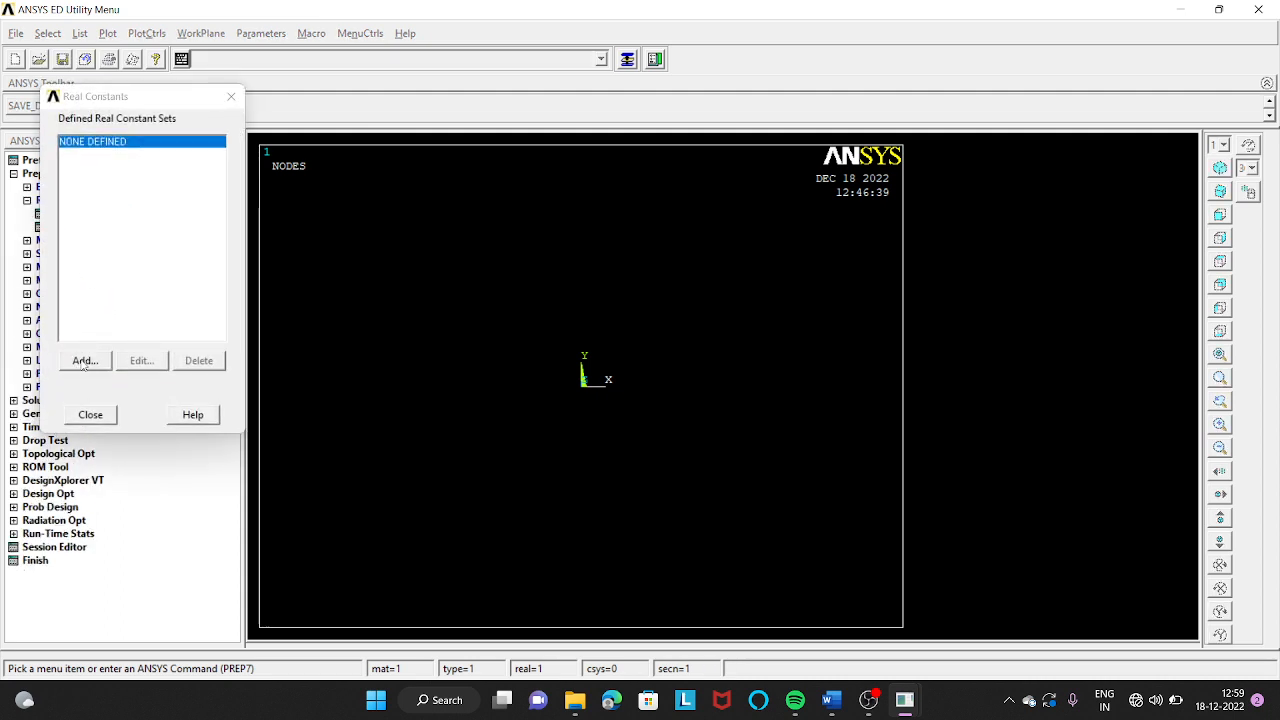
left_click(82, 363)
left_click(92, 404)
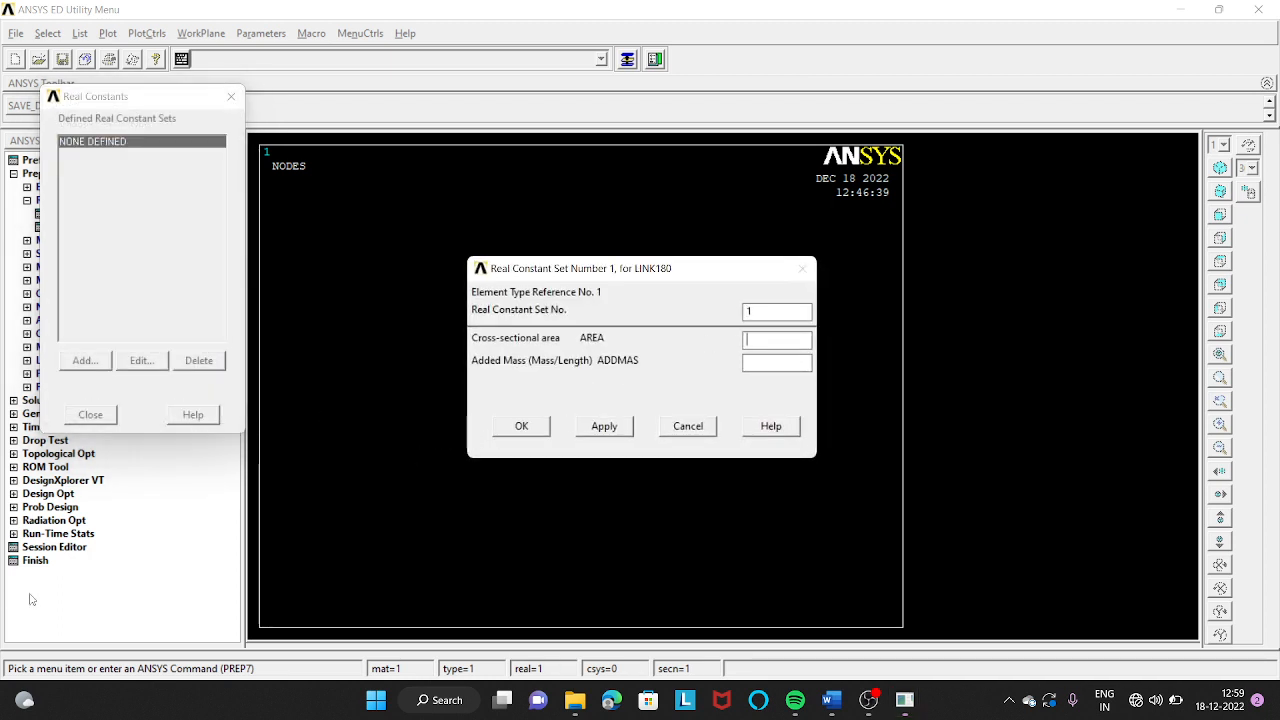
type("900")
left_click(503, 428)
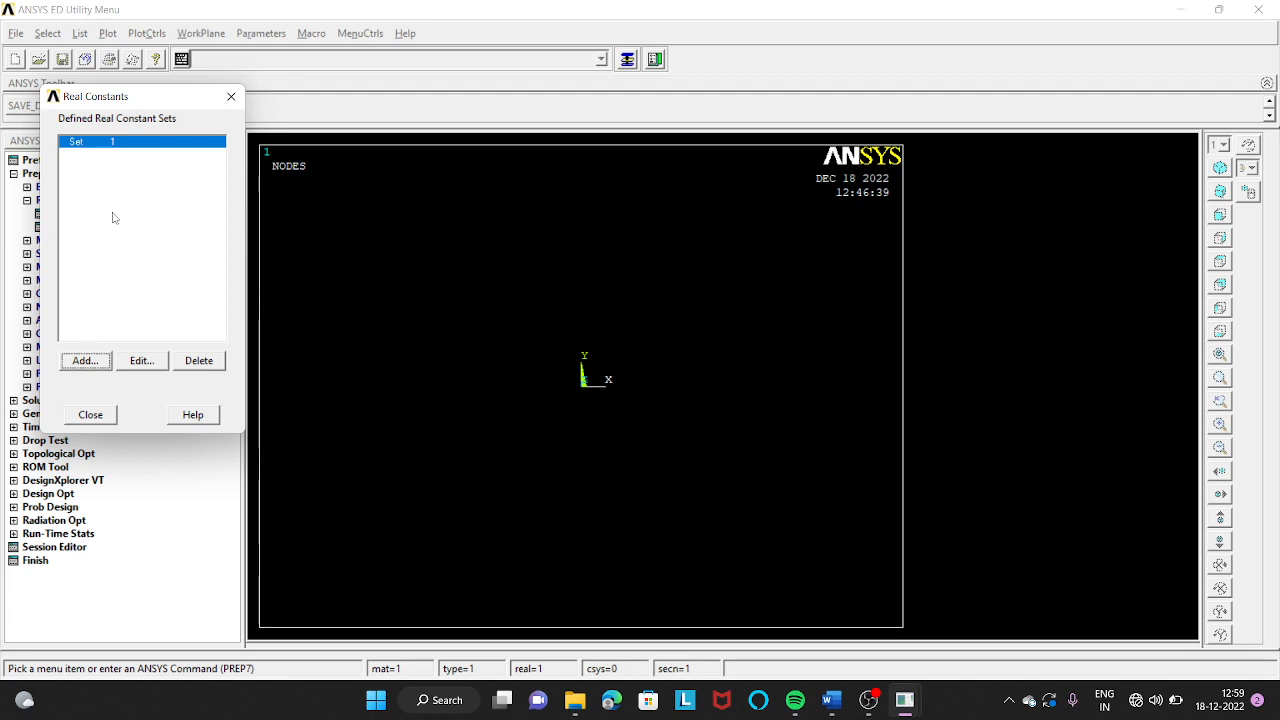
Add real constant set 2 for the LINK180 element with a cross-sectional area of 600, and finish defining real constants.
left_click(88, 362)
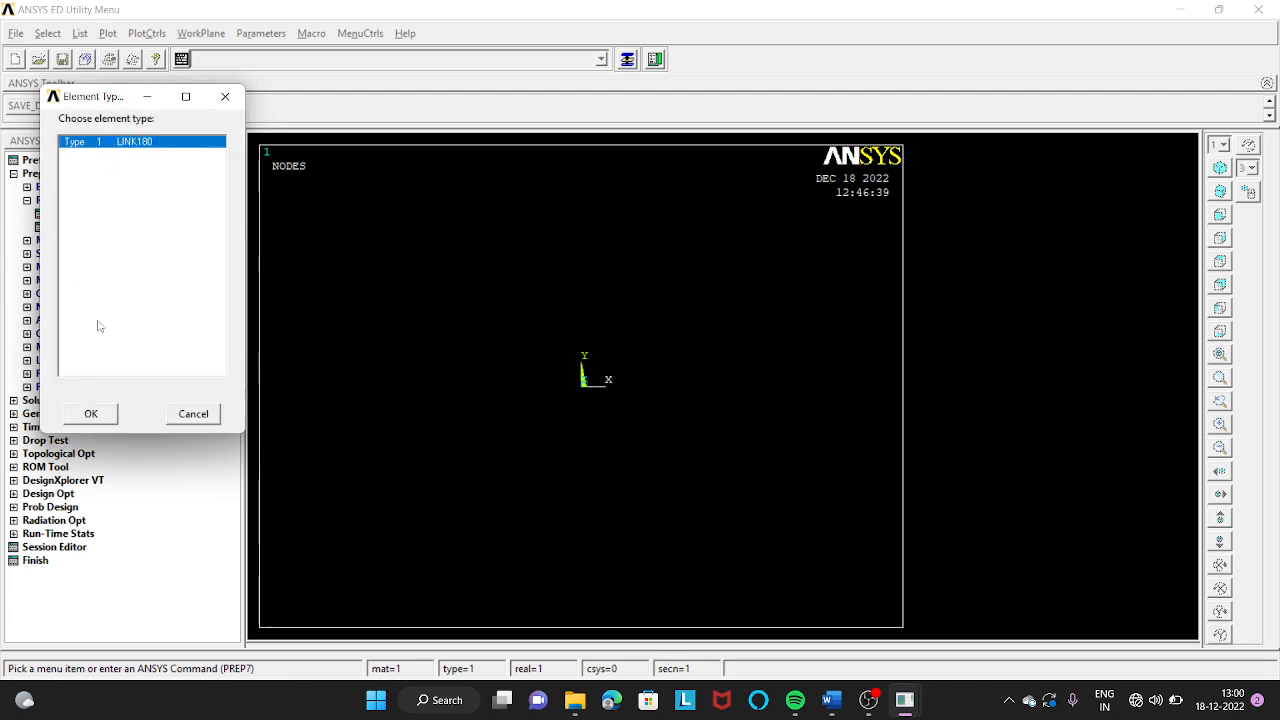
left_click(105, 415)
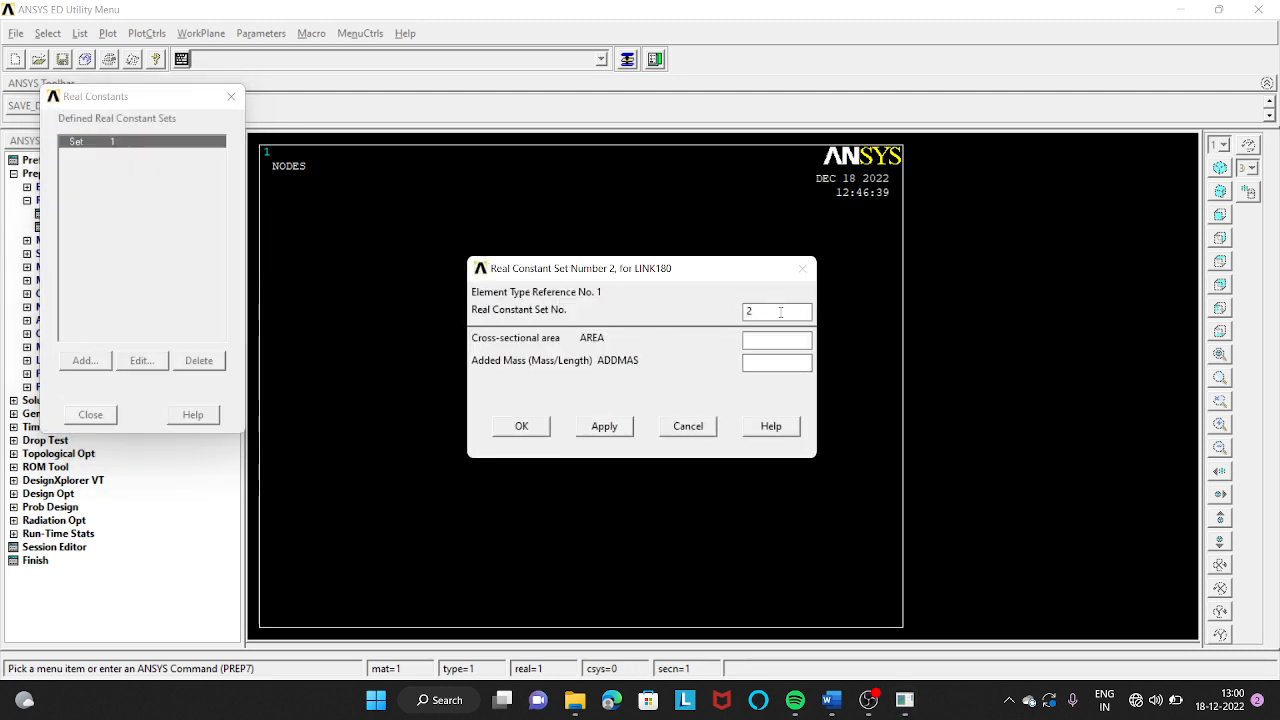
left_click(757, 341)
type("600")
left_click(521, 426)
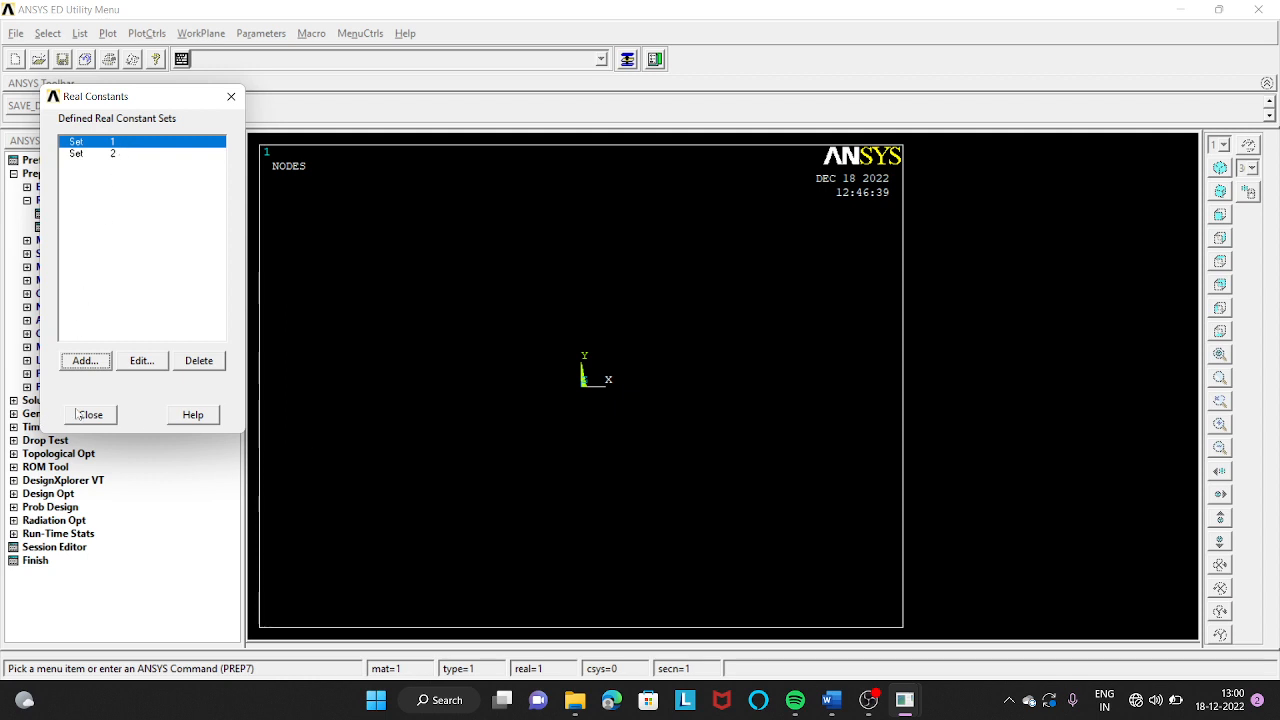
left_click(91, 414)
left_click(86, 412)
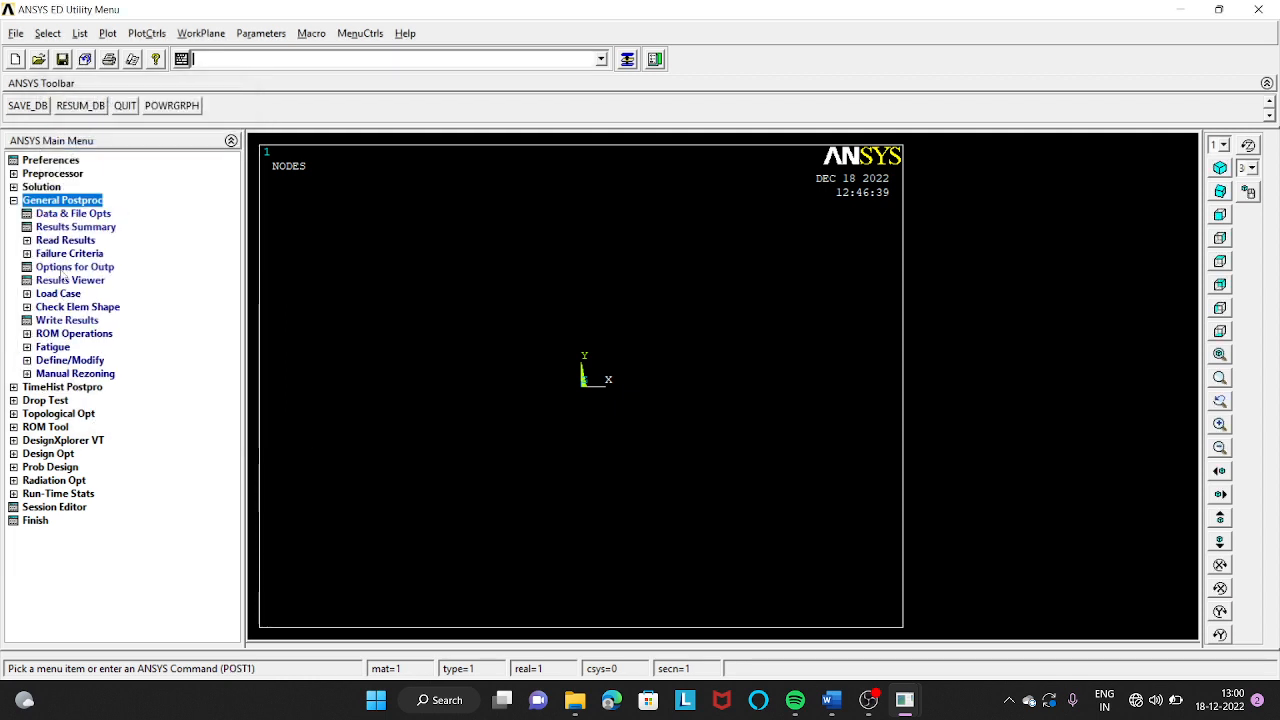
Define material model 1 as structural linear elastic isotropic with EX 2e5 and PRXY 0.3.
left_click(13, 175)
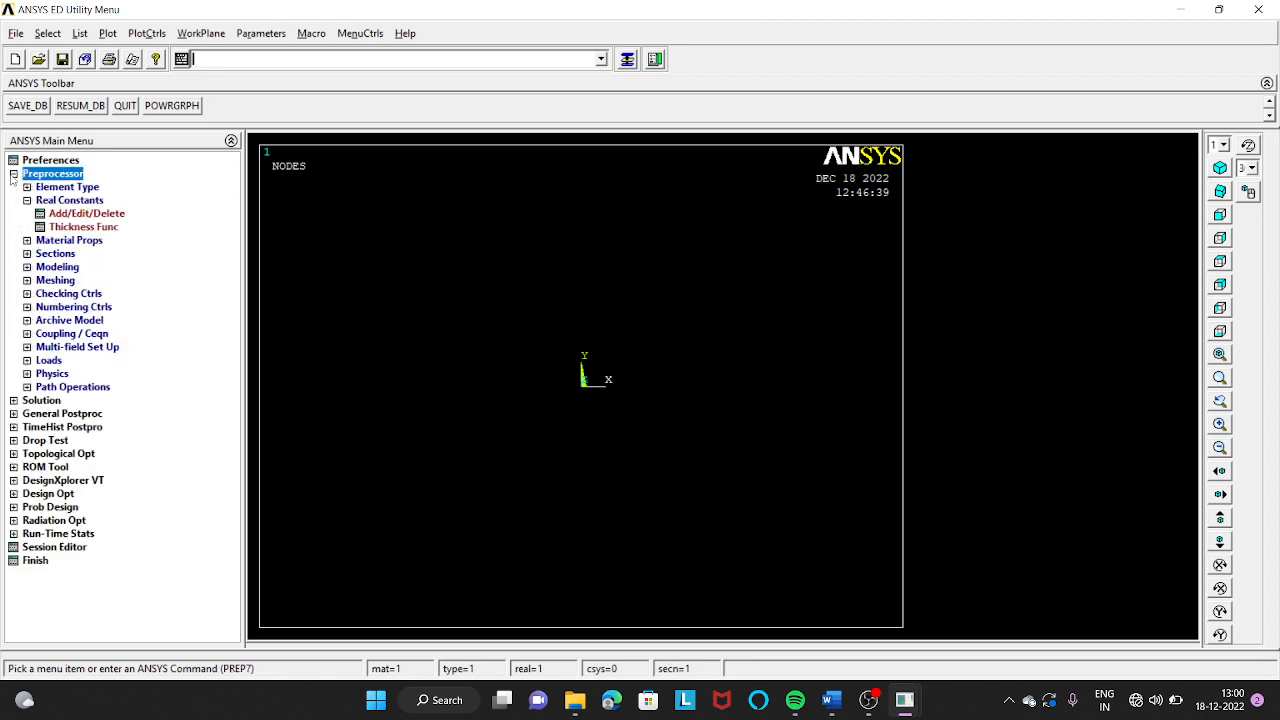
left_click(48, 241)
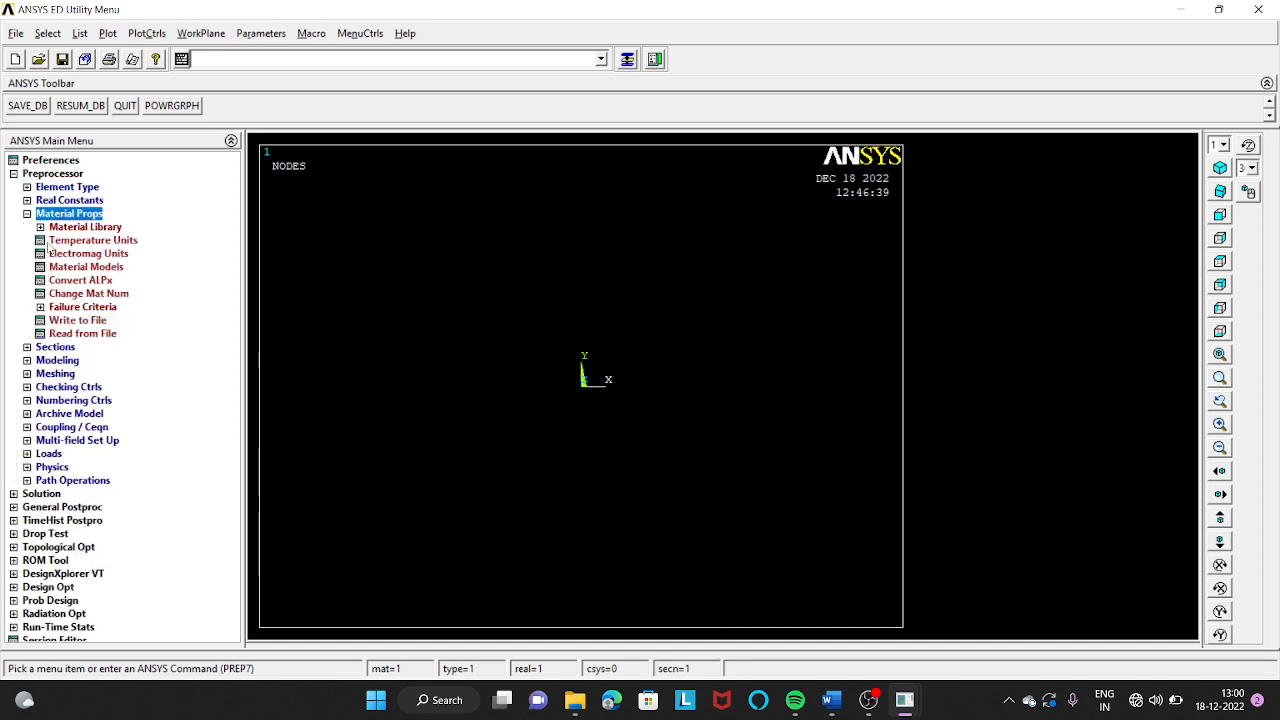
left_click(106, 268)
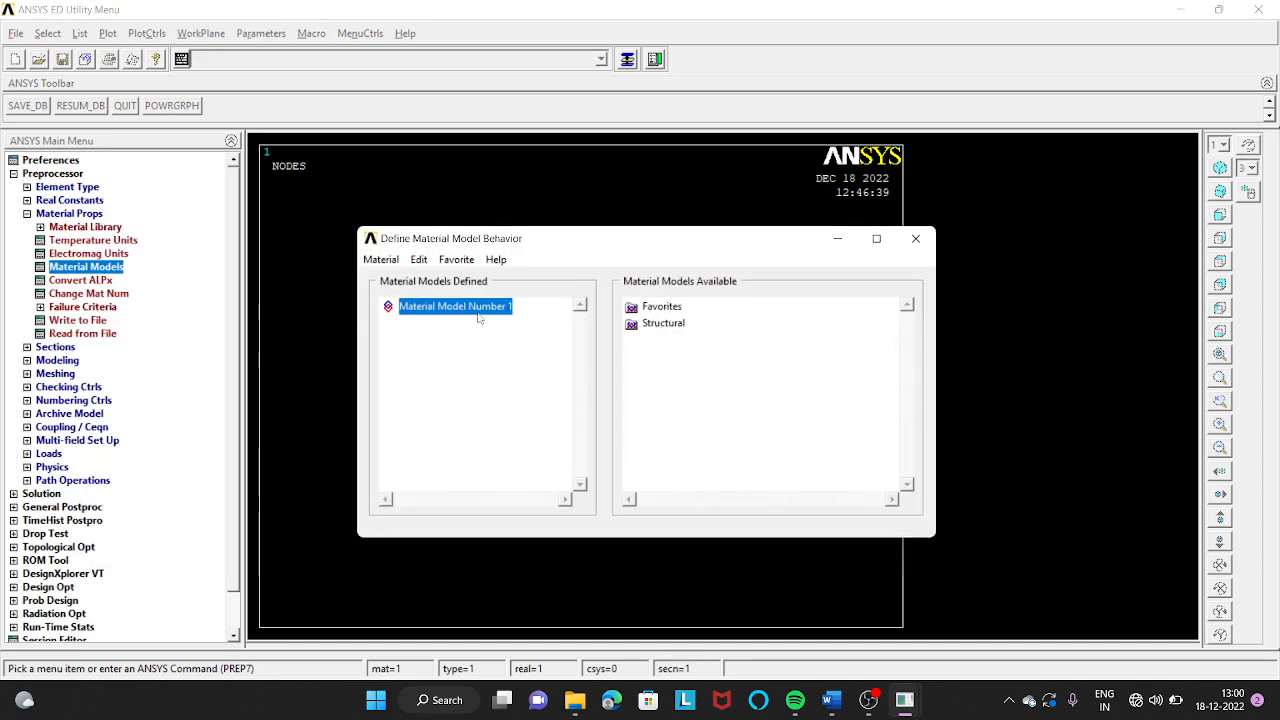
left_click(662, 323)
double_click(663, 323)
double_click(681, 340)
double_click(705, 356)
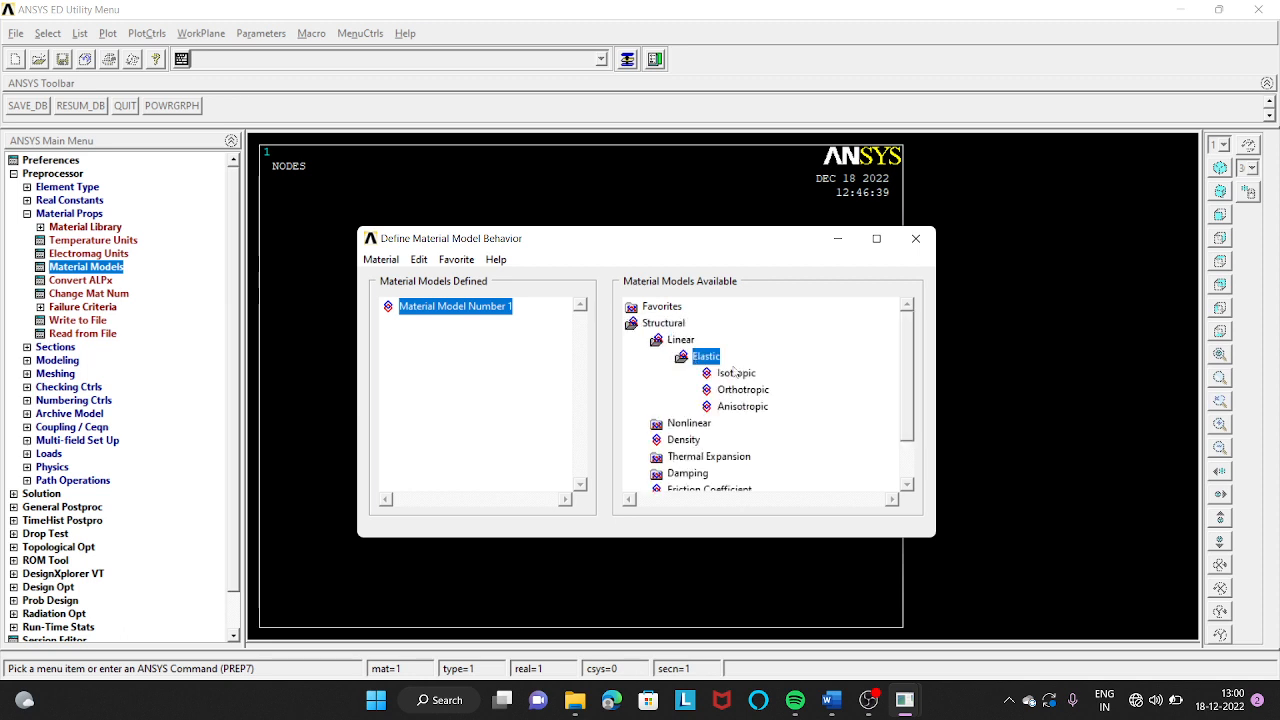
double_click(736, 372)
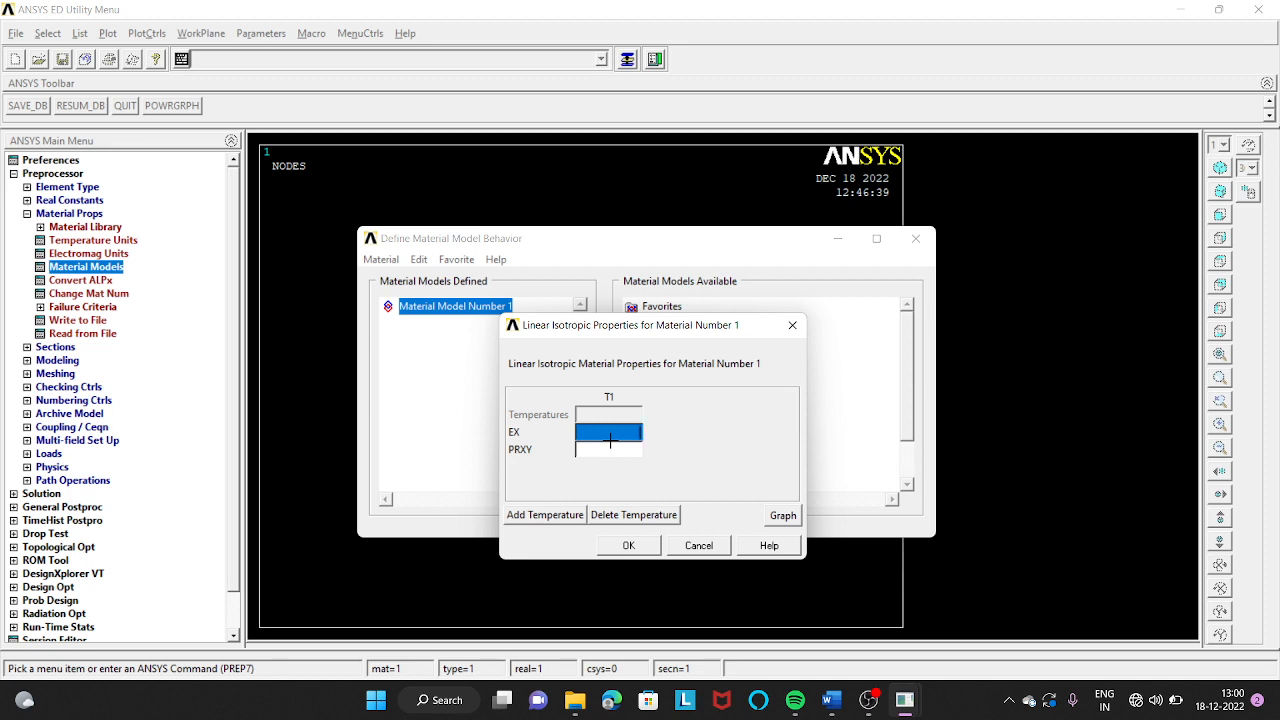
type("2e")
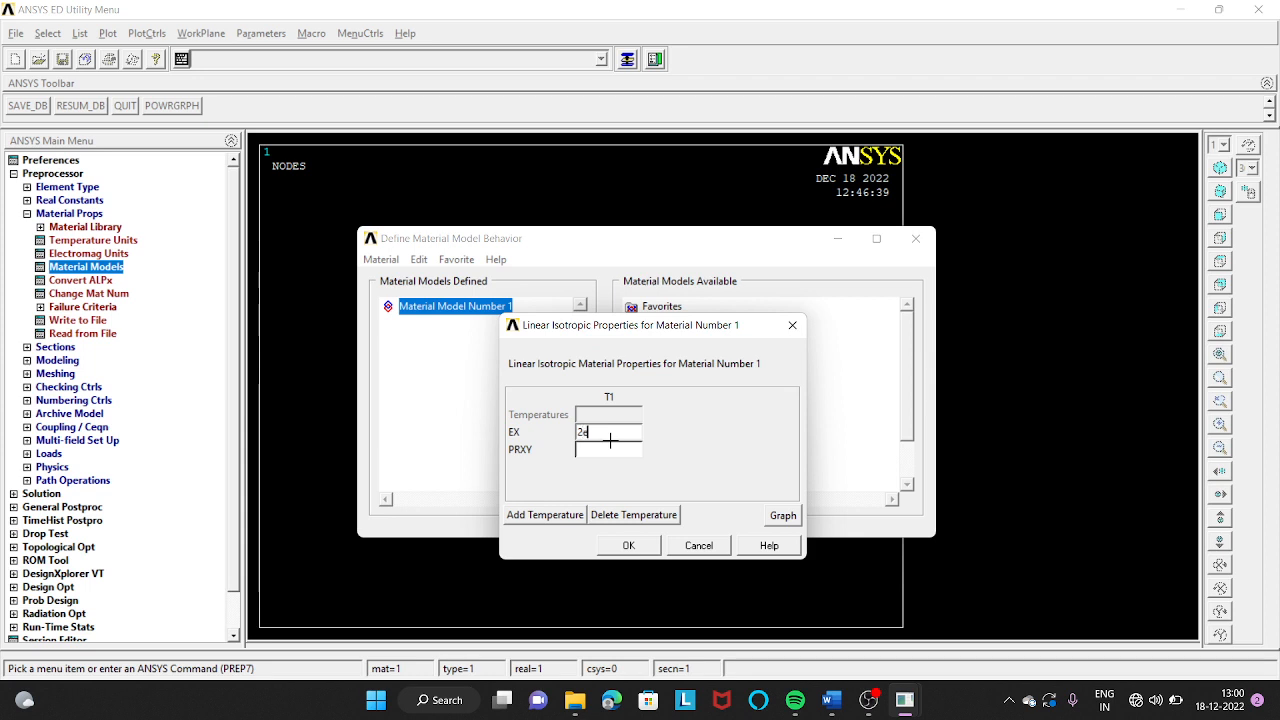
type("5")
left_click(597, 452)
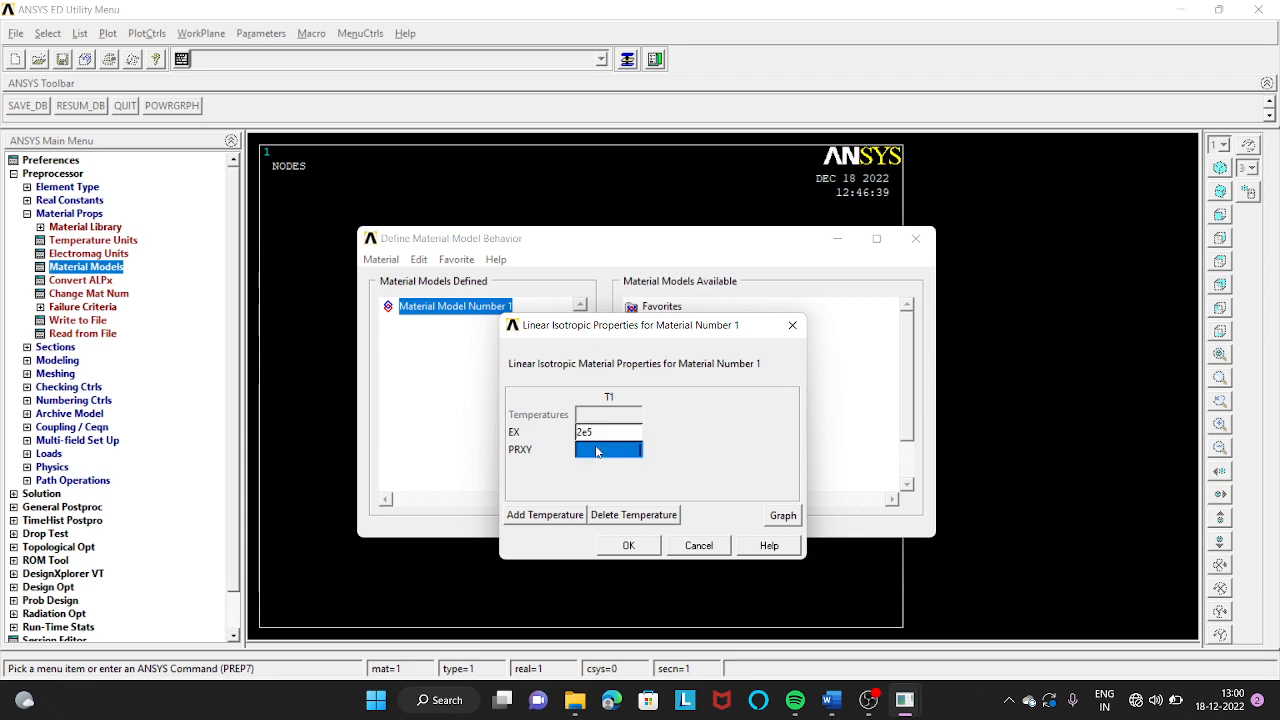
type("0.3")
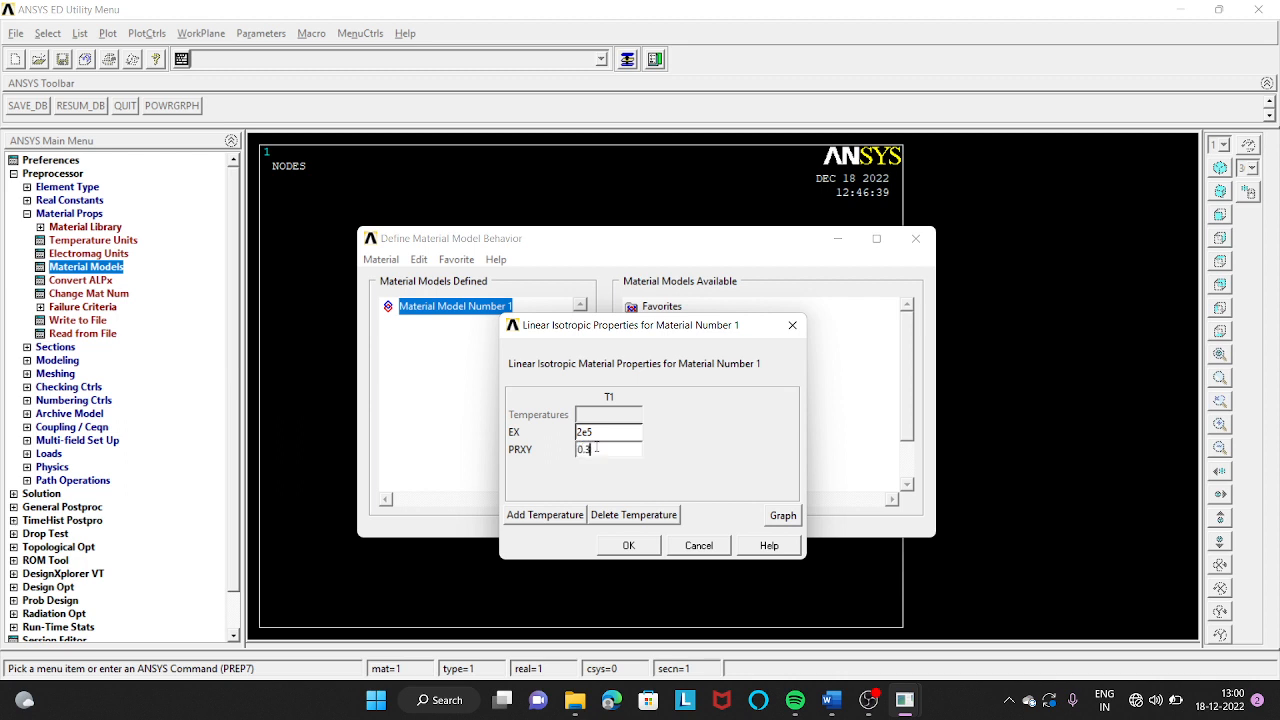
left_click(628, 546)
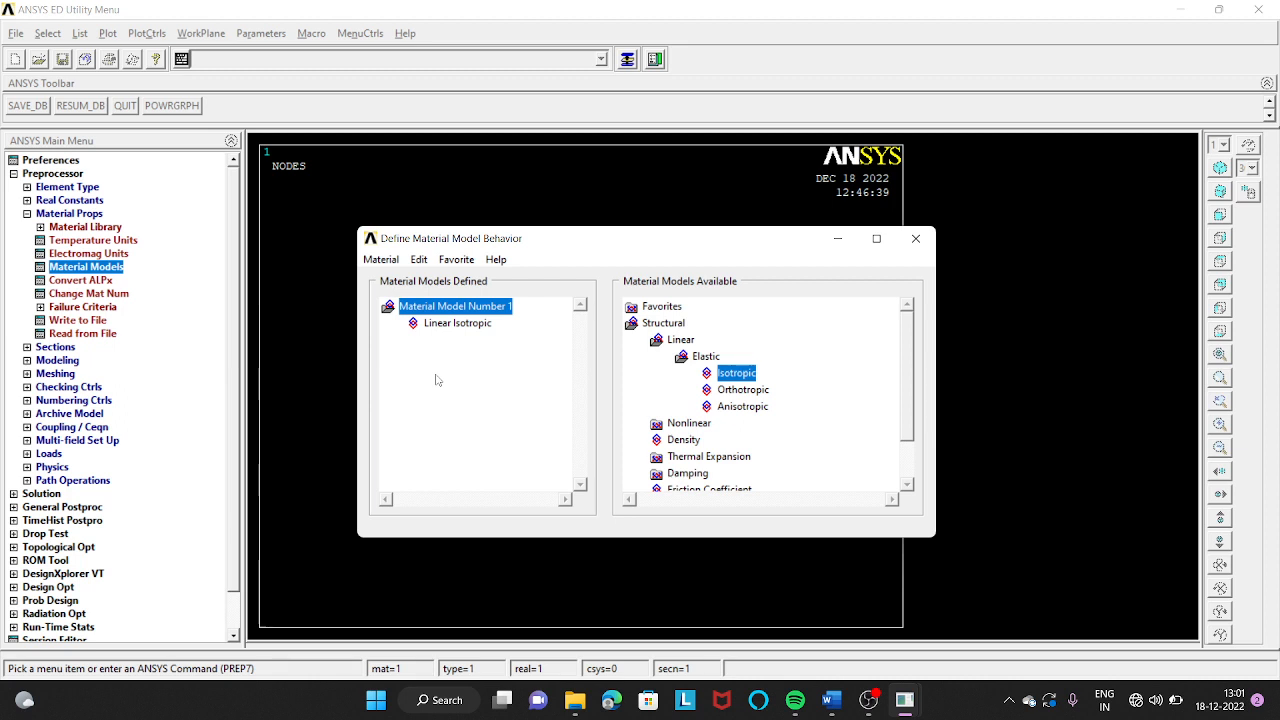
Add material model 2 as linear elastic isotropic with EX 0.7e5 and PRXY 0.3, and finish defining materials.
left_click(380, 259)
left_click(392, 279)
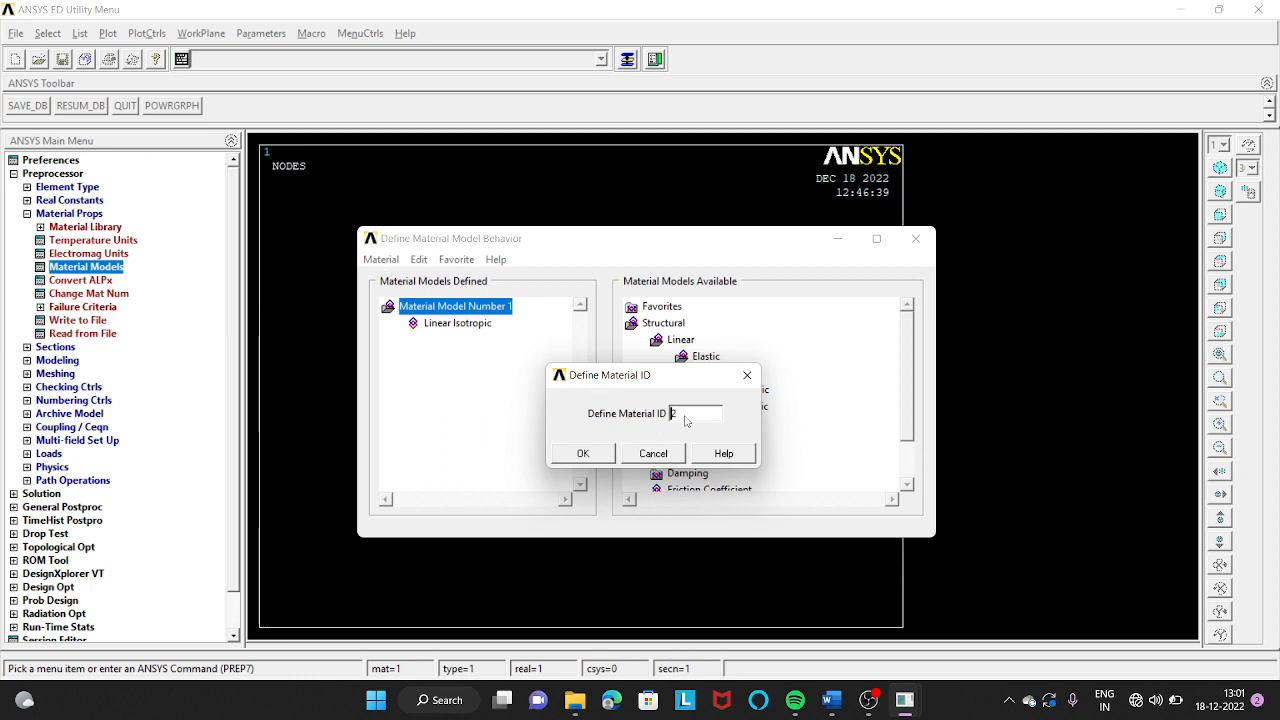
left_click(584, 454)
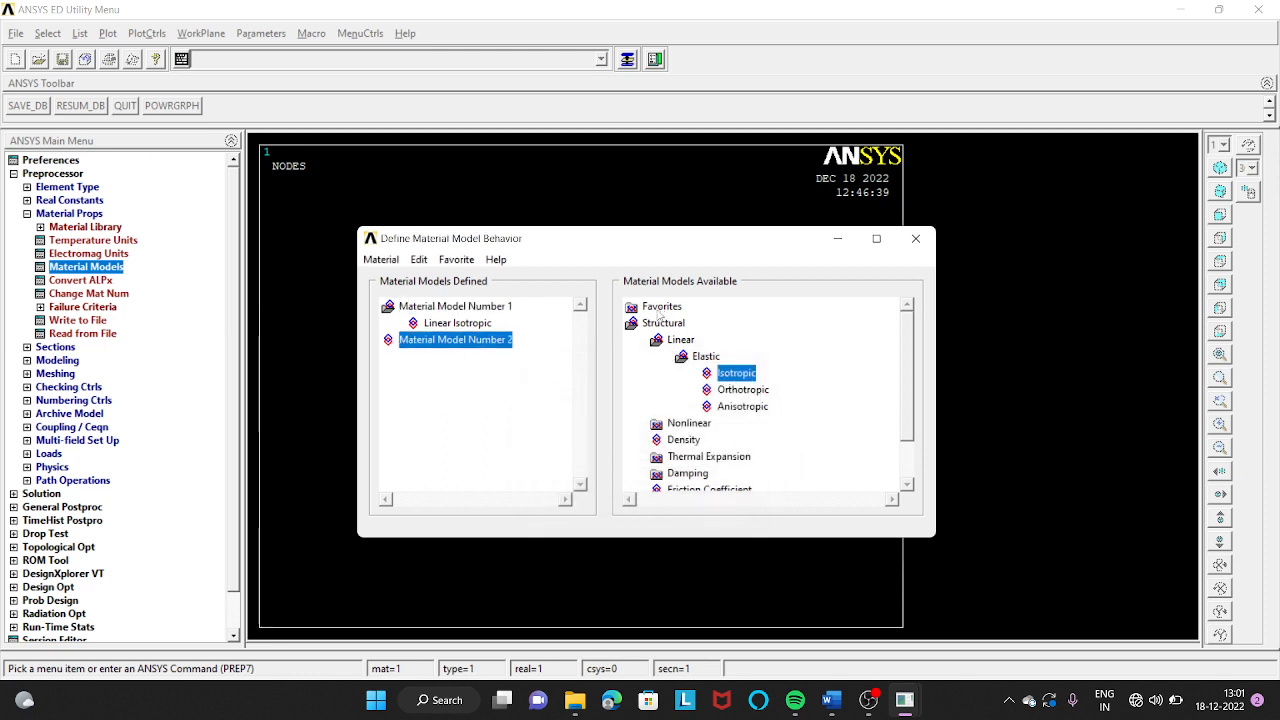
double_click(736, 373)
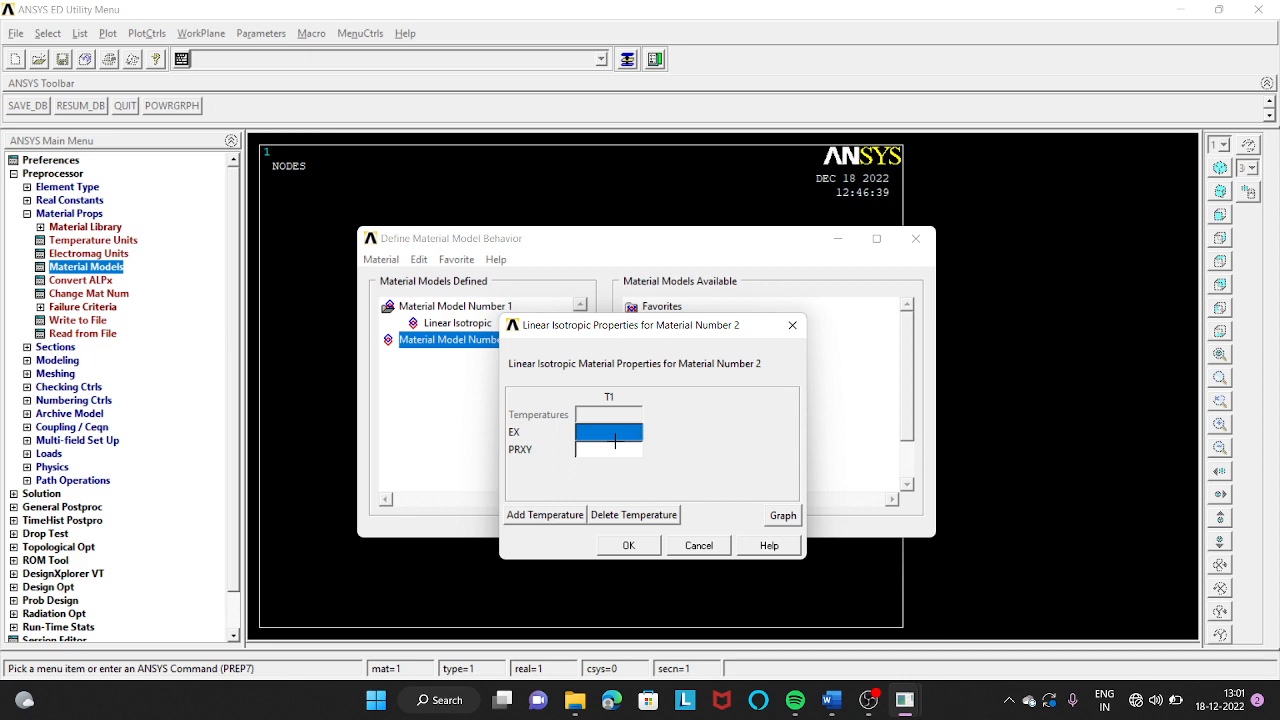
type("0.7e5")
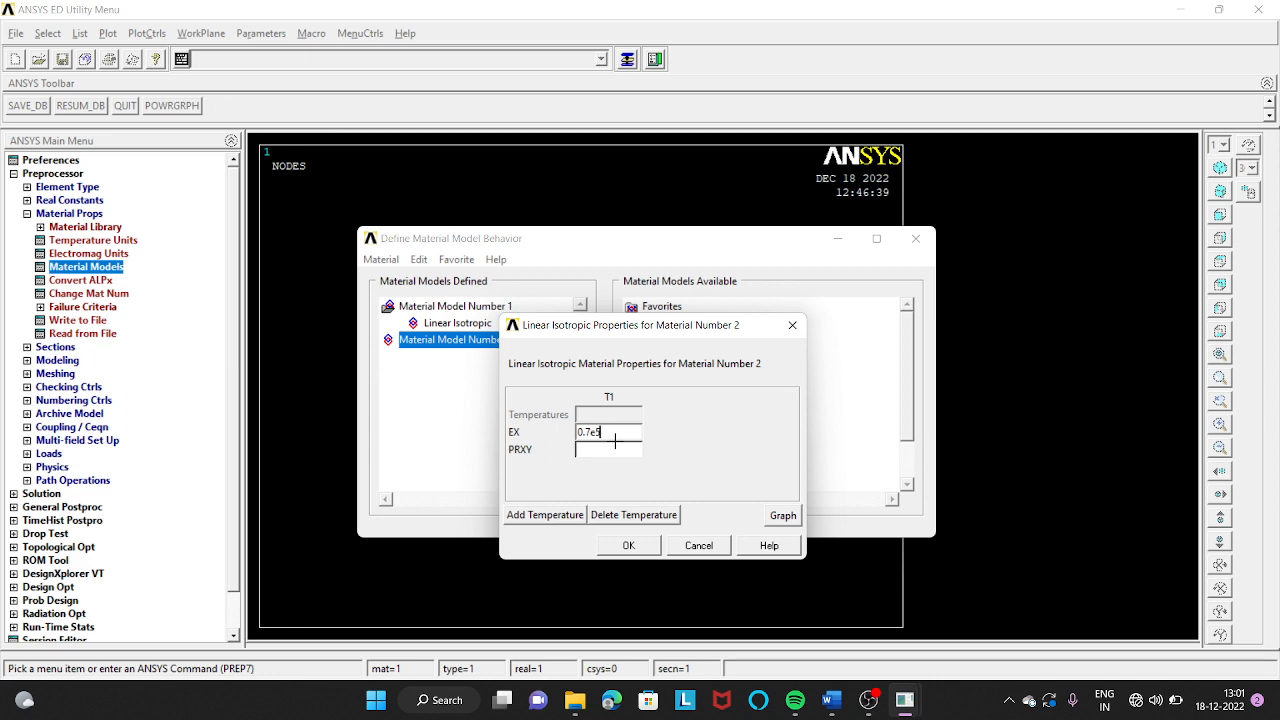
left_click(608, 451)
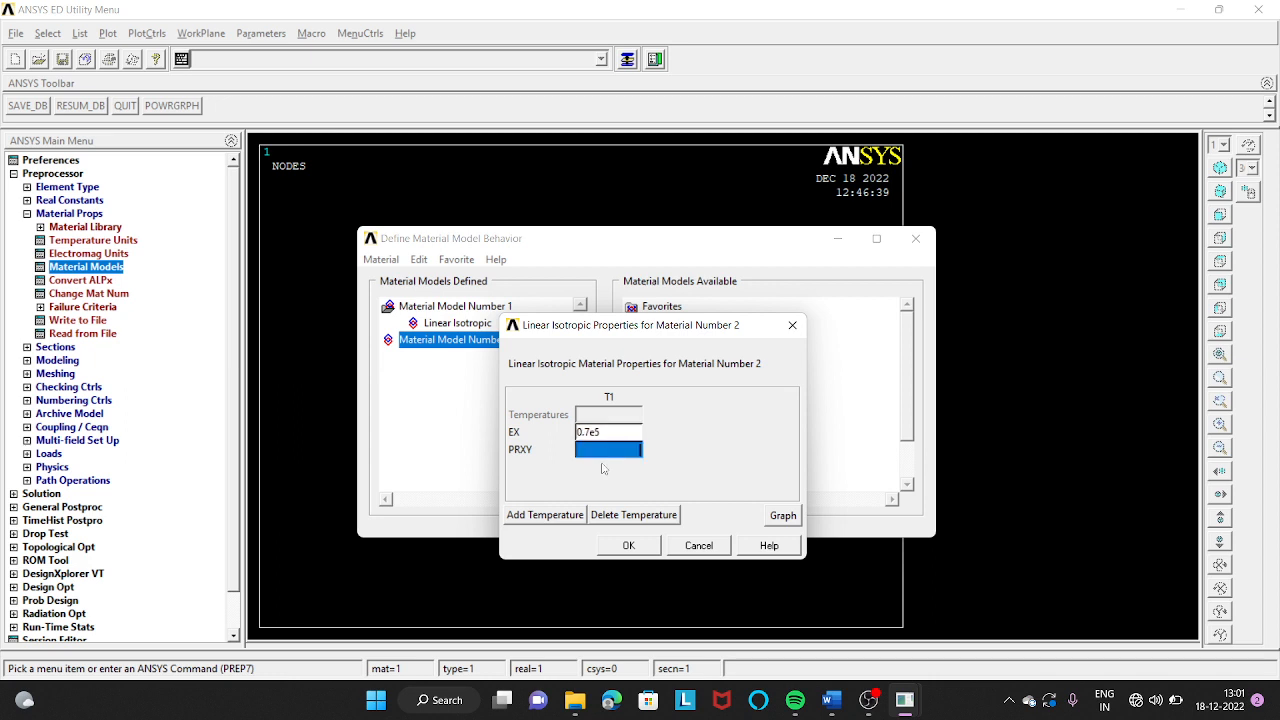
type("0.3")
left_click(629, 546)
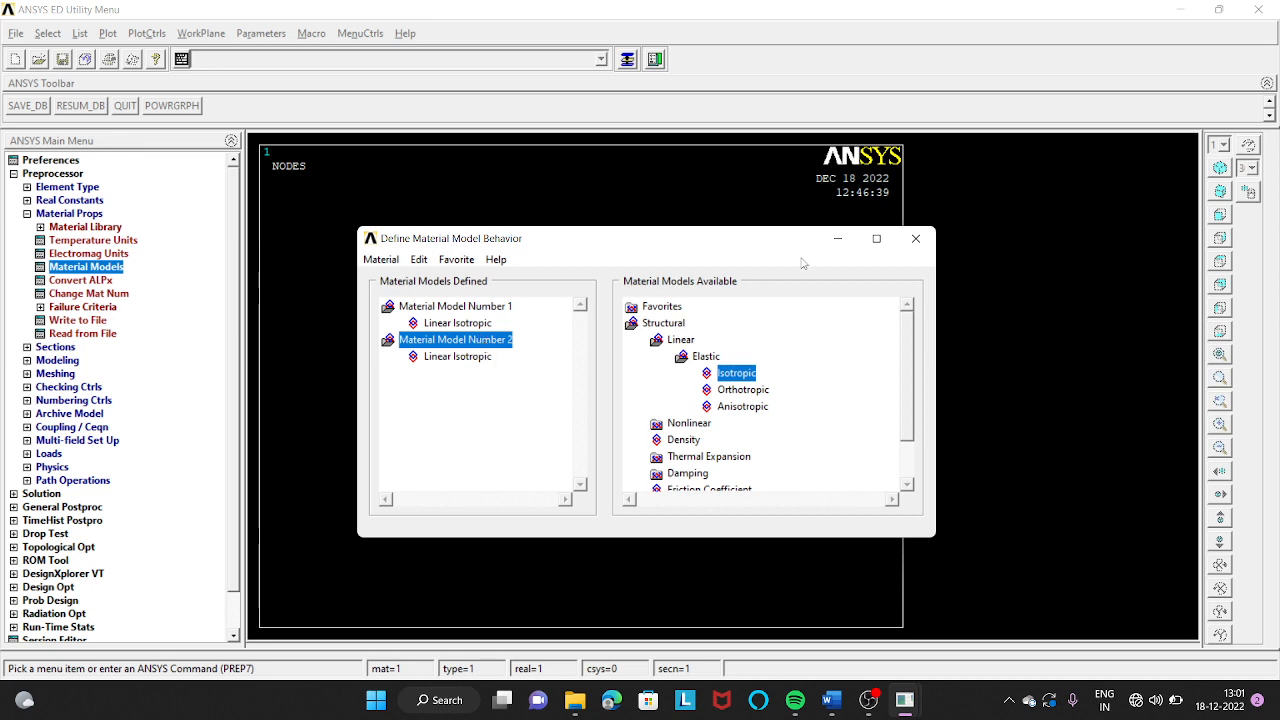
left_click(918, 242)
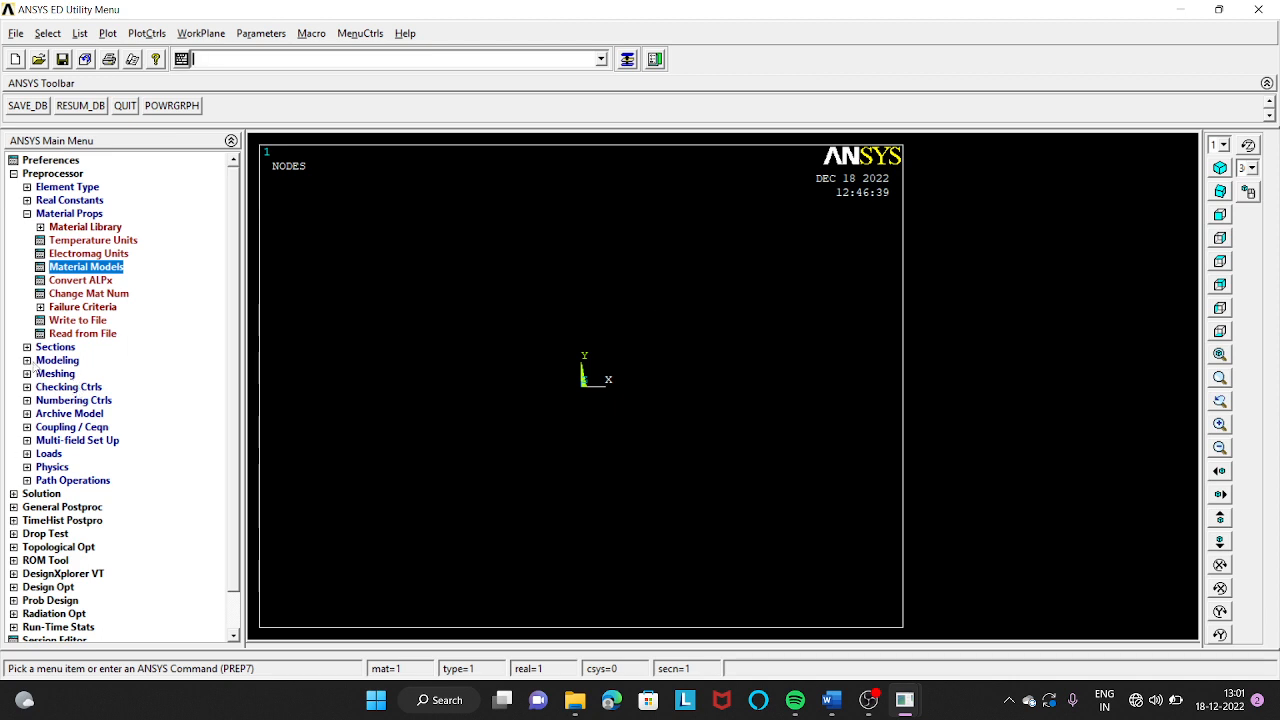
Create keypoint 1 at the origin of the active coordinate system, leaving its X, Y, Z location blank.
left_click(42, 361)
left_click(65, 254)
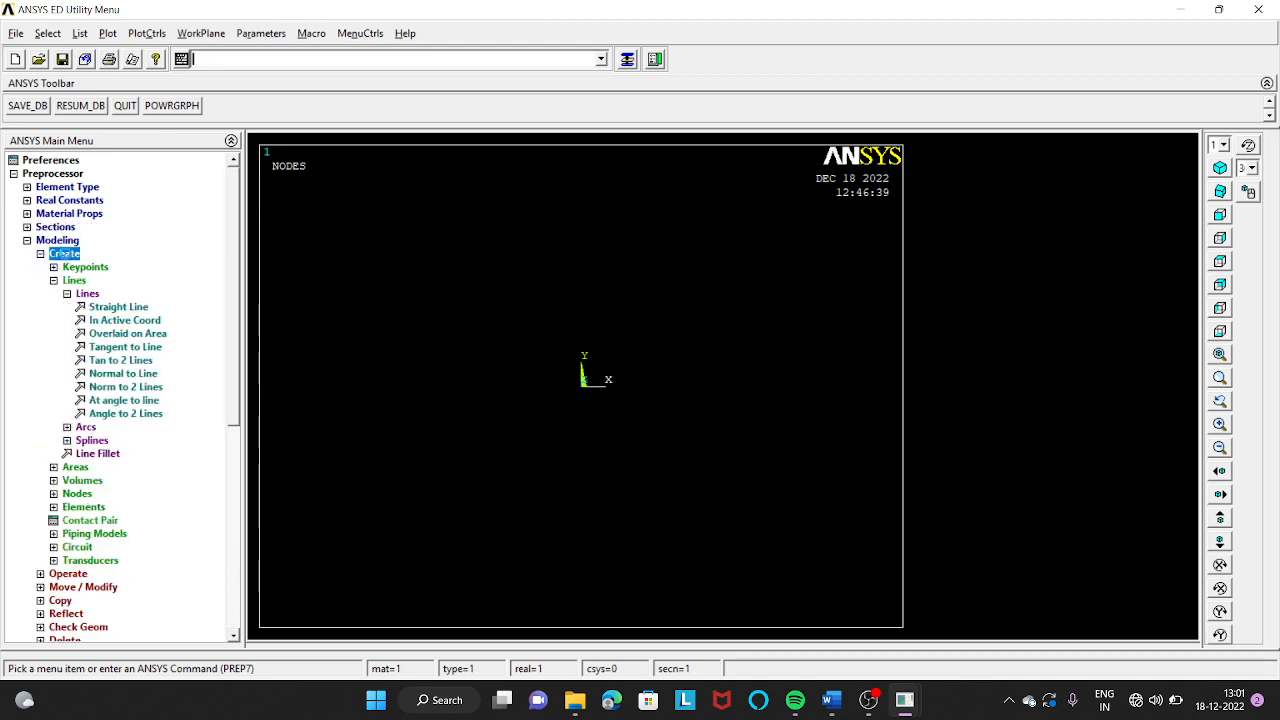
left_click(40, 254)
left_click(78, 268)
left_click(100, 294)
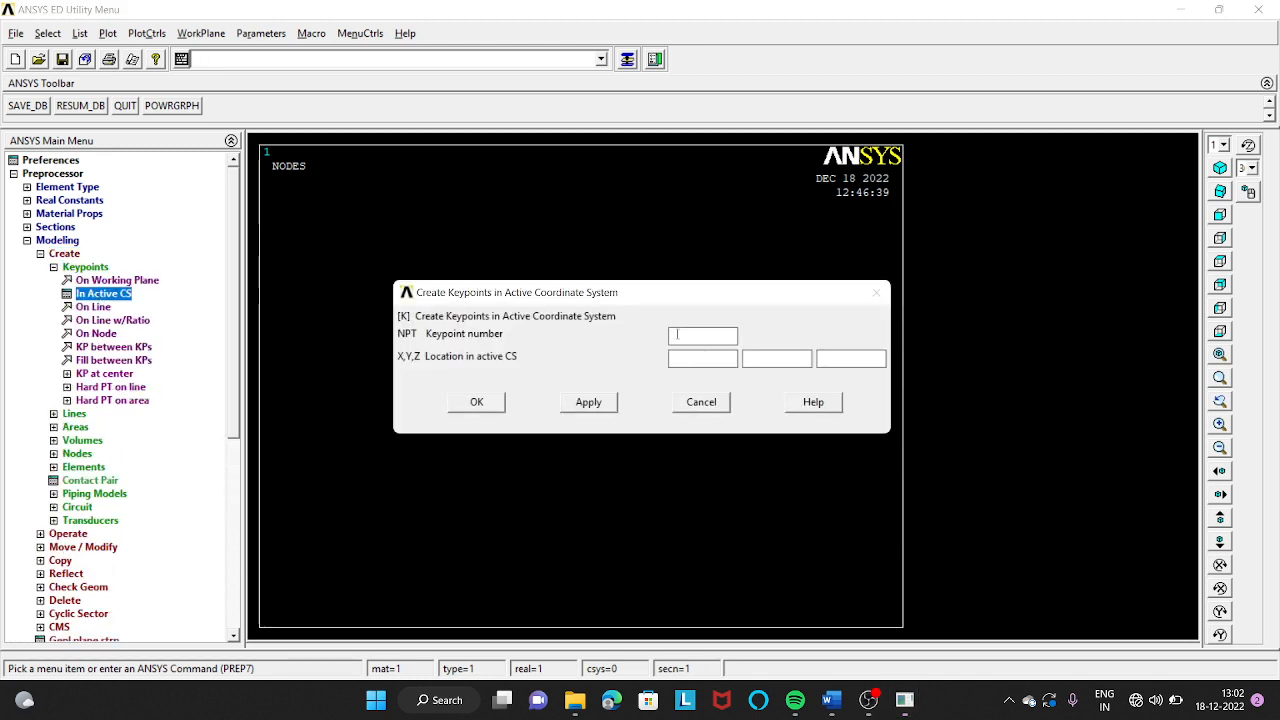
type("1")
left_click(590, 405)
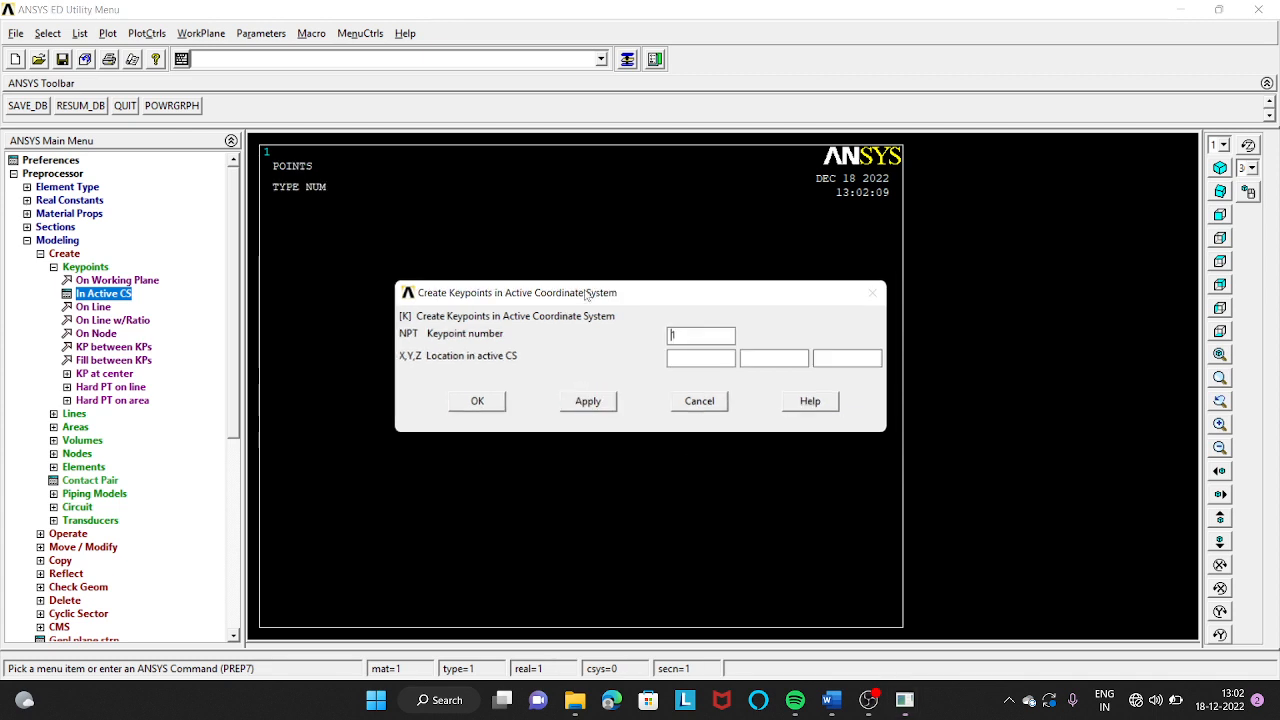
Create keypoint 2 at X 600 and keypoint 3 at X 1100 in the active coordinate system, and finish defining keypoints.
left_click_drag(592, 292, 501, 170)
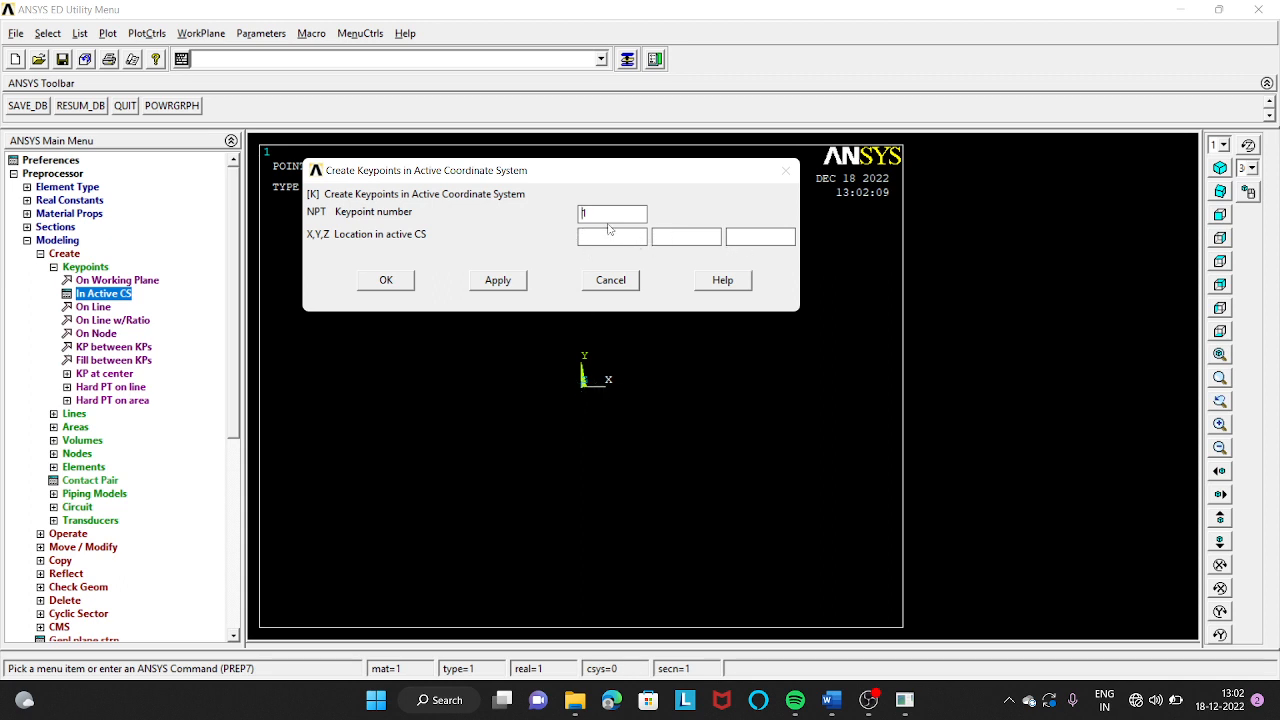
type("2")
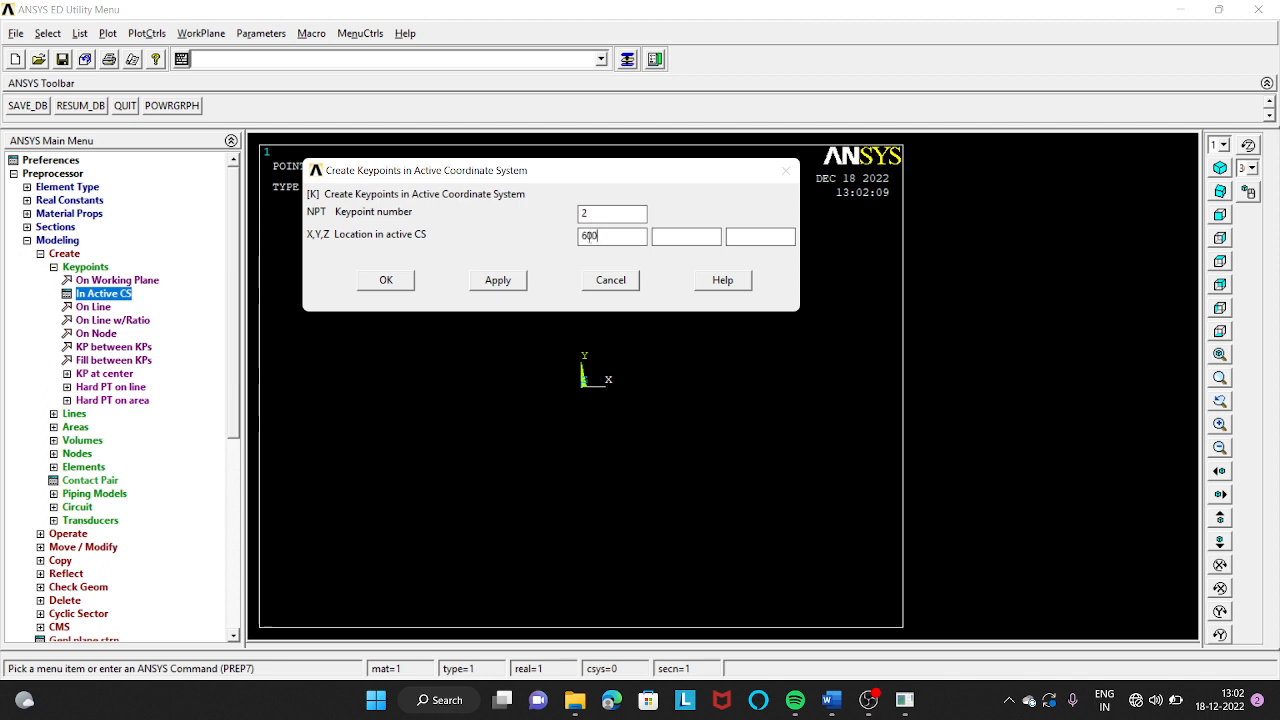
left_click(490, 281)
type("3")
left_click_drag(617, 234, 555, 236)
type("11")
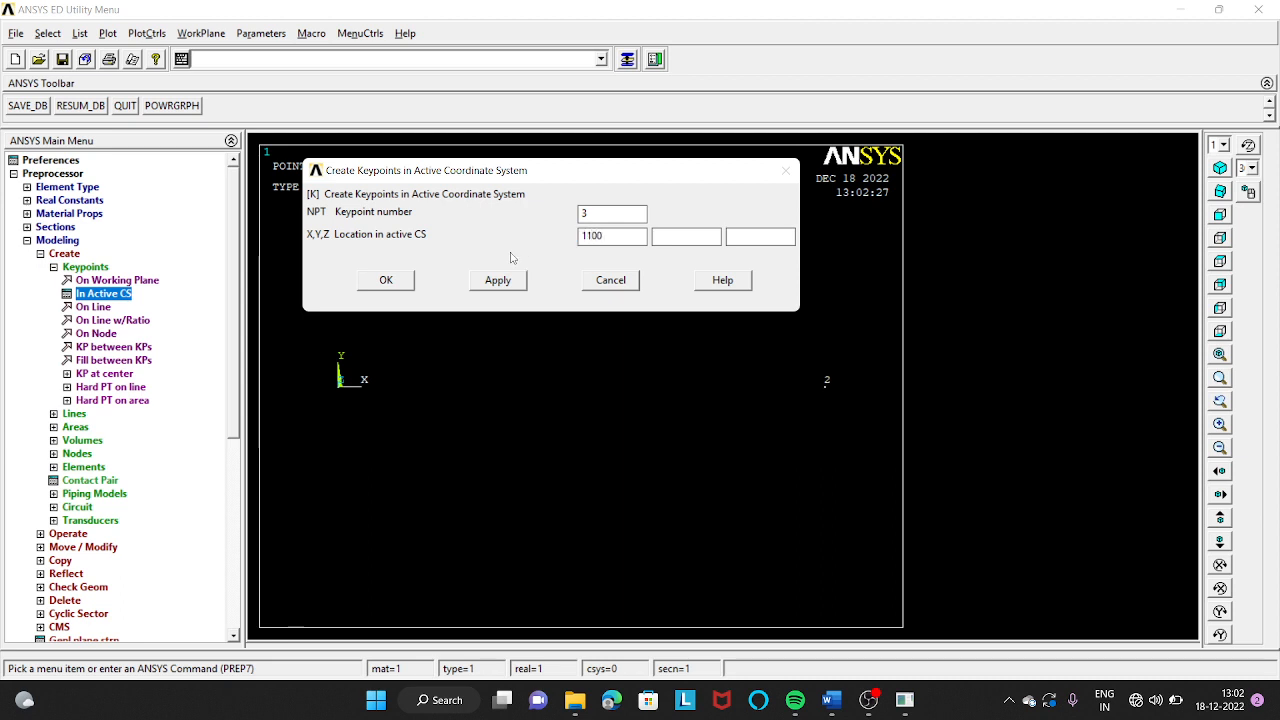
left_click(385, 280)
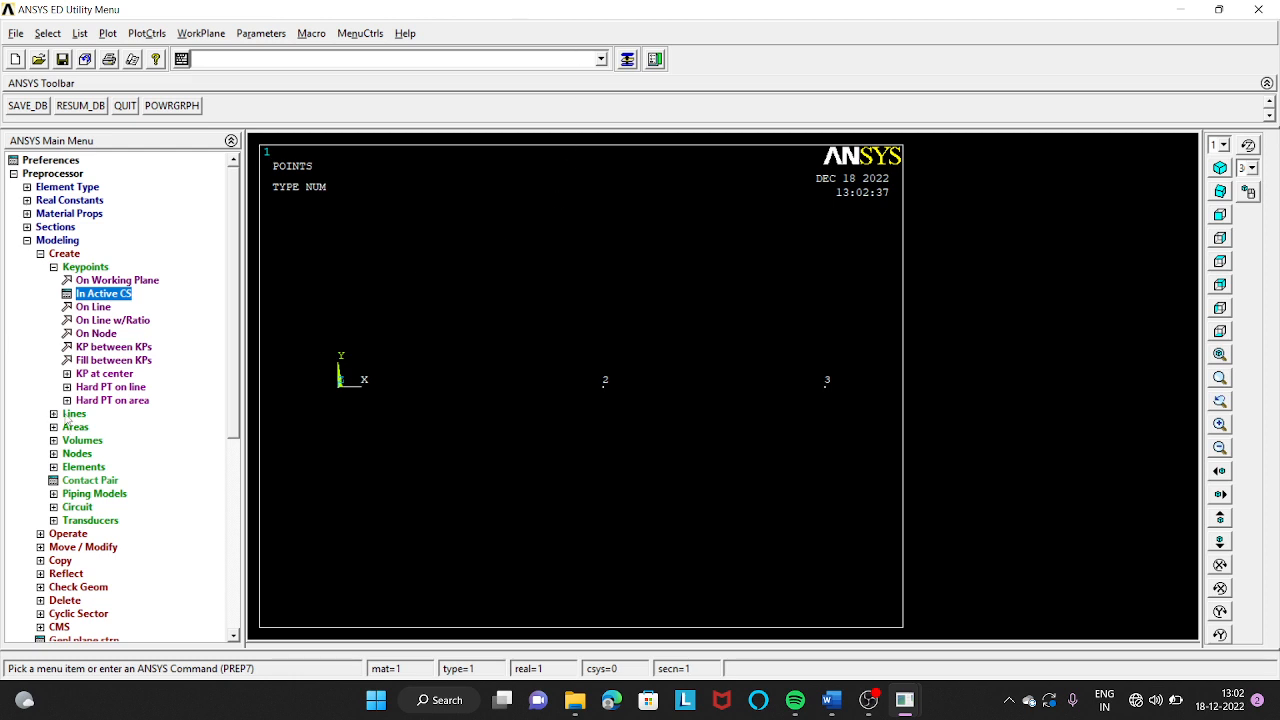
Create a straight line from keypoint 1 to keypoint 2.
left_click(66, 415)
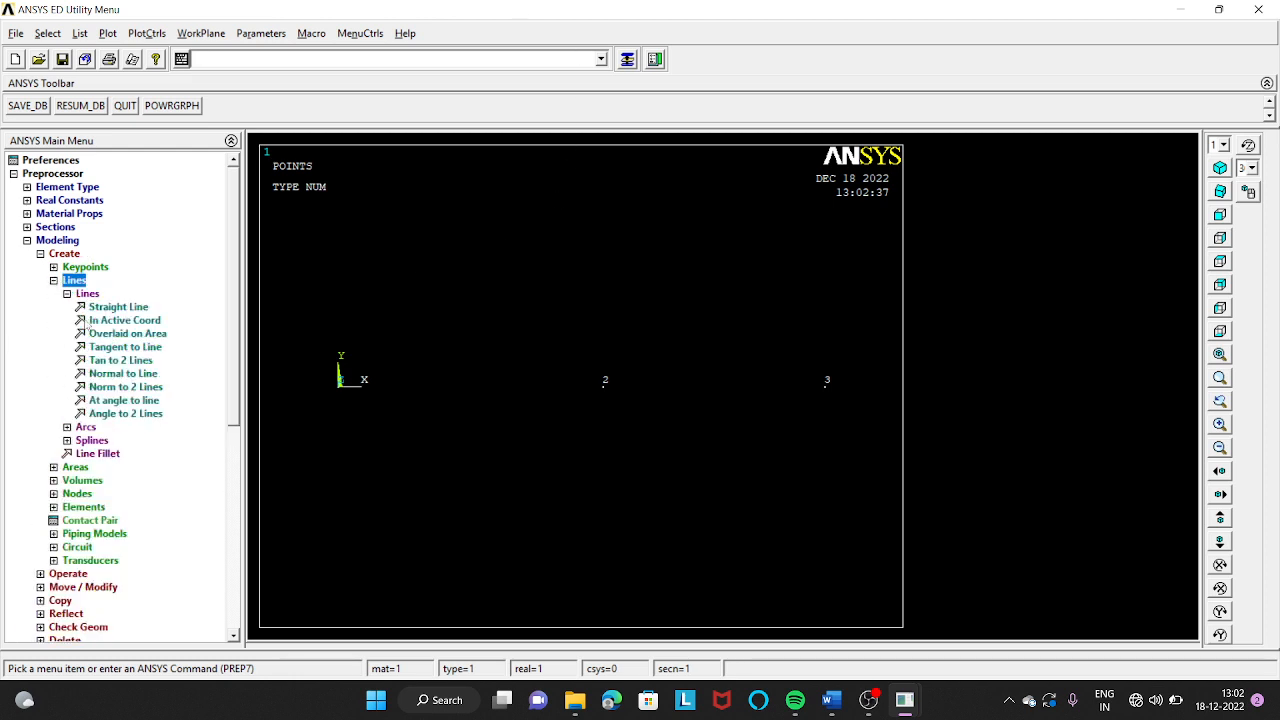
left_click(118, 307)
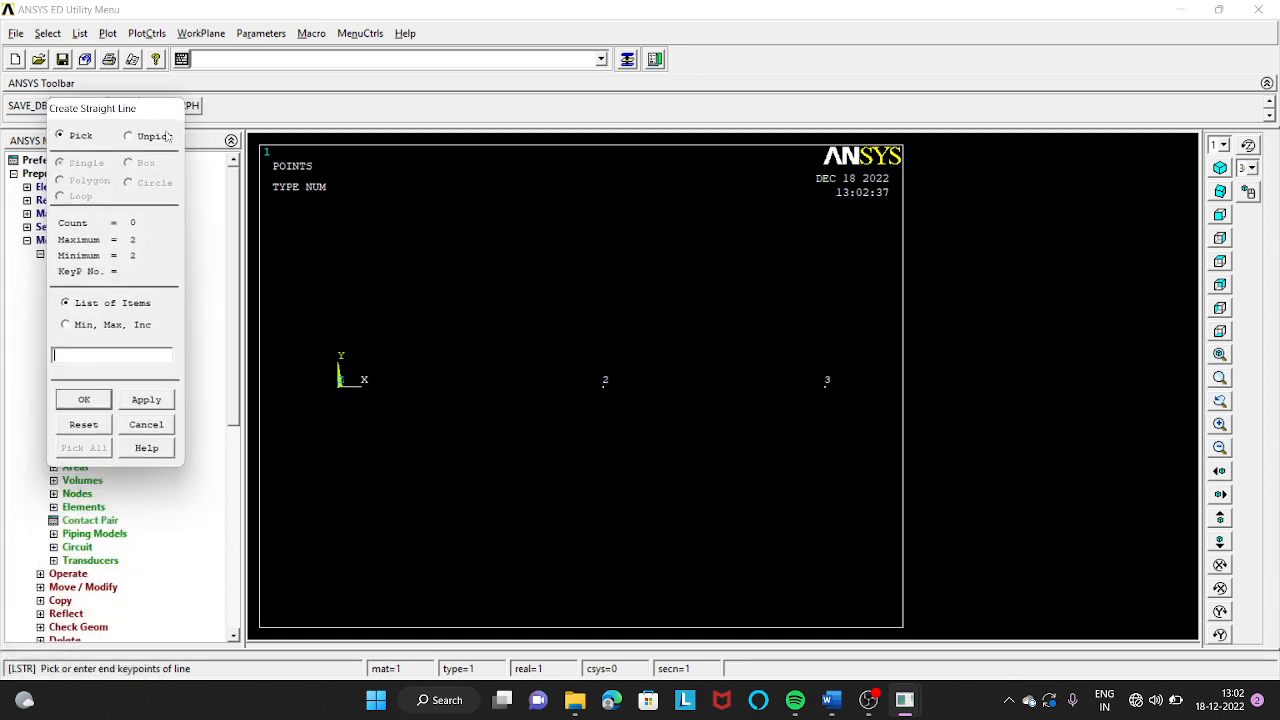
left_click(340, 392)
left_click(604, 400)
left_click(108, 405)
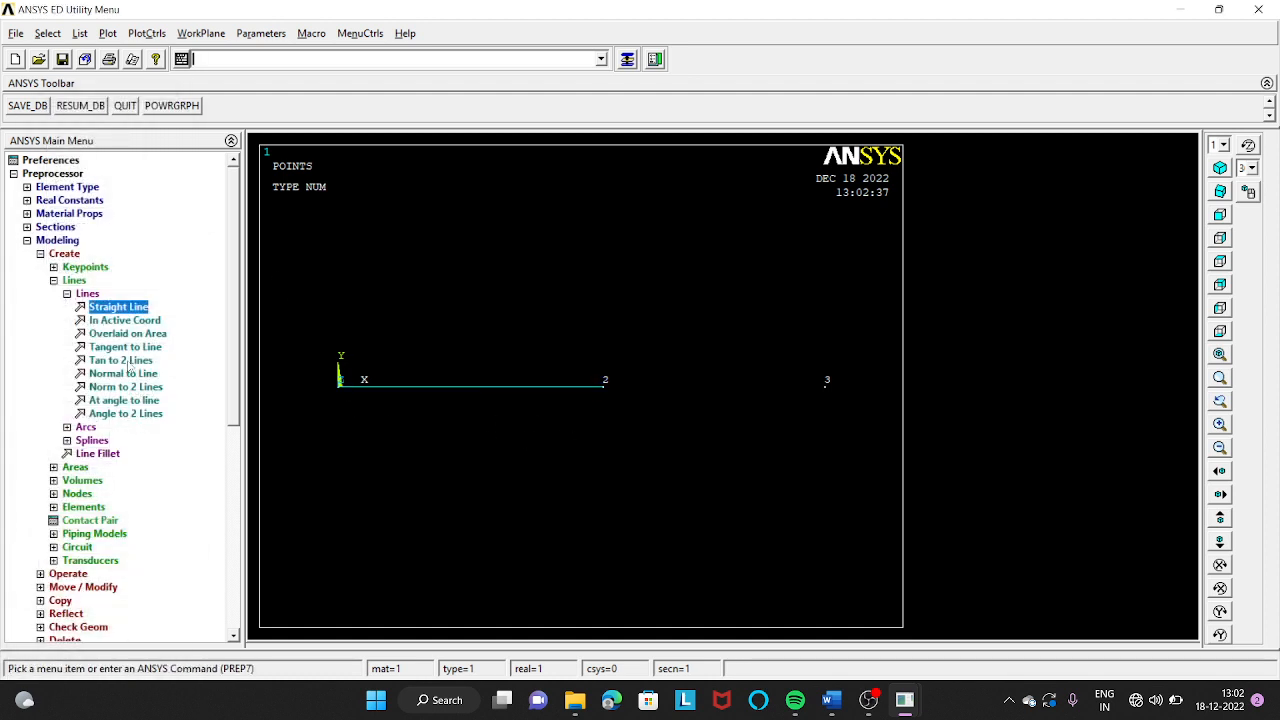
Create a straight line from keypoint 2 to keypoint 3.
left_click(128, 308)
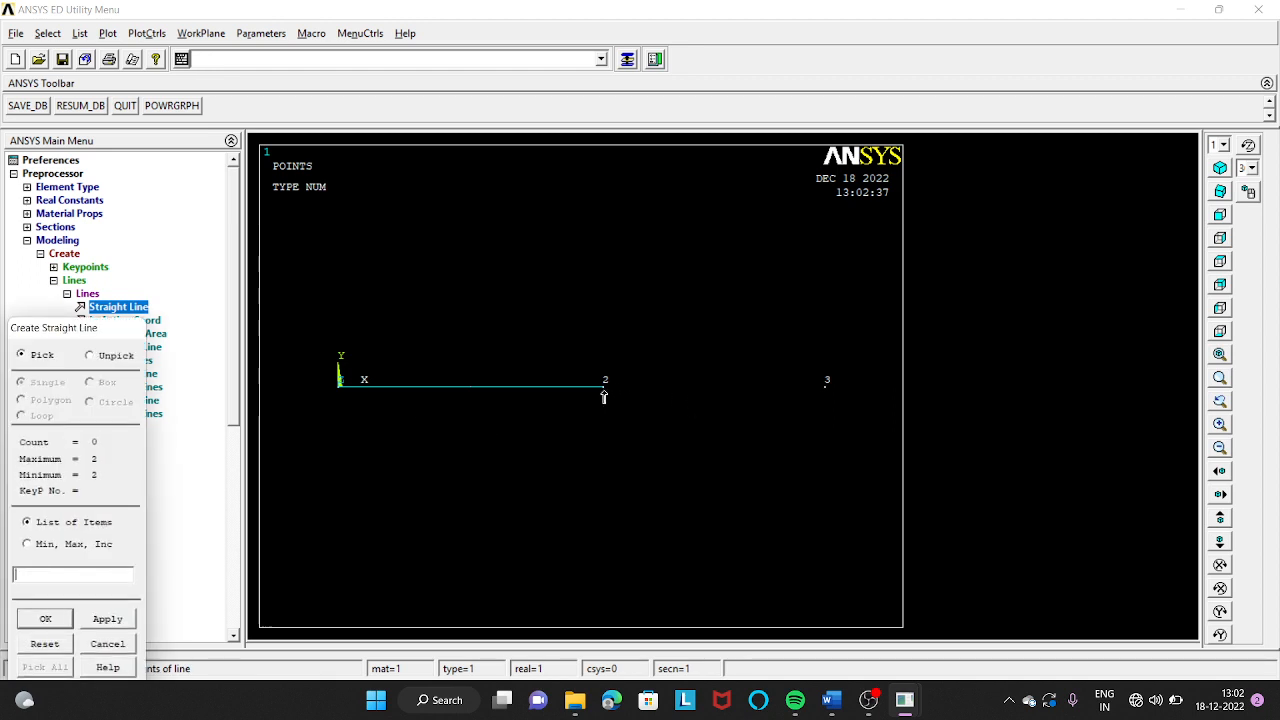
left_click(604, 390)
left_click(824, 390)
left_click(160, 400)
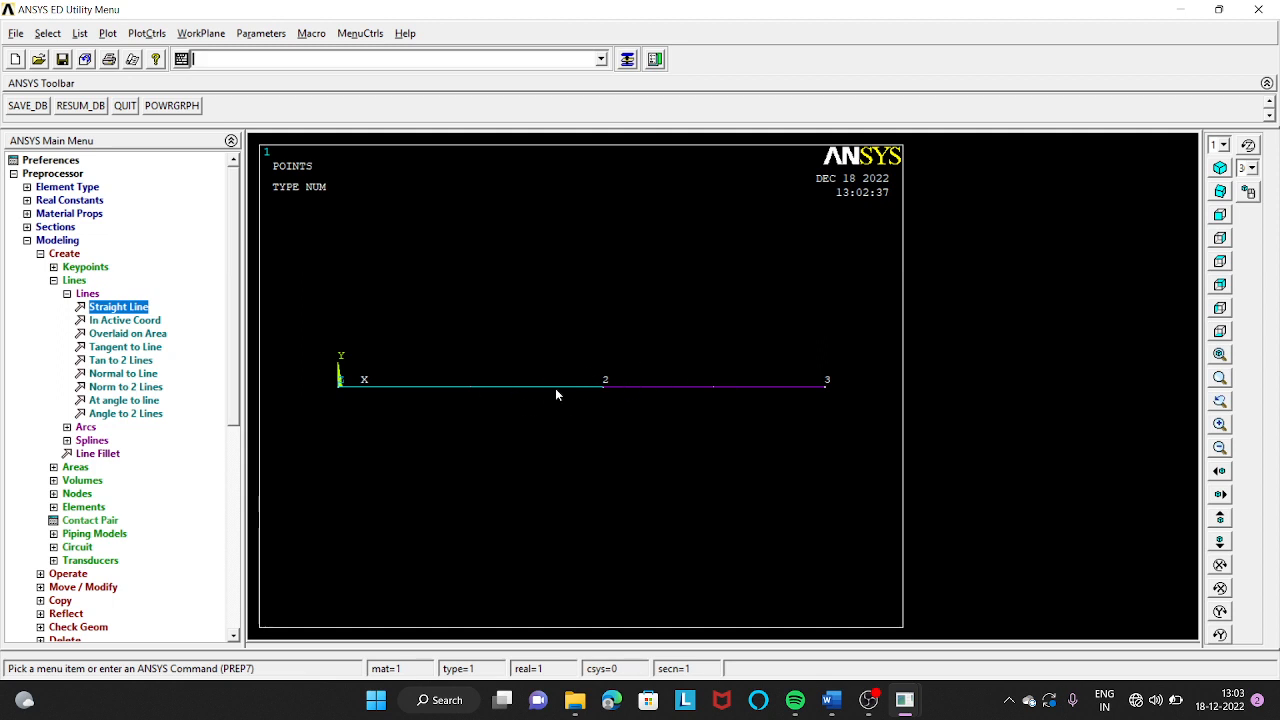
Assign material 1, real constant set 1 and element type LINK180 as mesh attributes of the line between keypoints 1 and 2.
left_click(39, 254)
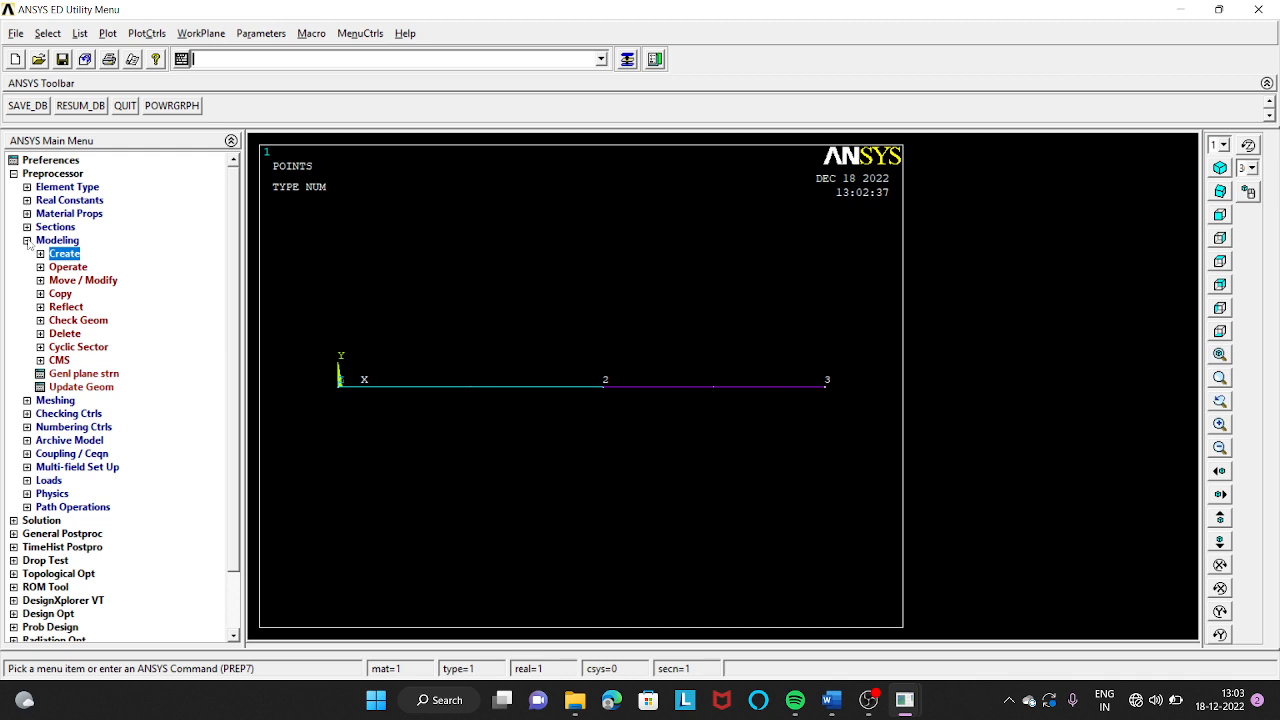
left_click(27, 241)
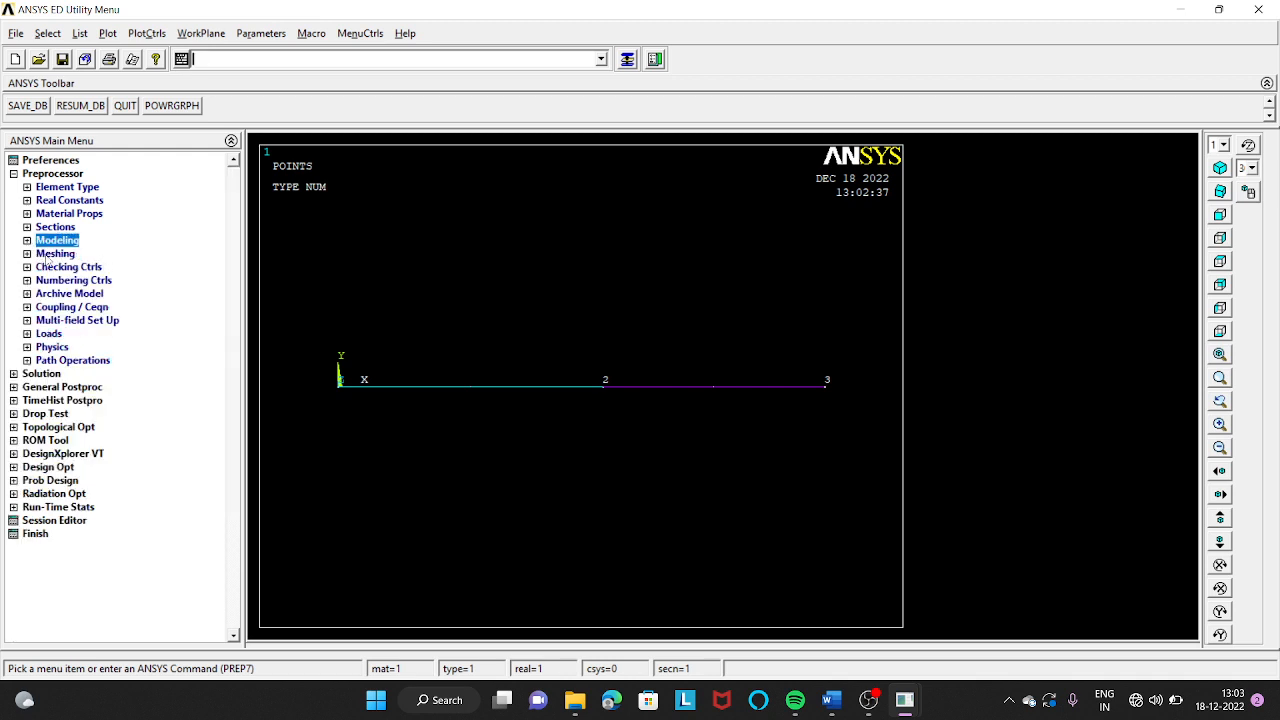
left_click(48, 254)
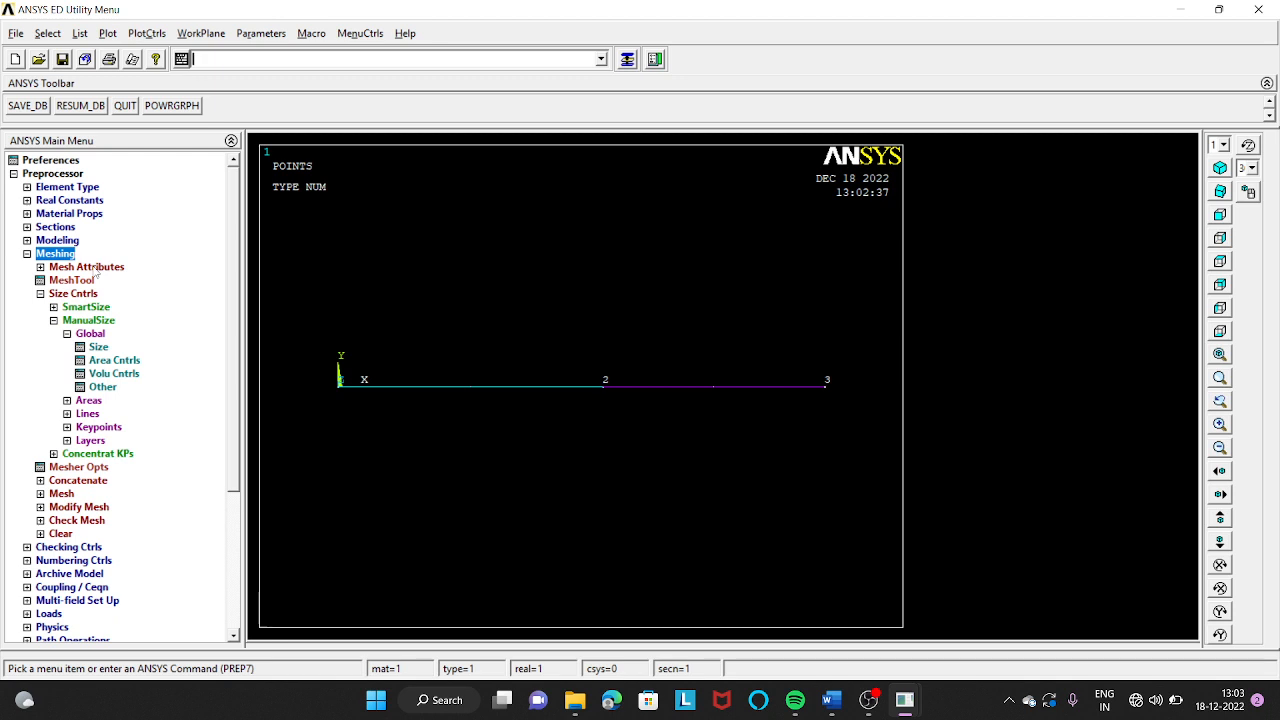
left_click(94, 268)
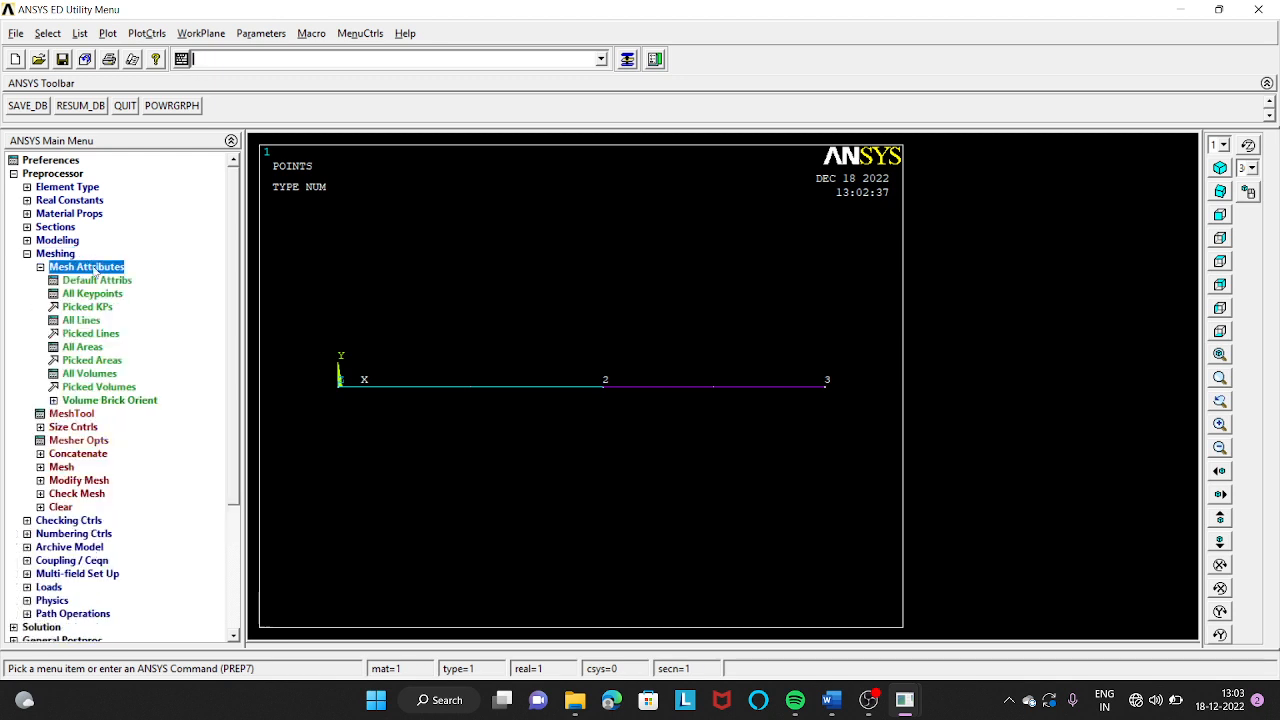
left_click(98, 334)
left_click_drag(103, 332, 153, 147)
left_click(469, 396)
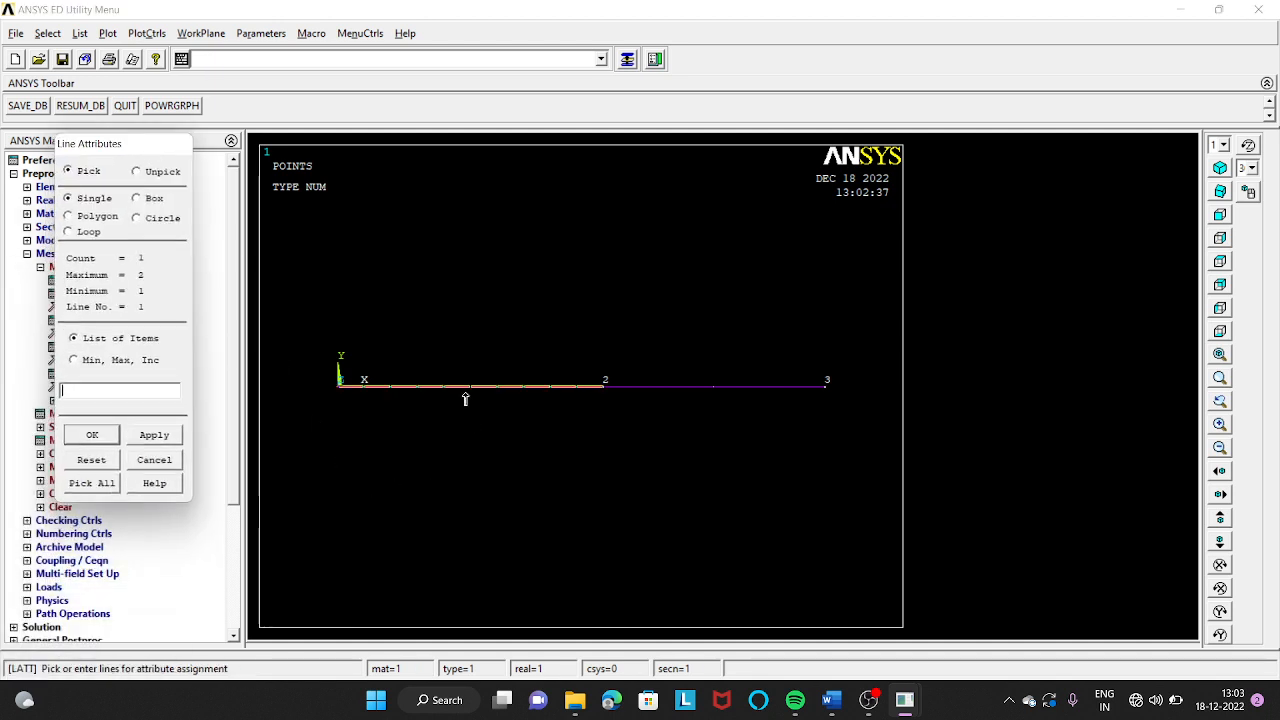
left_click(92, 435)
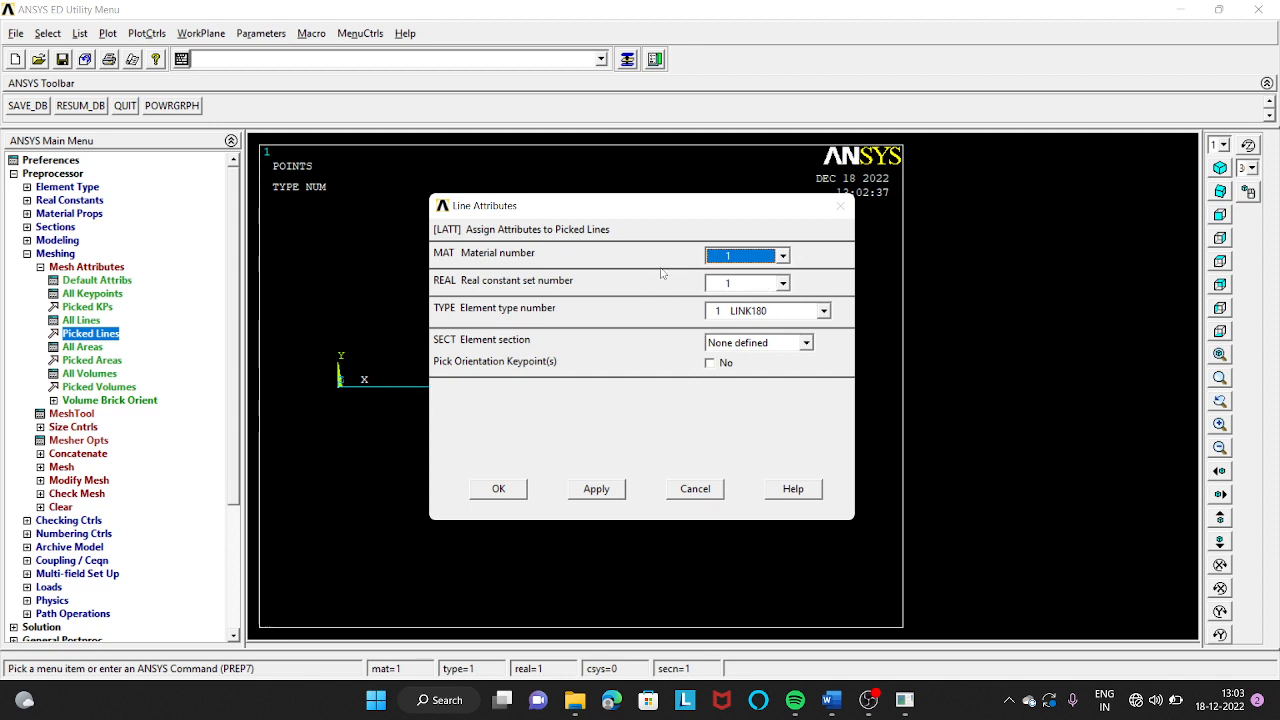
left_click(783, 256)
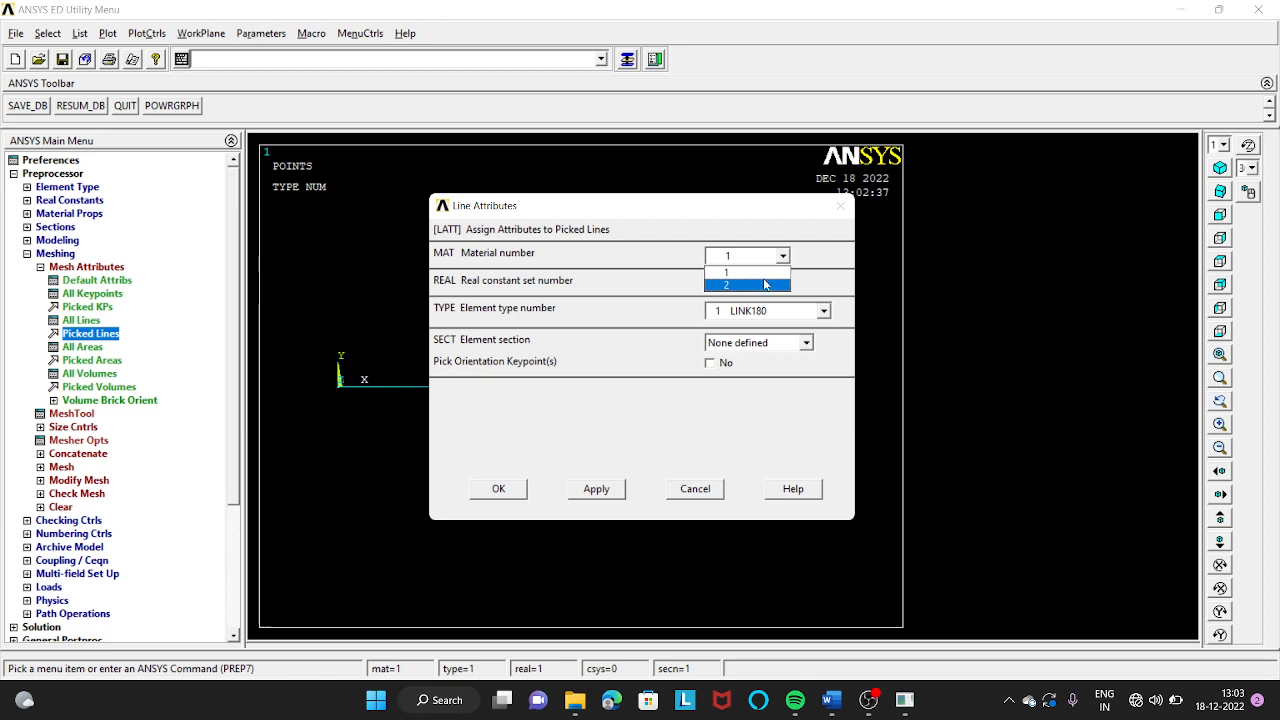
left_click(762, 273)
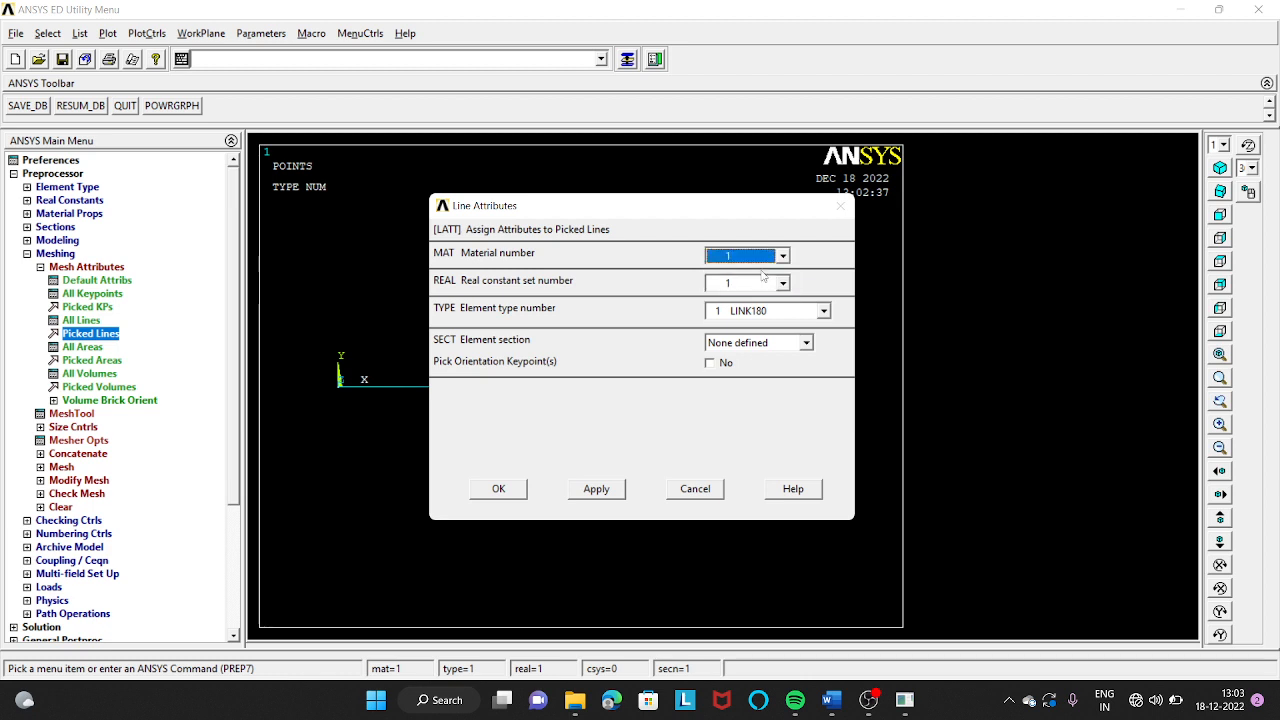
left_click(783, 284)
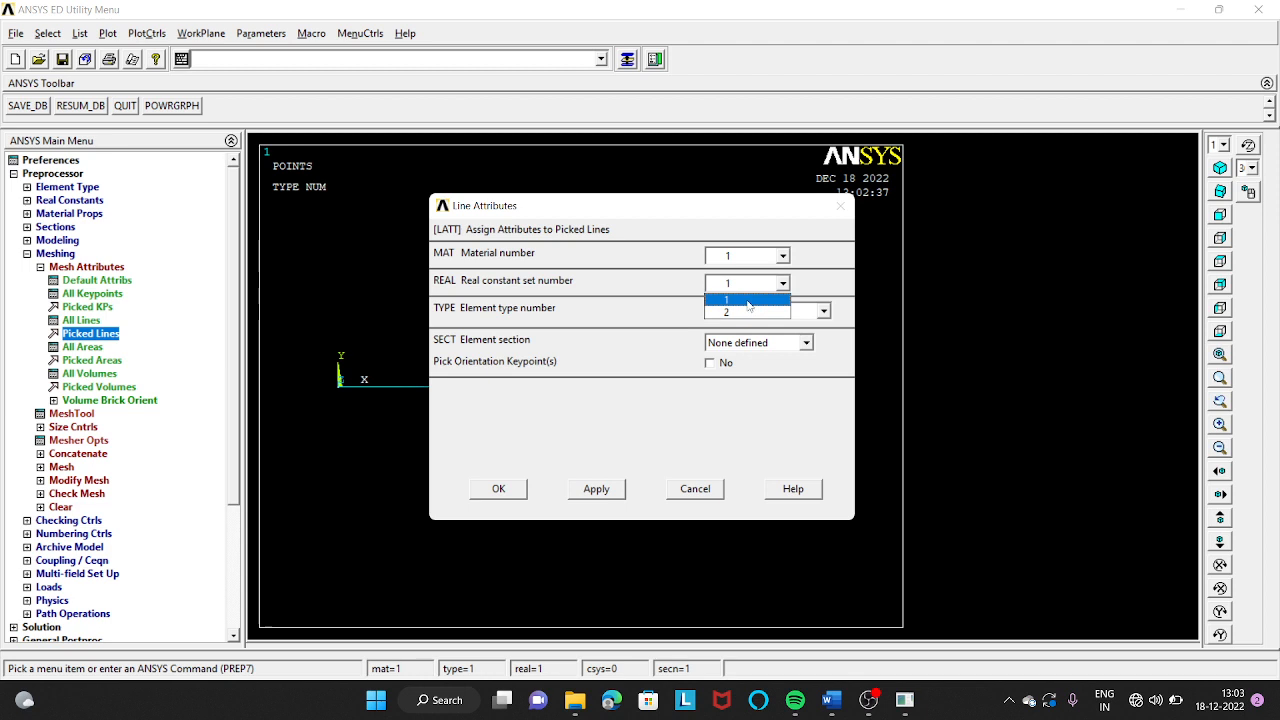
left_click(748, 301)
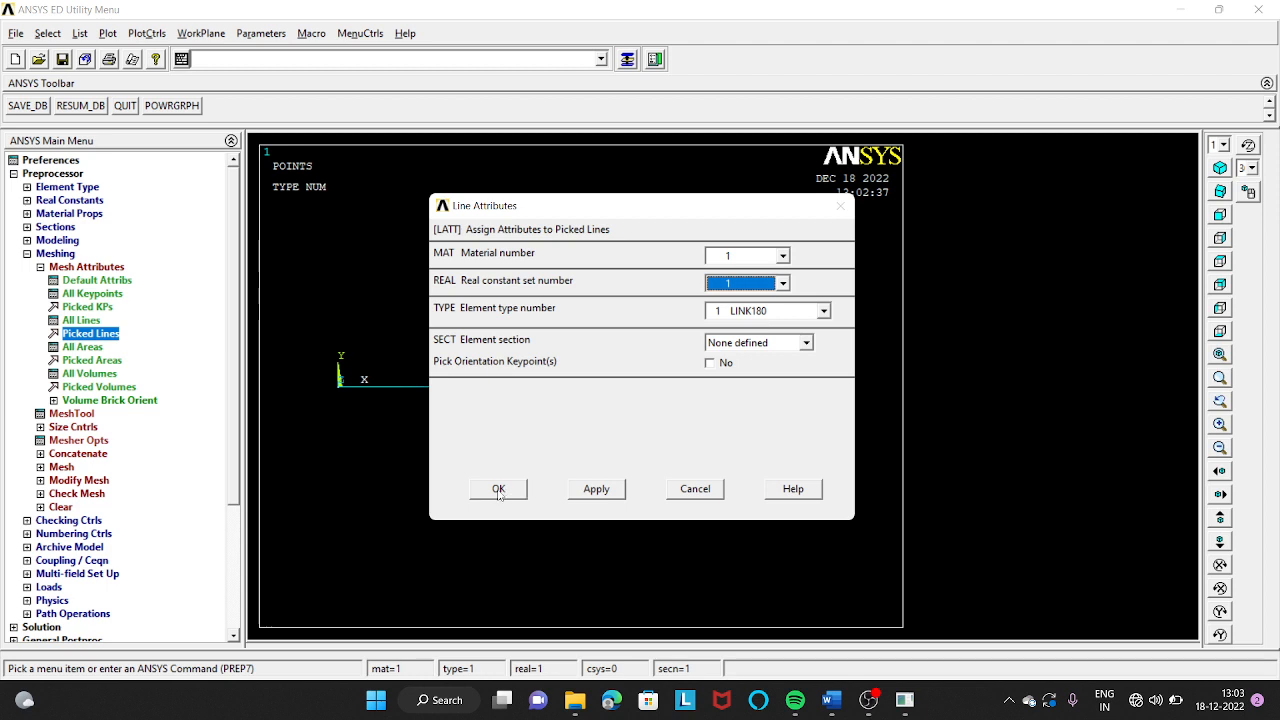
left_click(597, 489)
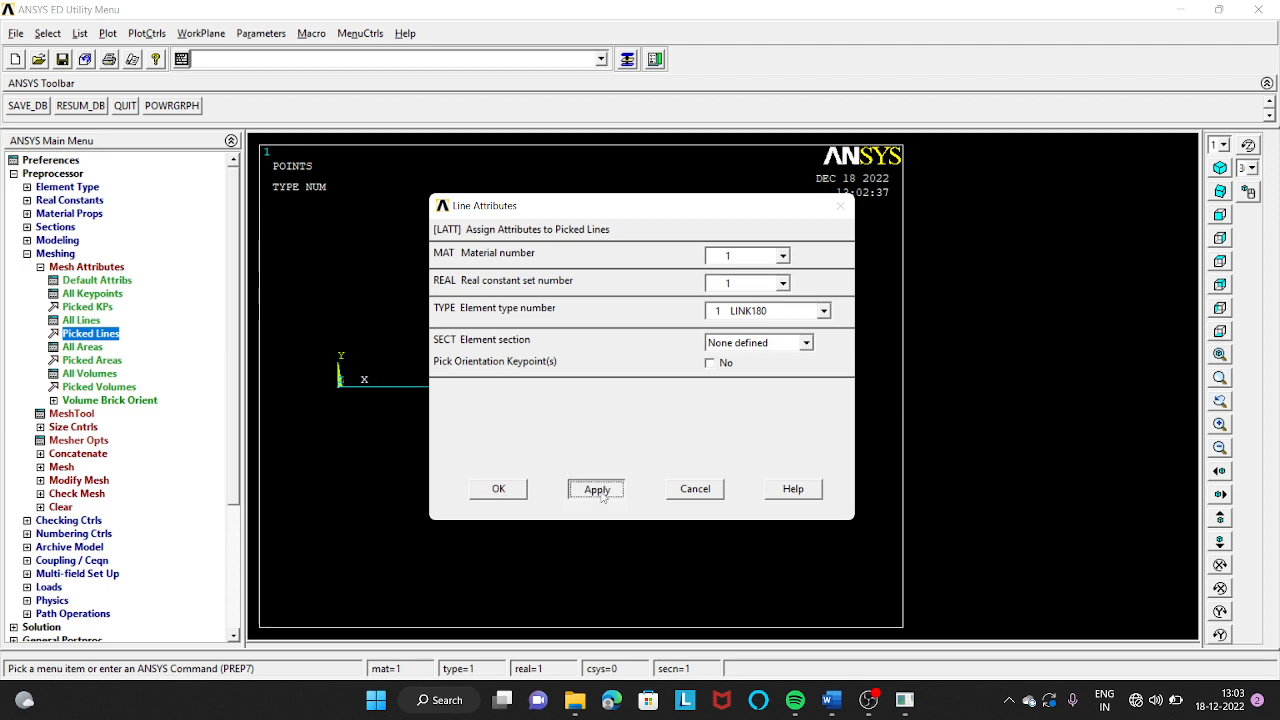
Pick the line between keypoints 2 and 3 for attribute assignment and set its material number to 2.
left_click_drag(135, 330, 193, 124)
left_click(683, 389)
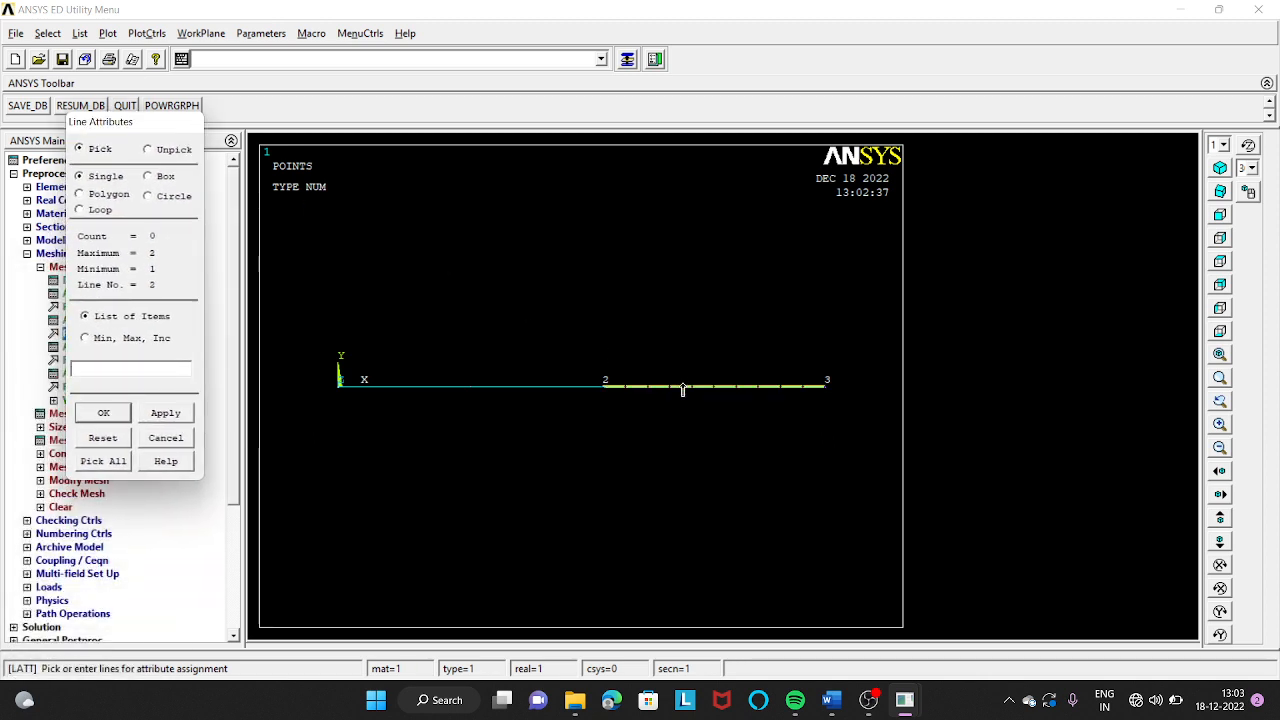
left_click(103, 413)
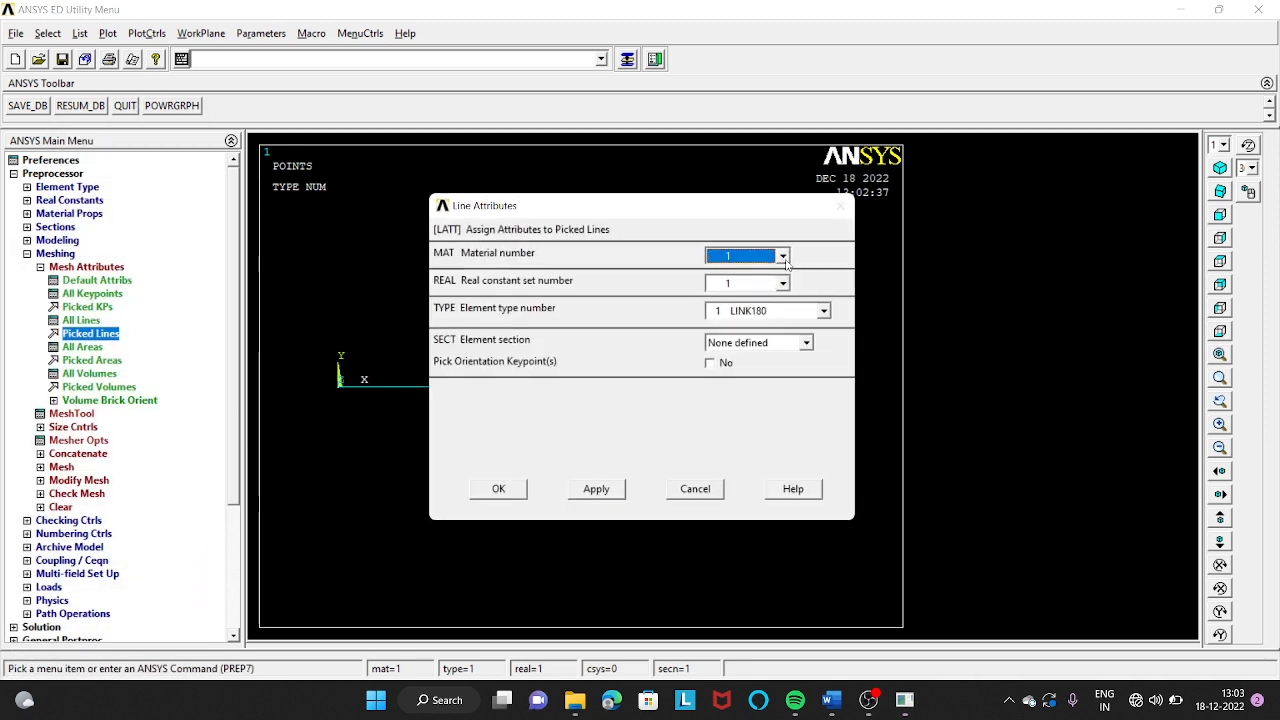
left_click(783, 257)
left_click(758, 285)
left_click_drag(691, 216, 306, 210)
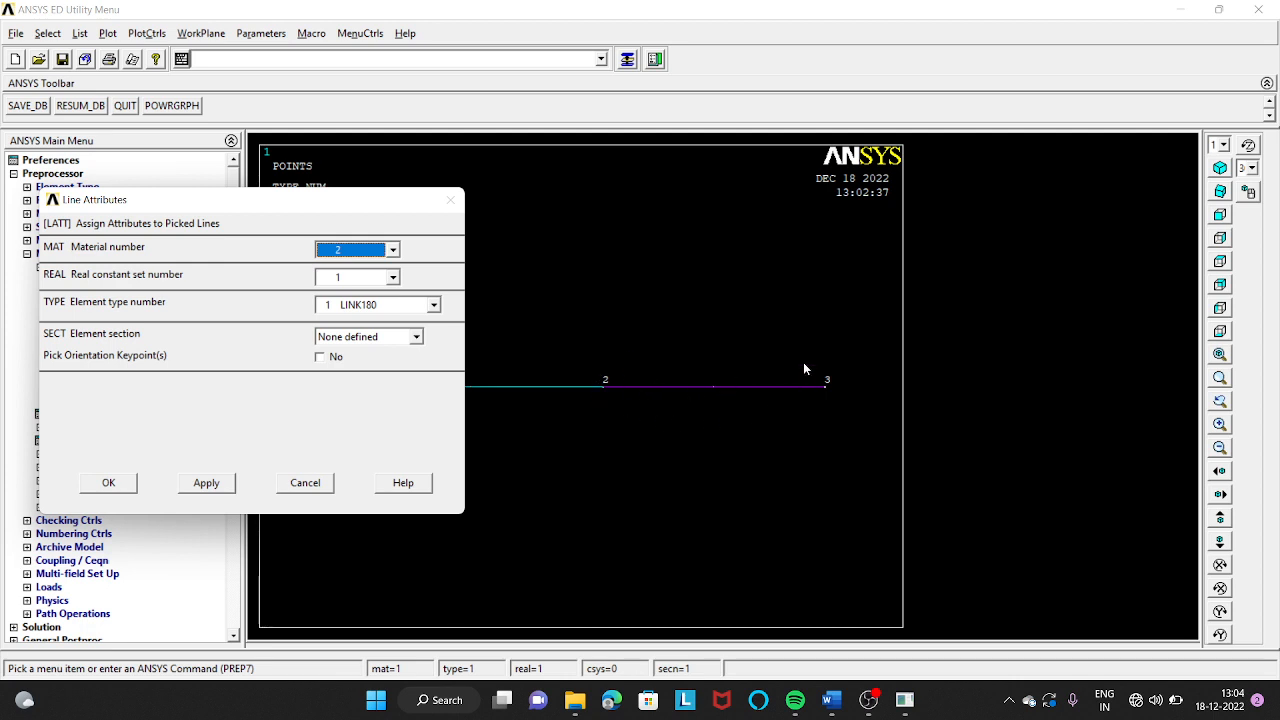
left_click_drag(340, 200, 381, 120)
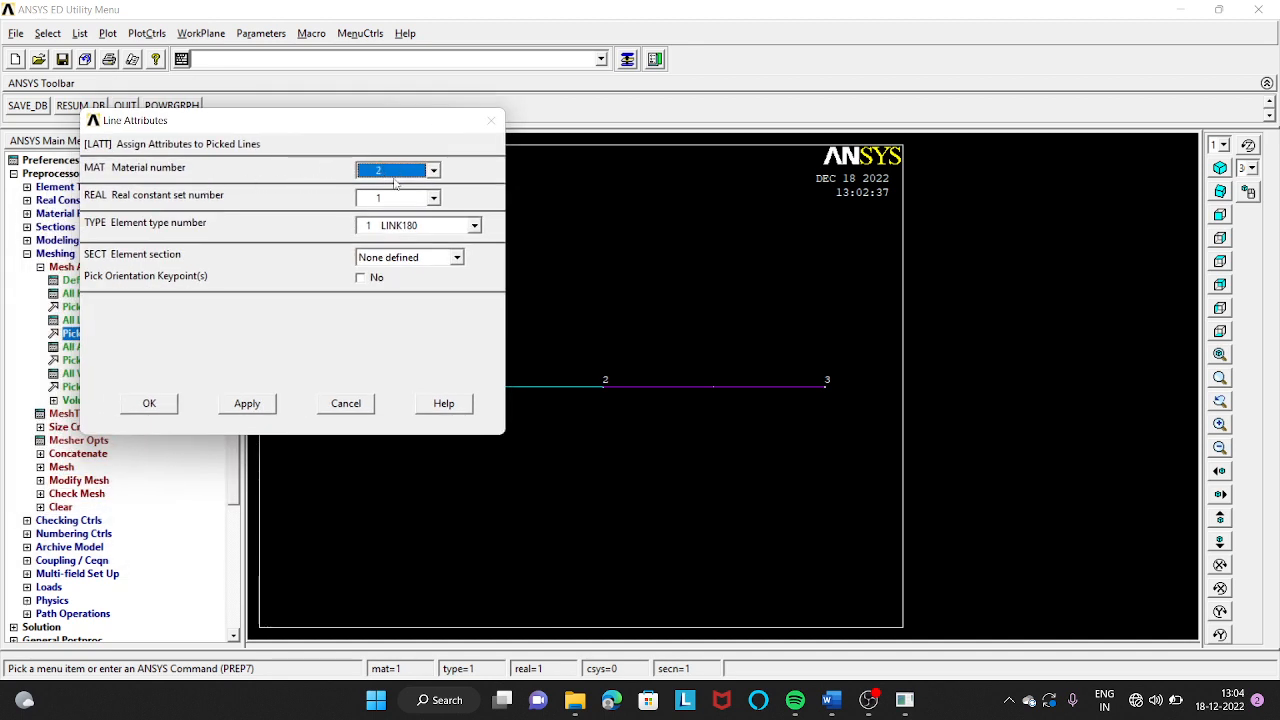
left_click_drag(411, 127, 441, 135)
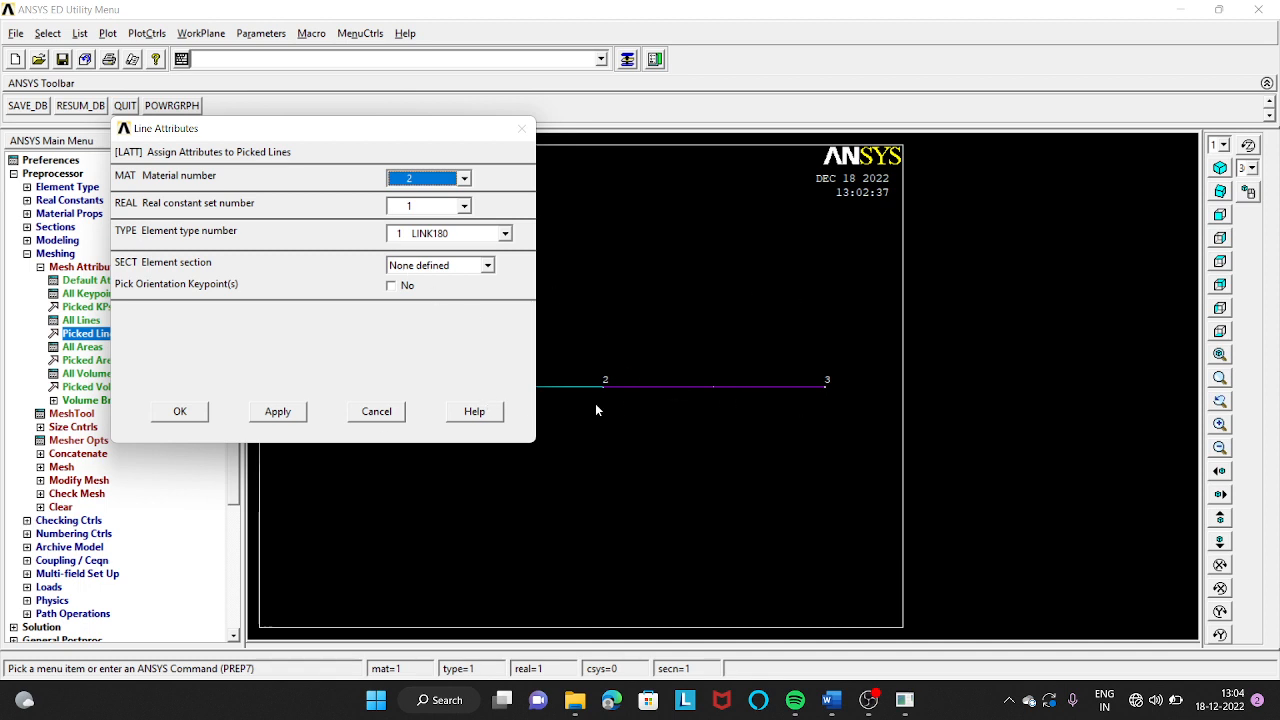
left_click(464, 181)
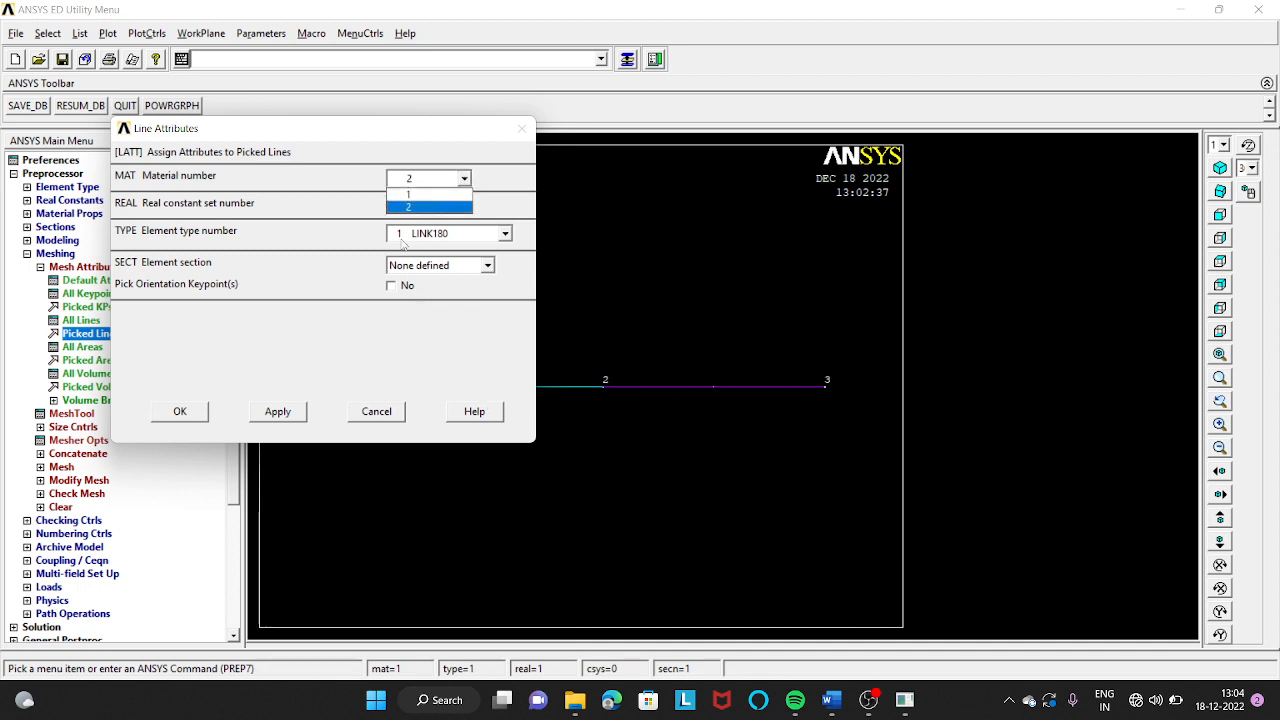
left_click(436, 183)
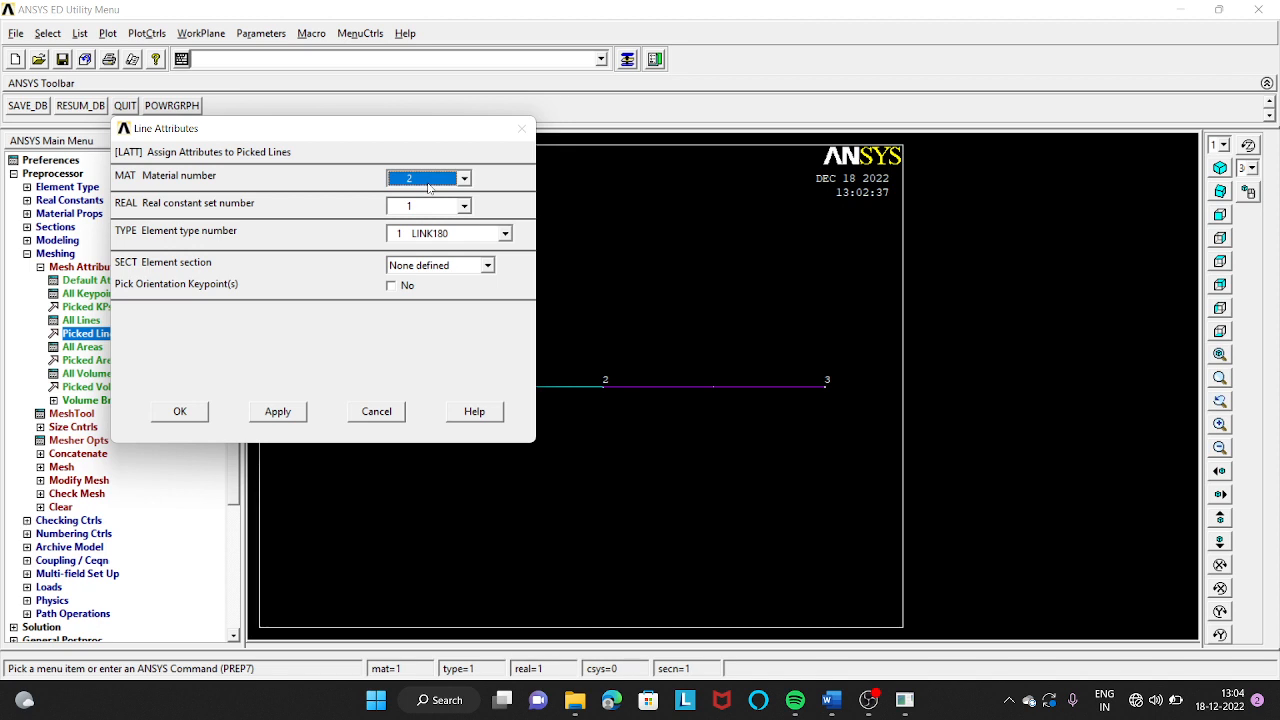
Set the real constant set number to 2 for the picked line, keep element type LINK180, and confirm its attributes.
left_click(428, 188)
left_click(426, 205)
left_click(426, 206)
left_click(424, 182)
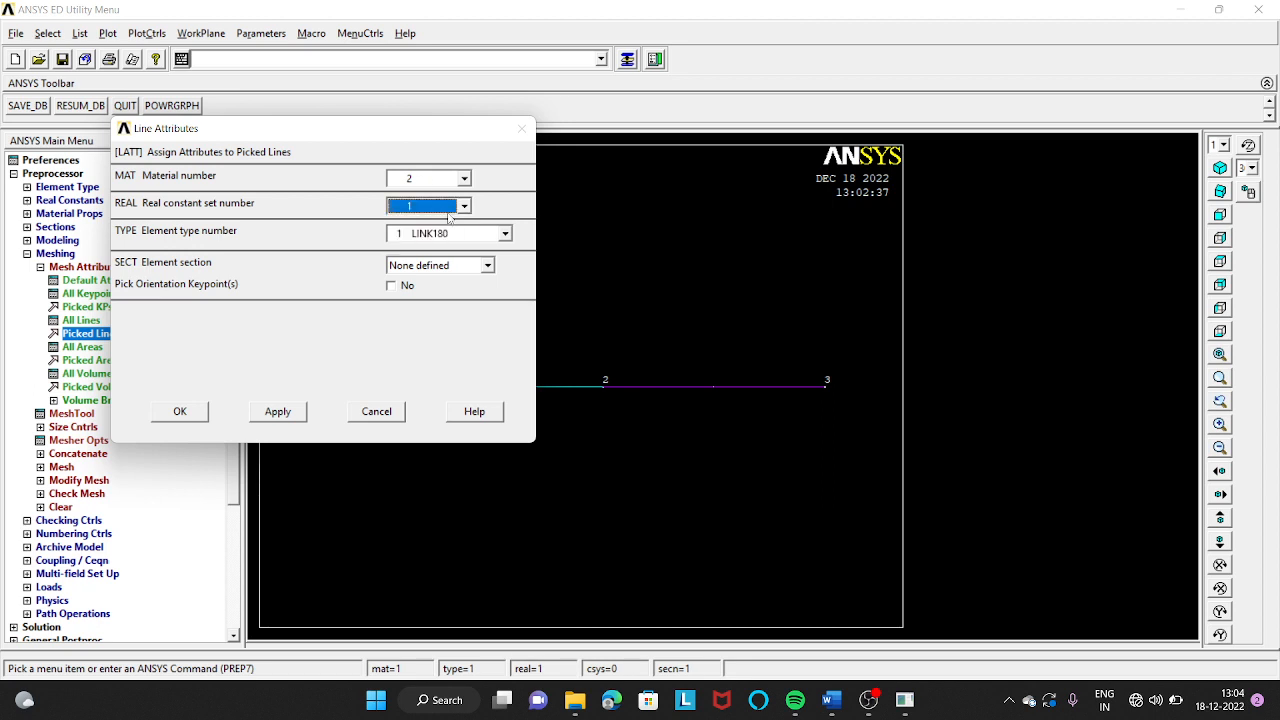
left_click(452, 210)
left_click(435, 240)
left_click(446, 180)
left_click(428, 210)
left_click(428, 209)
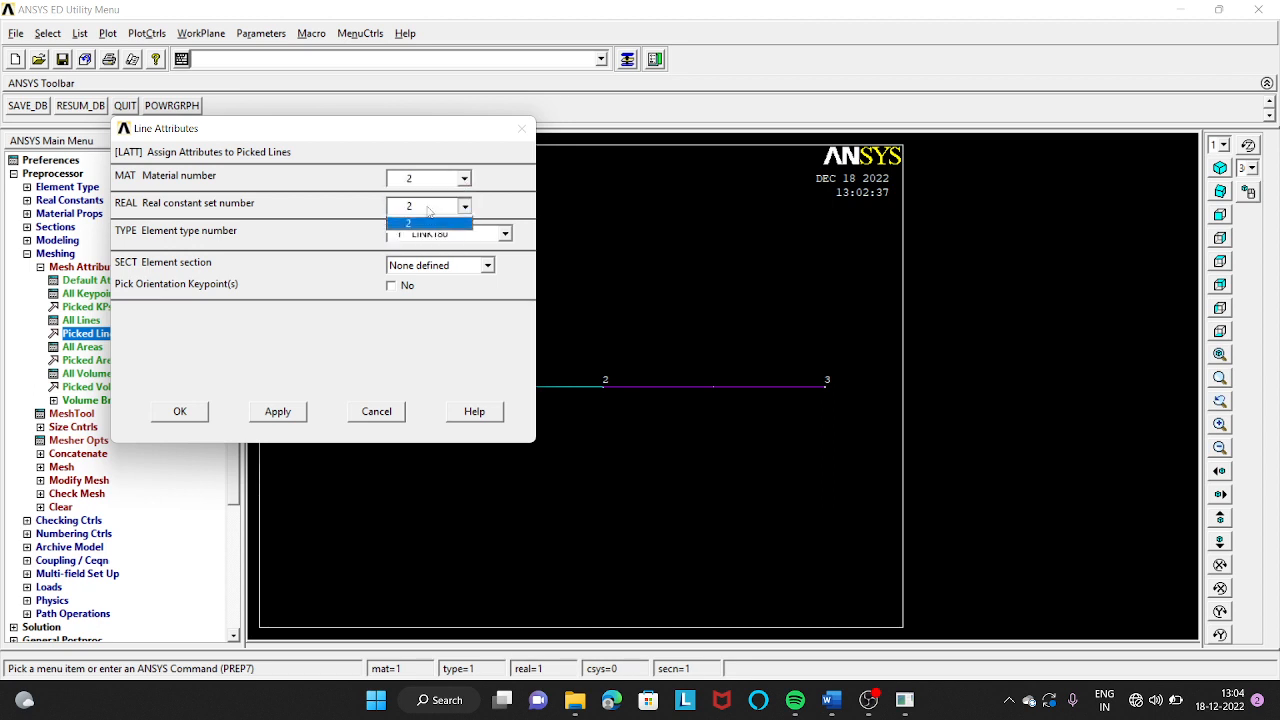
left_click(434, 184)
left_click(455, 206)
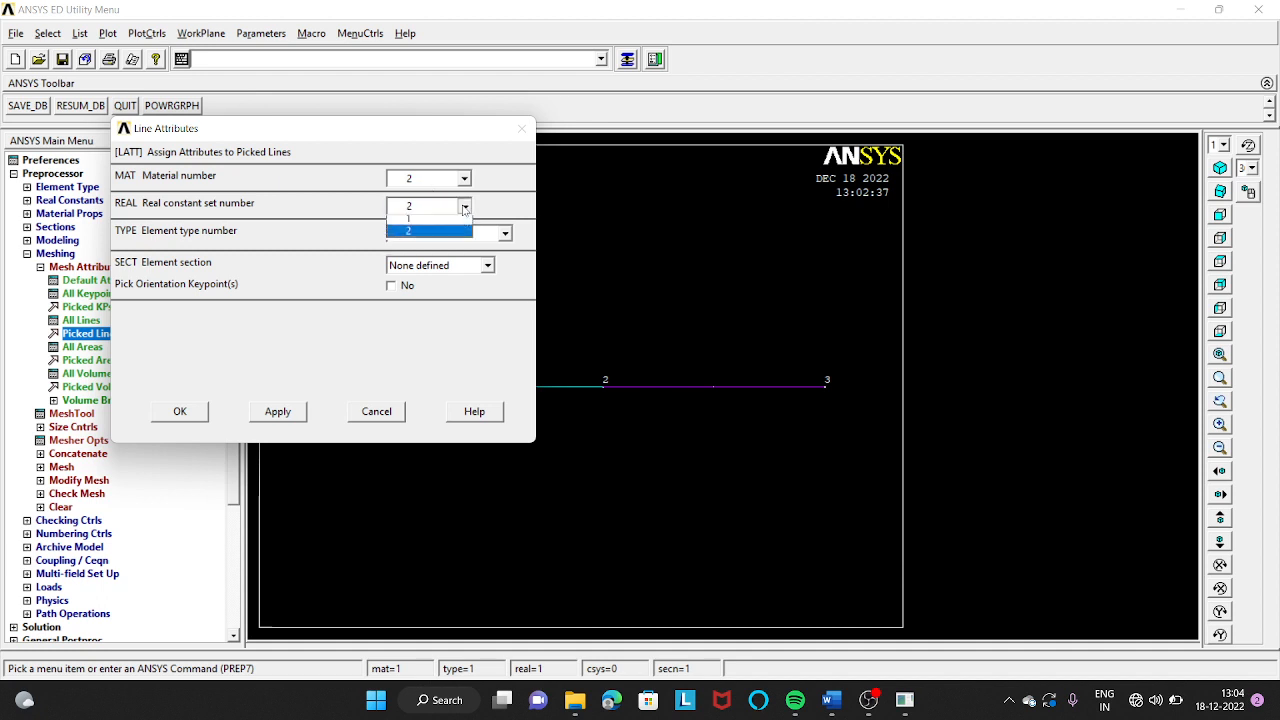
left_click(430, 241)
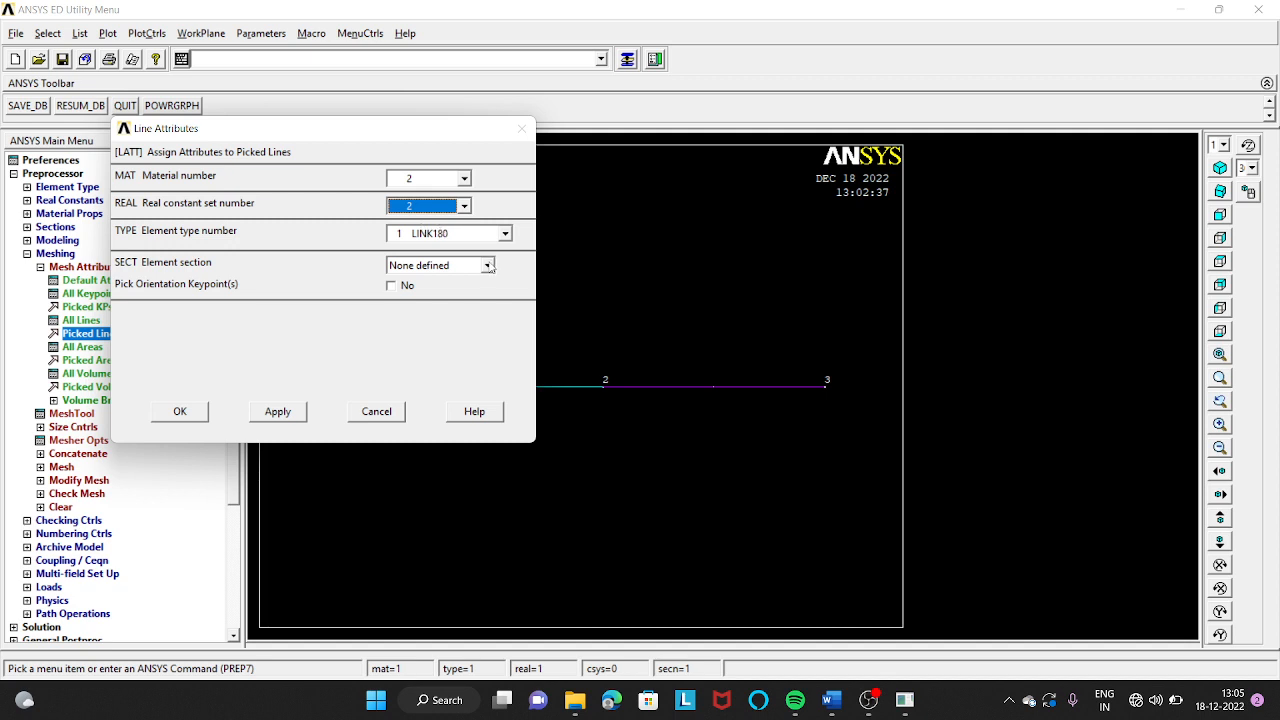
left_click(181, 412)
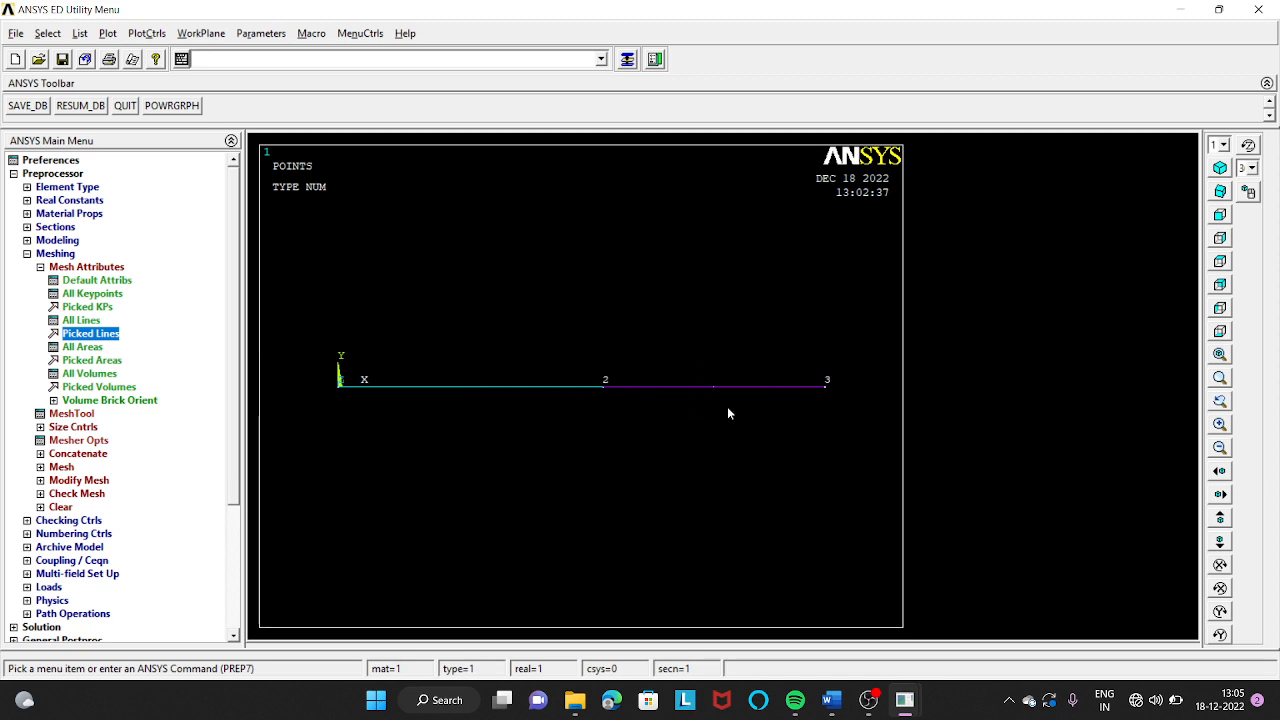
Set the global element edge length to 10 in the manual mesh size controls.
left_click(74, 428)
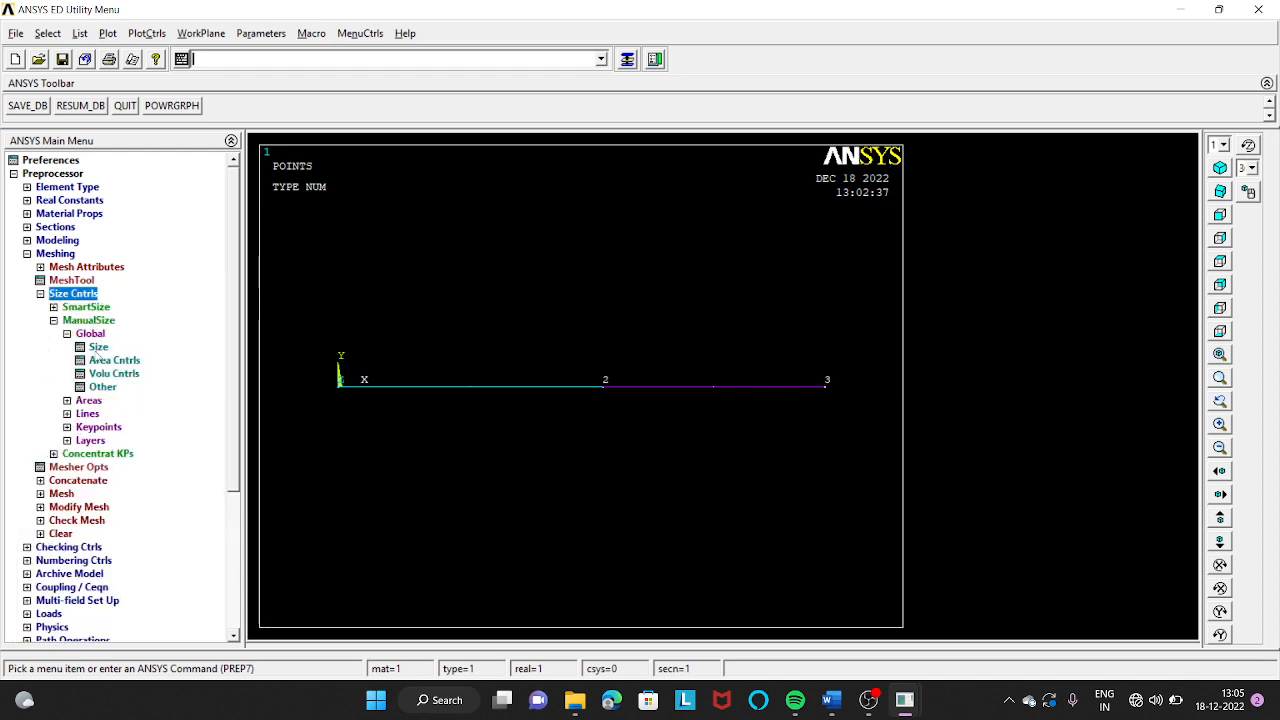
left_click(97, 347)
left_click_drag(634, 327, 598, 329)
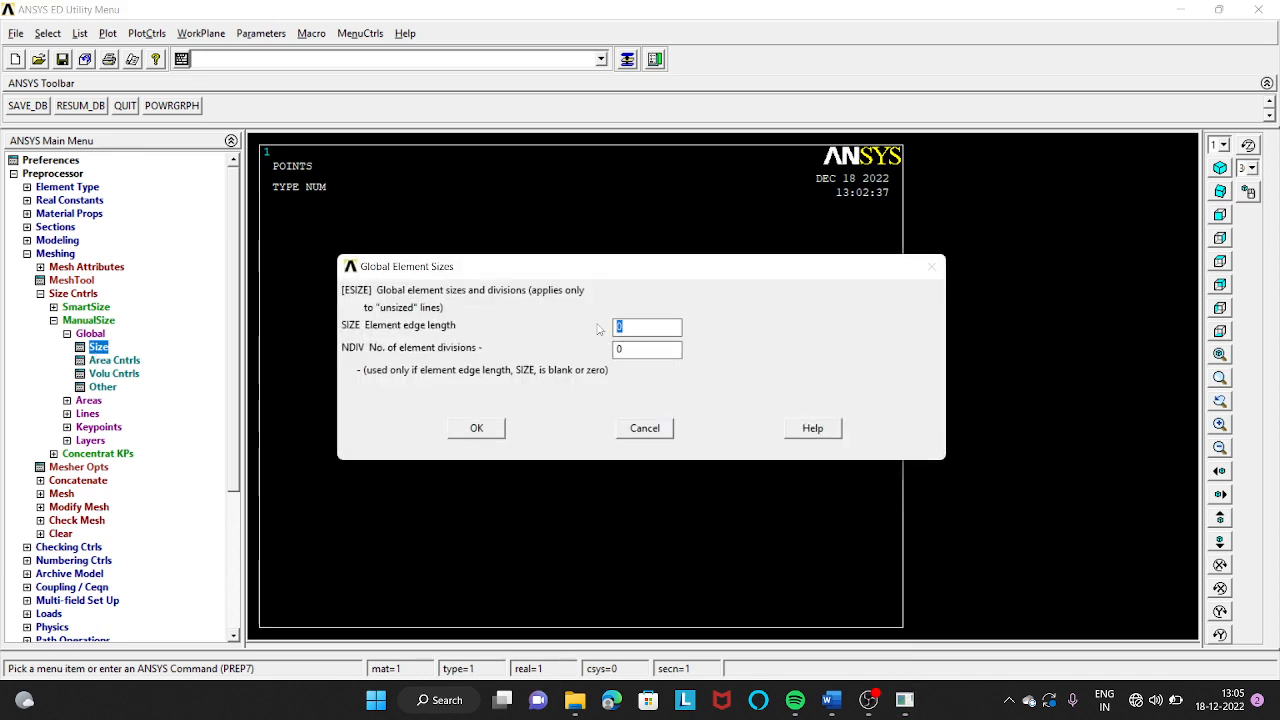
type("1")
type("10")
left_click(476, 427)
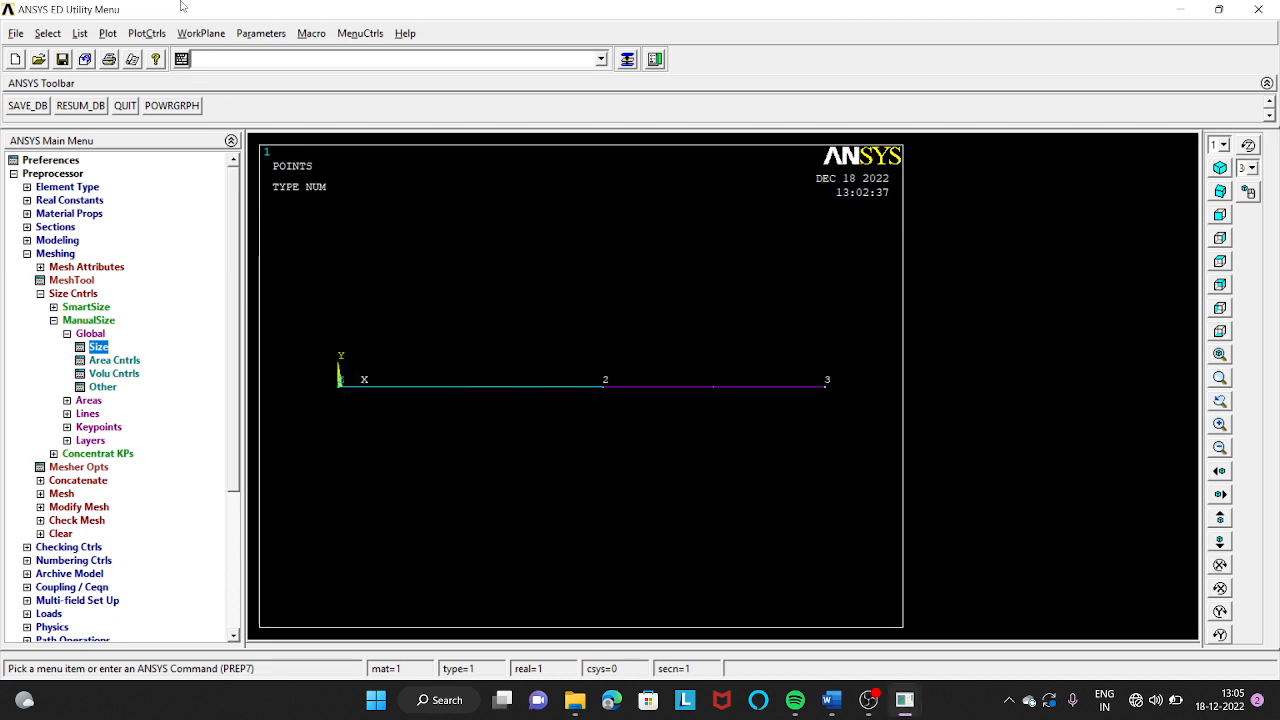
Mesh all lines of the bar using the MeshTool, picking every line at once.
left_click(86, 284)
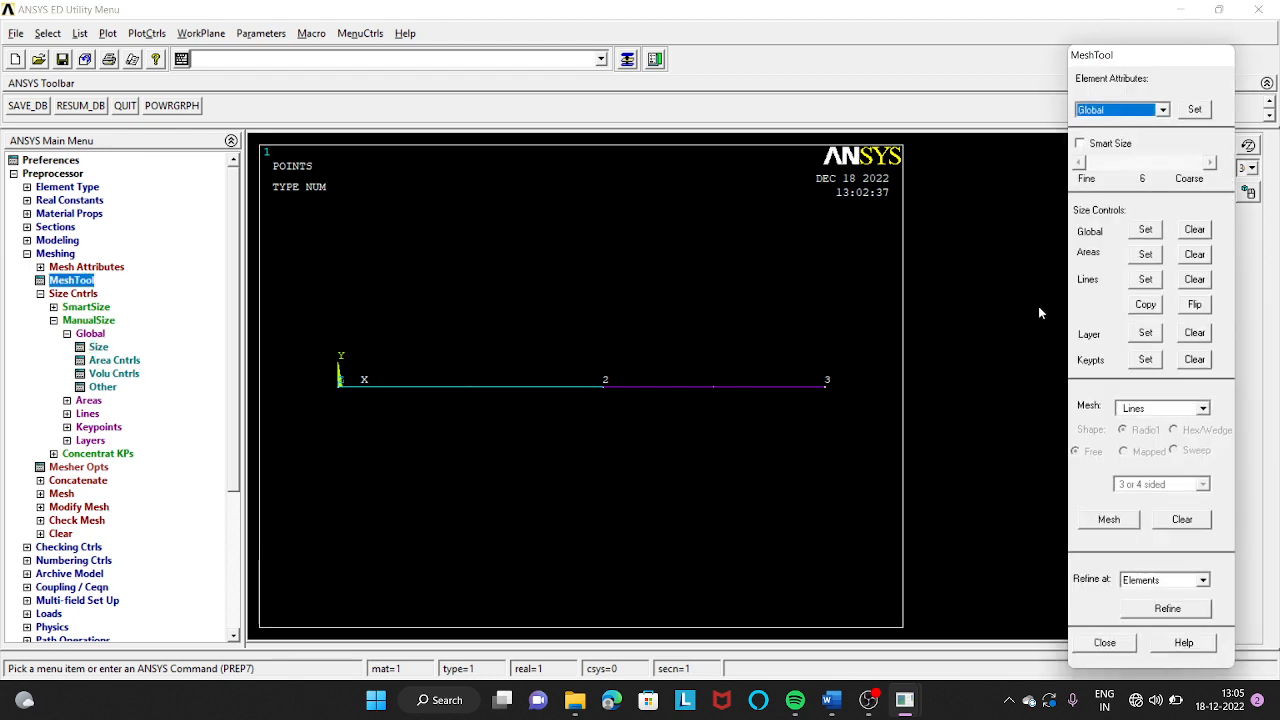
left_click(1108, 520)
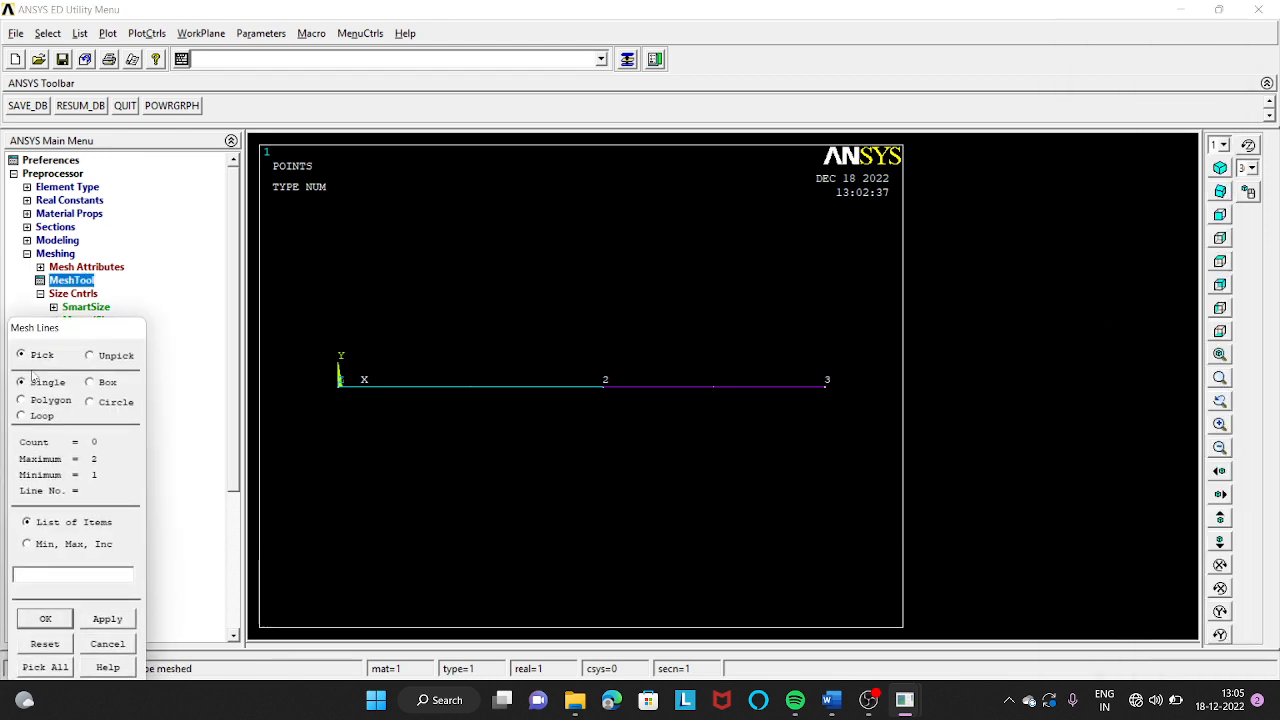
left_click_drag(108, 316, 136, 158)
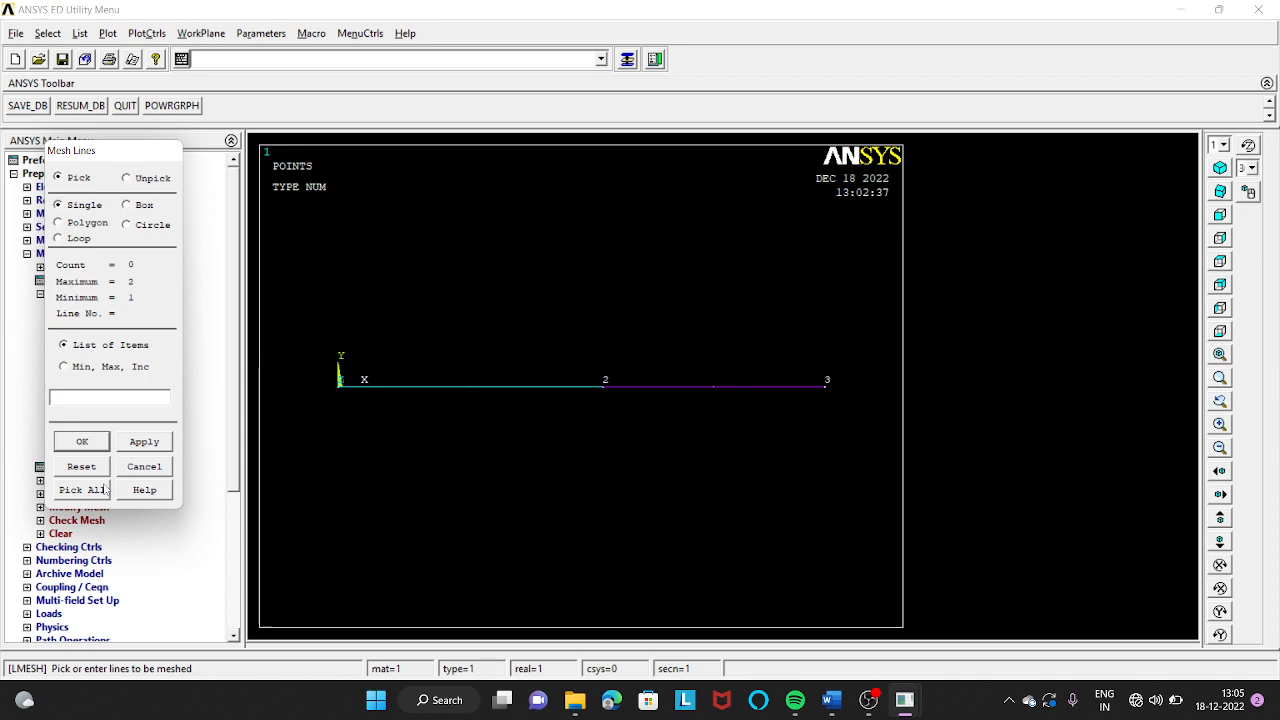
left_click(106, 489)
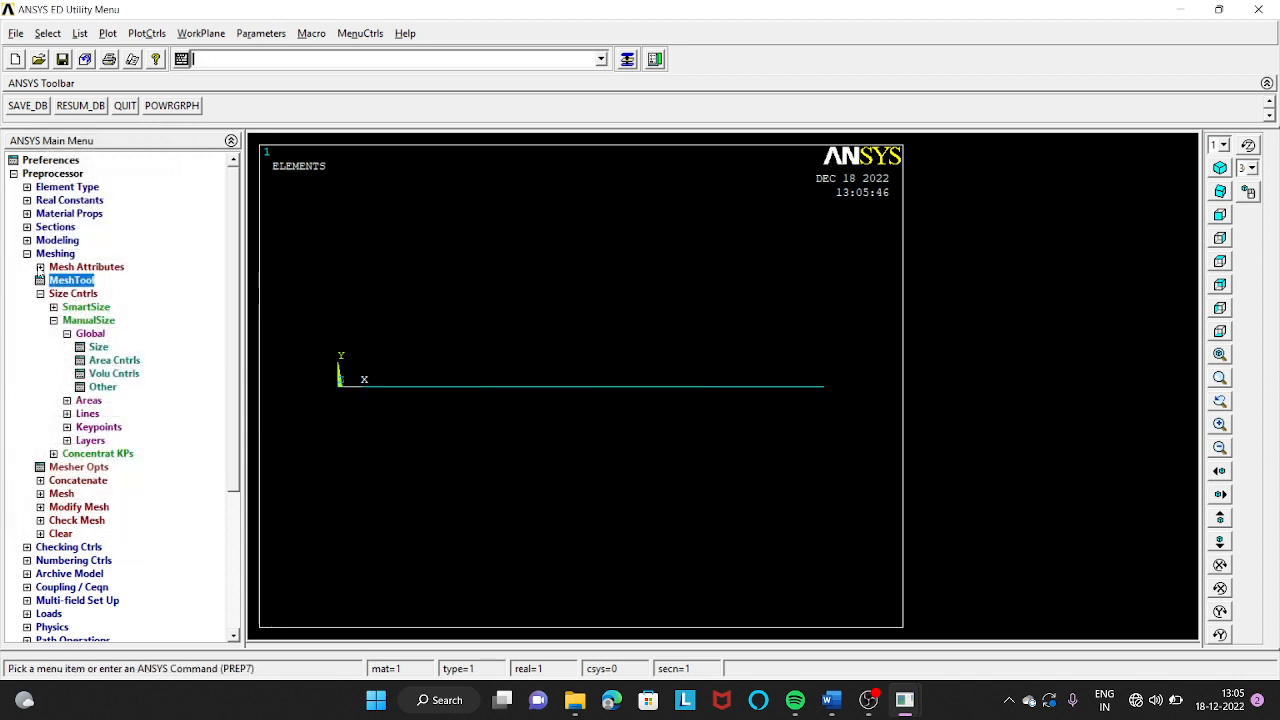
left_click(25, 256)
left_click(27, 255)
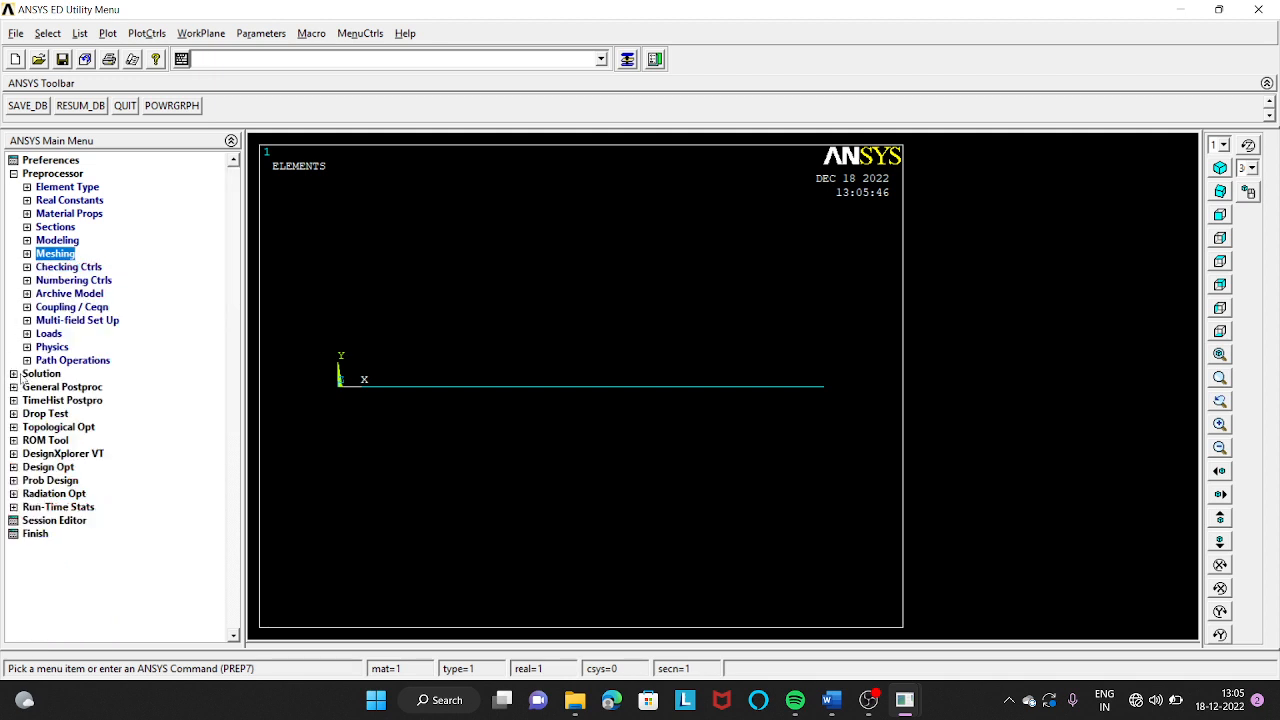
Apply a displacement constraint on keypoint 1 at the bar's origin end, constraining All DOF.
left_click(14, 373)
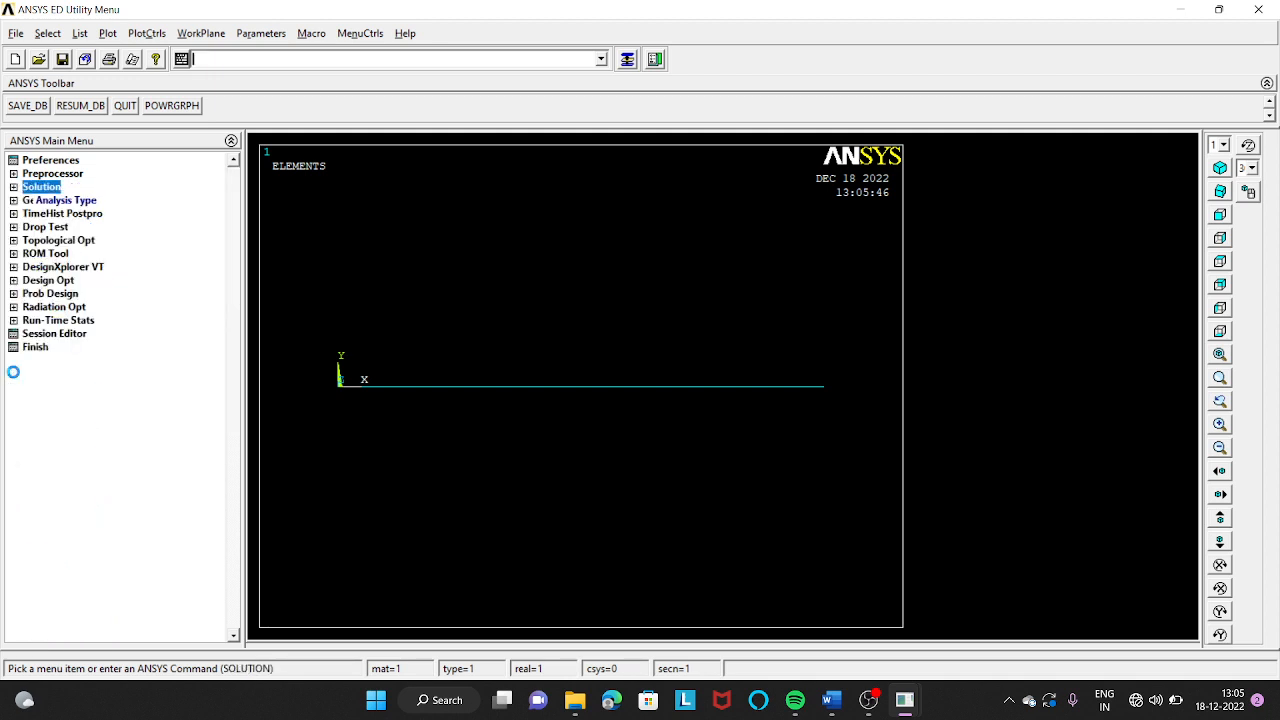
left_click(66, 213)
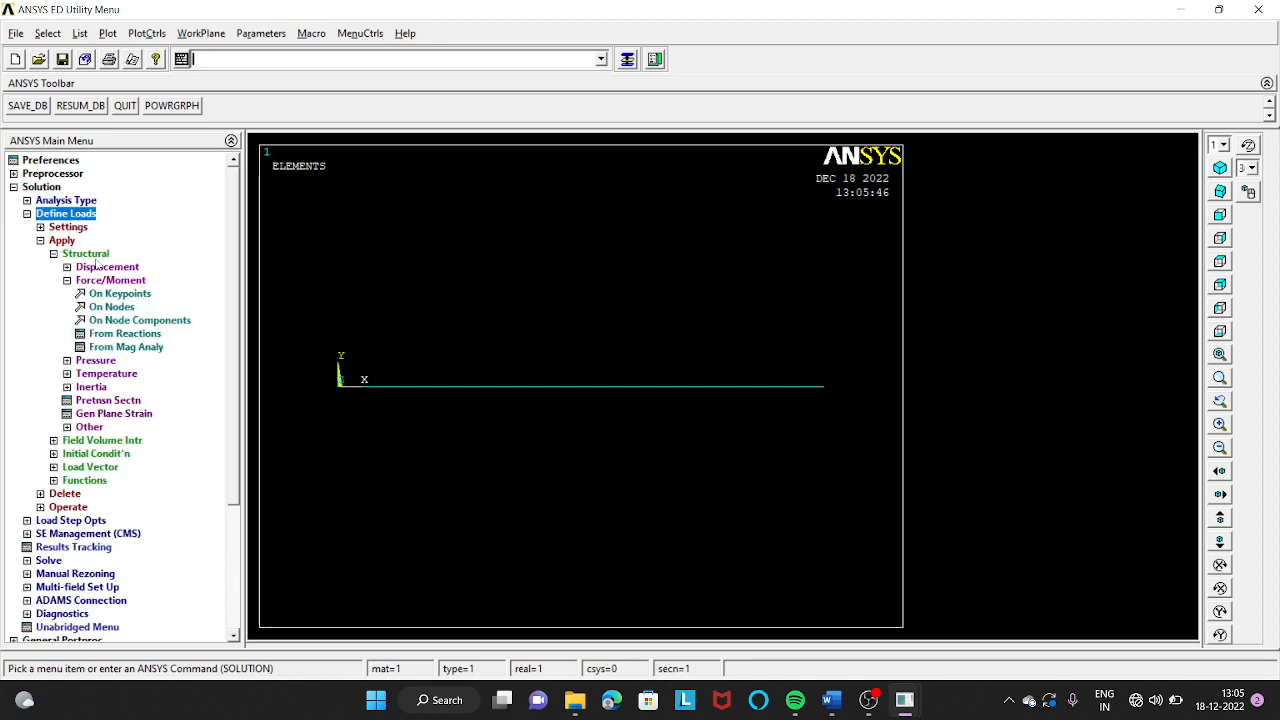
left_click(105, 267)
left_click(118, 306)
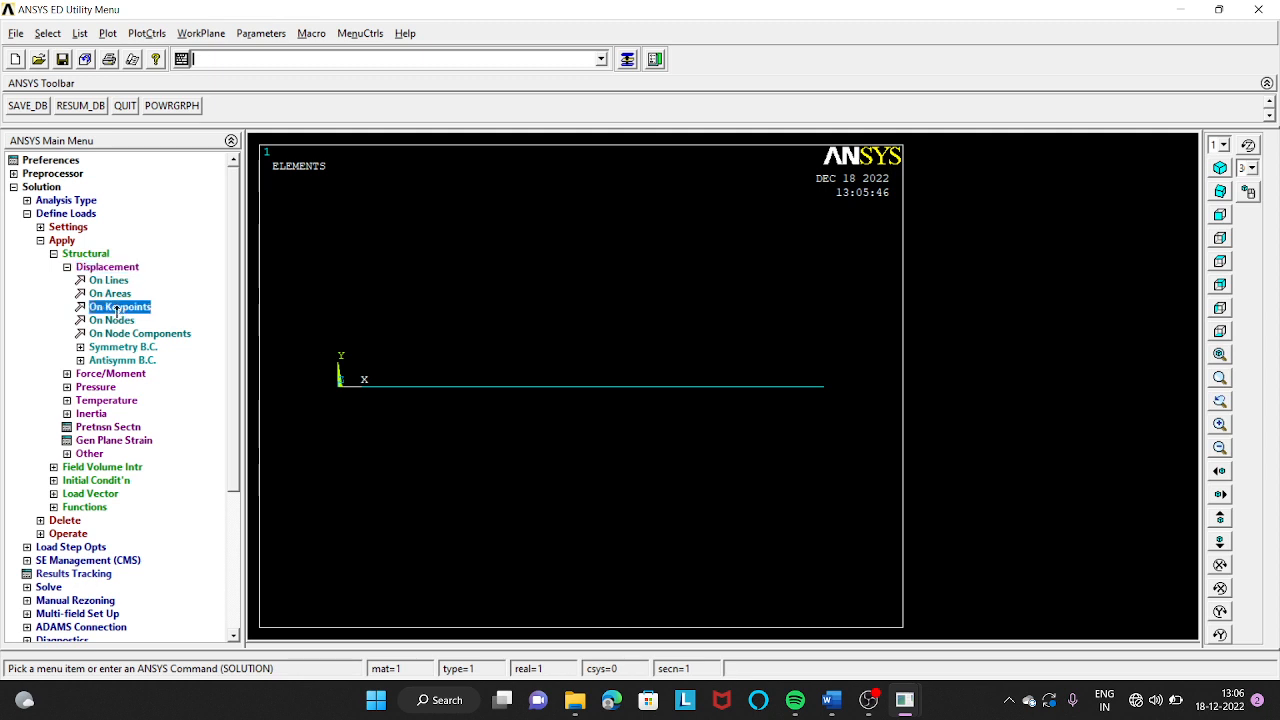
left_click(340, 388)
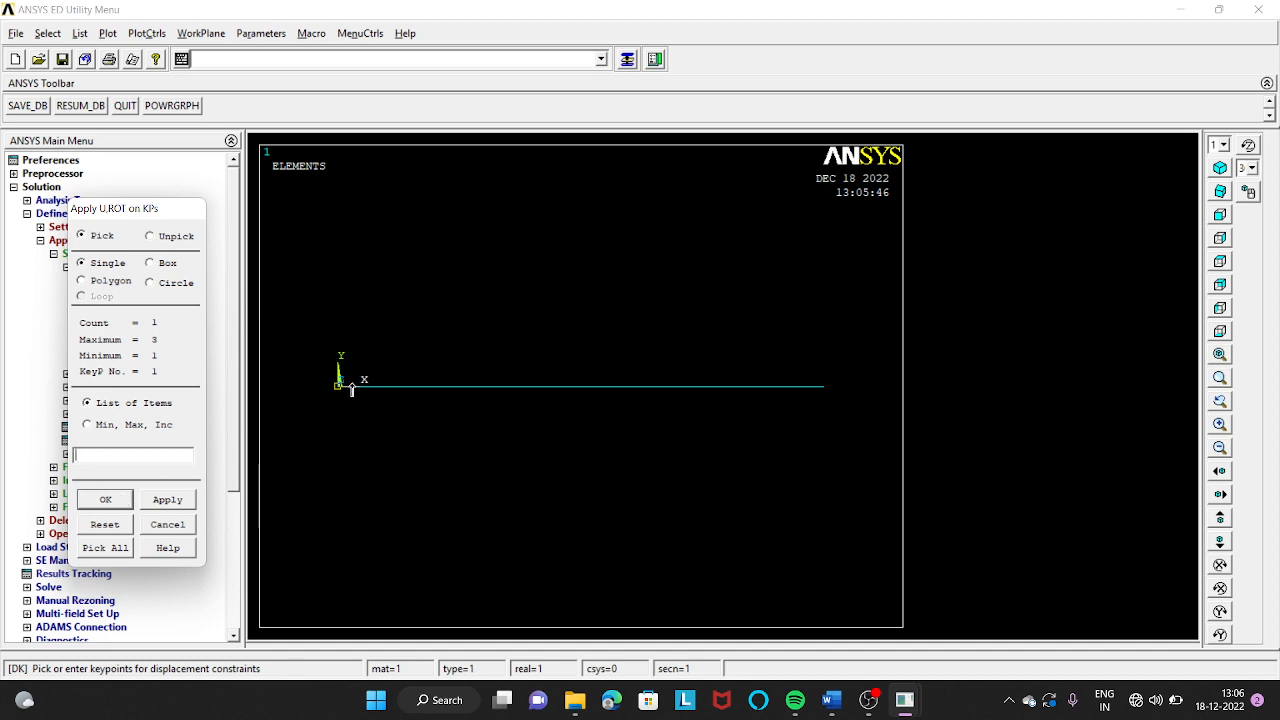
left_click(105, 499)
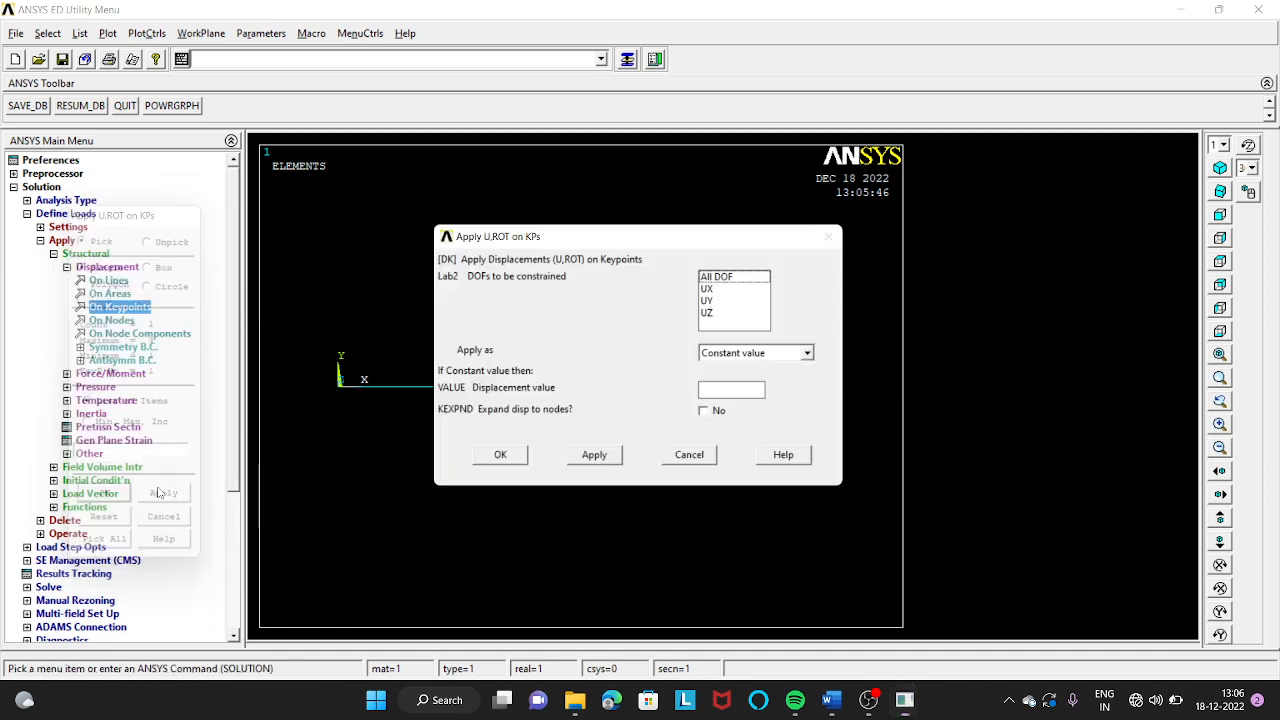
left_click(720, 279)
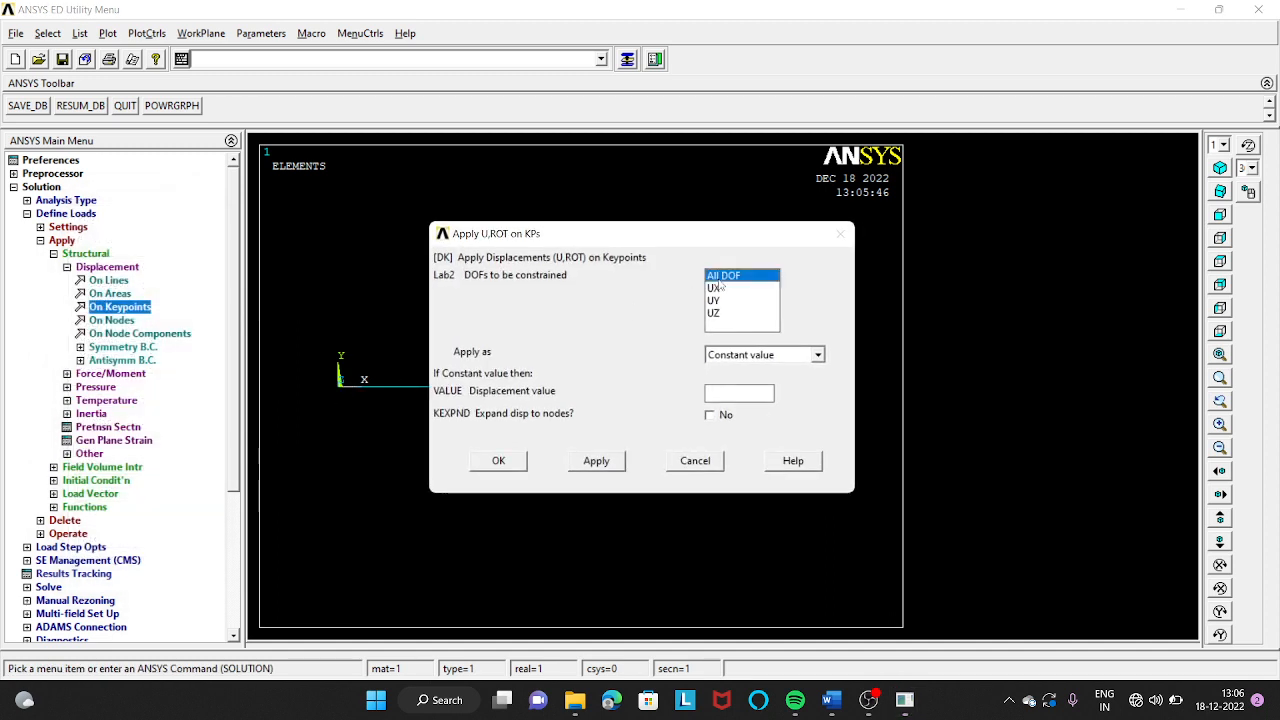
left_click(499, 461)
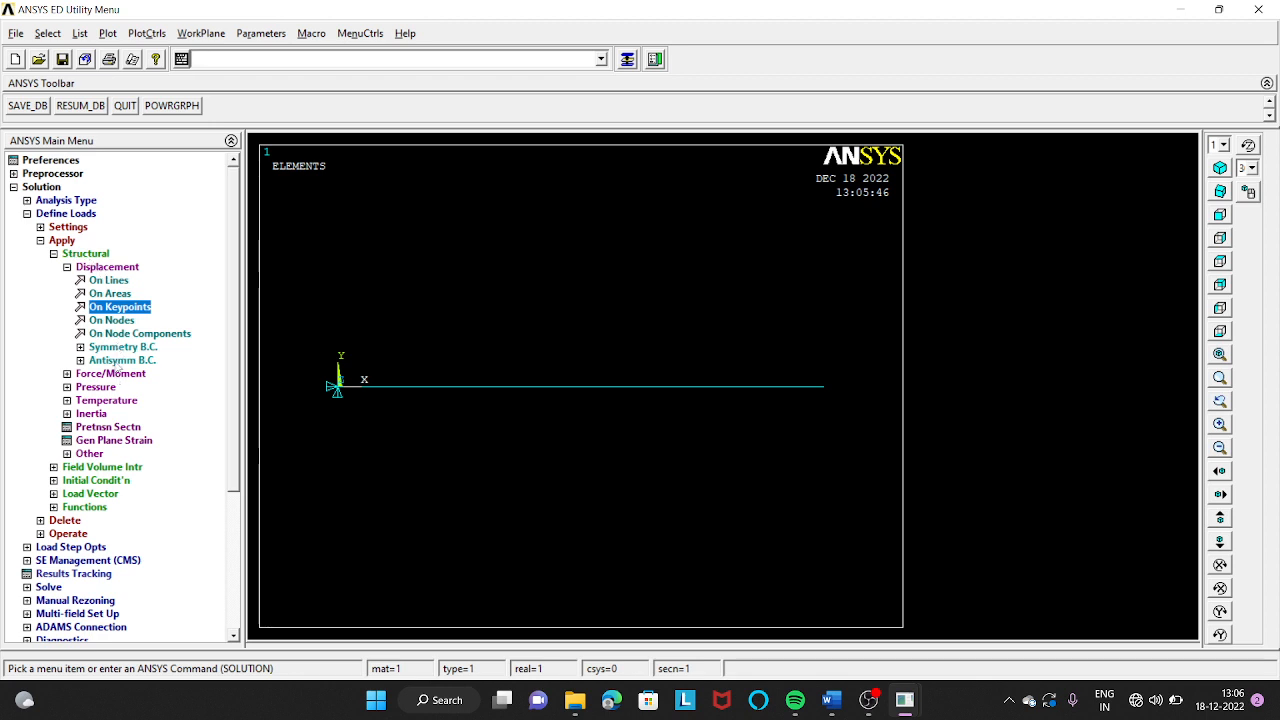
Apply a constant force of 500 in the FX direction on keypoint 3 at the bar's free end.
left_click(116, 374)
left_click(121, 294)
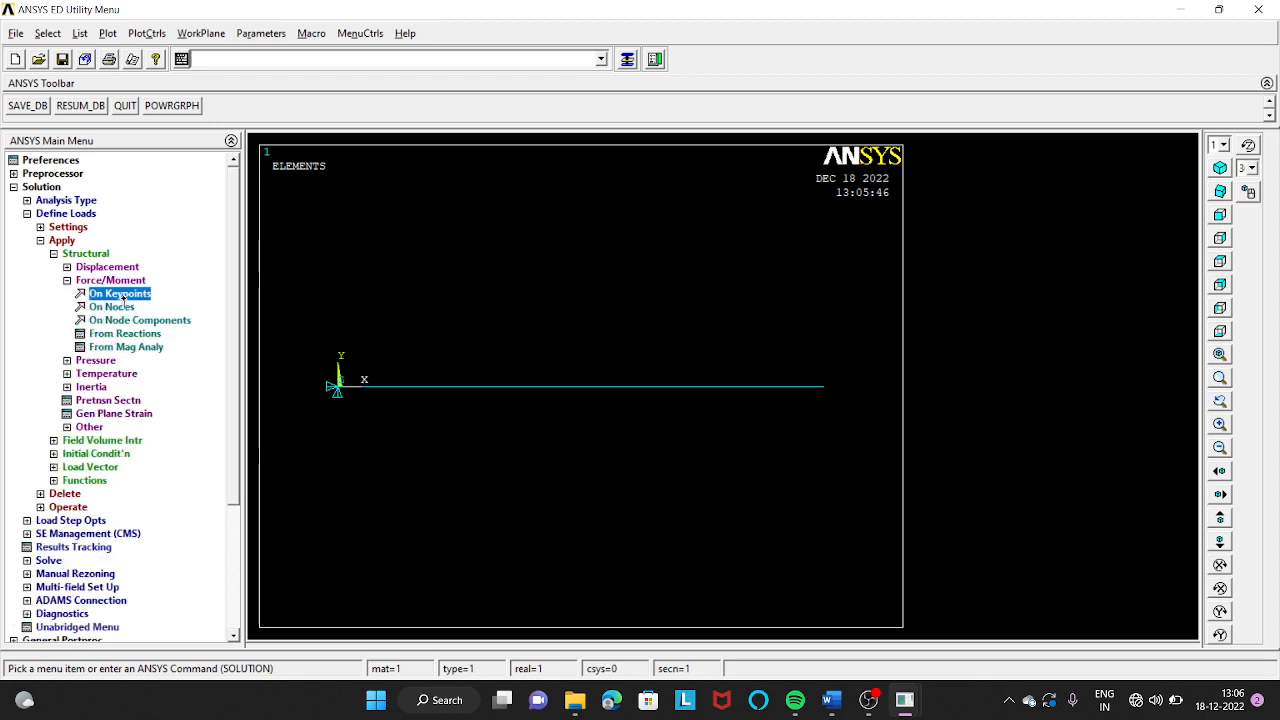
left_click(825, 387)
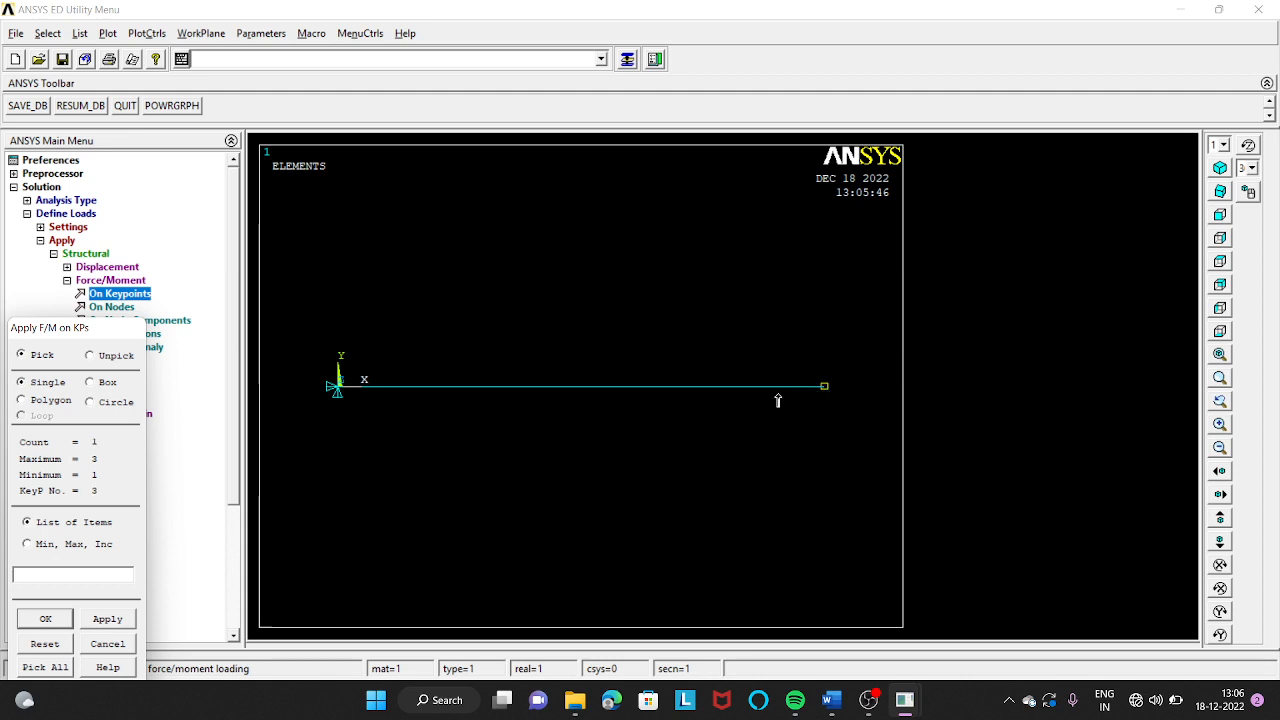
left_click_drag(116, 323, 198, 139)
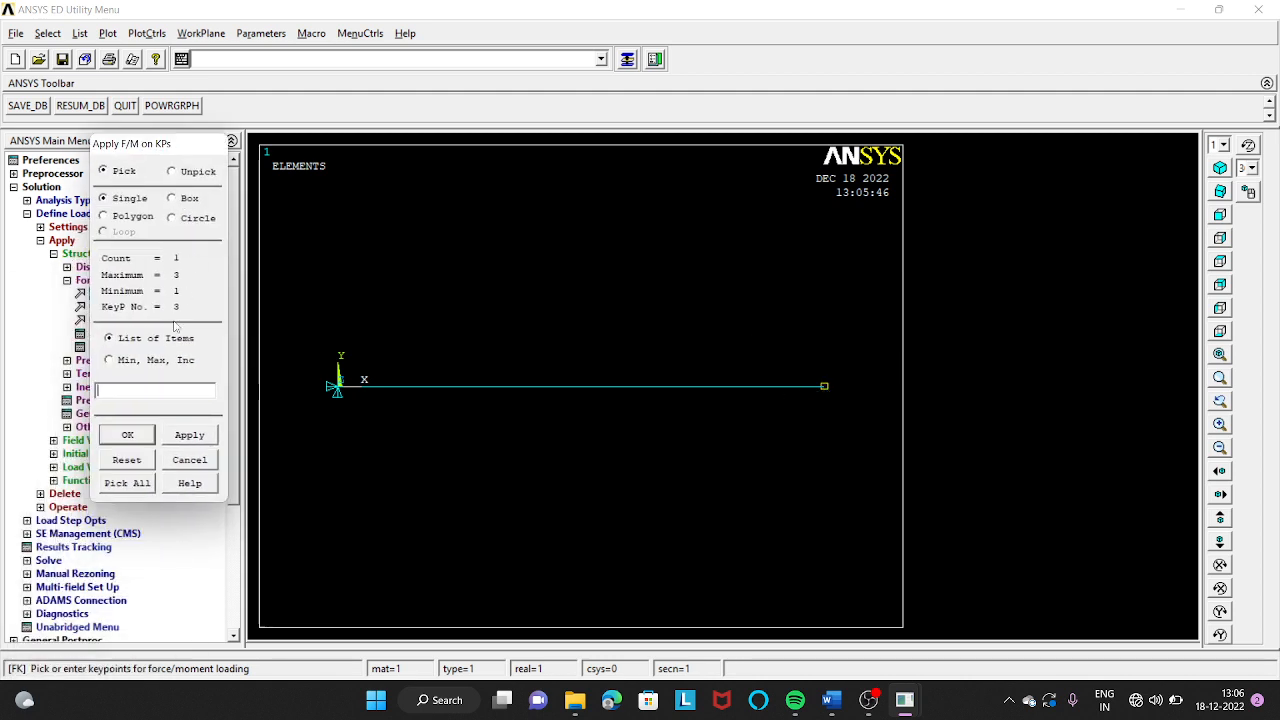
left_click(149, 433)
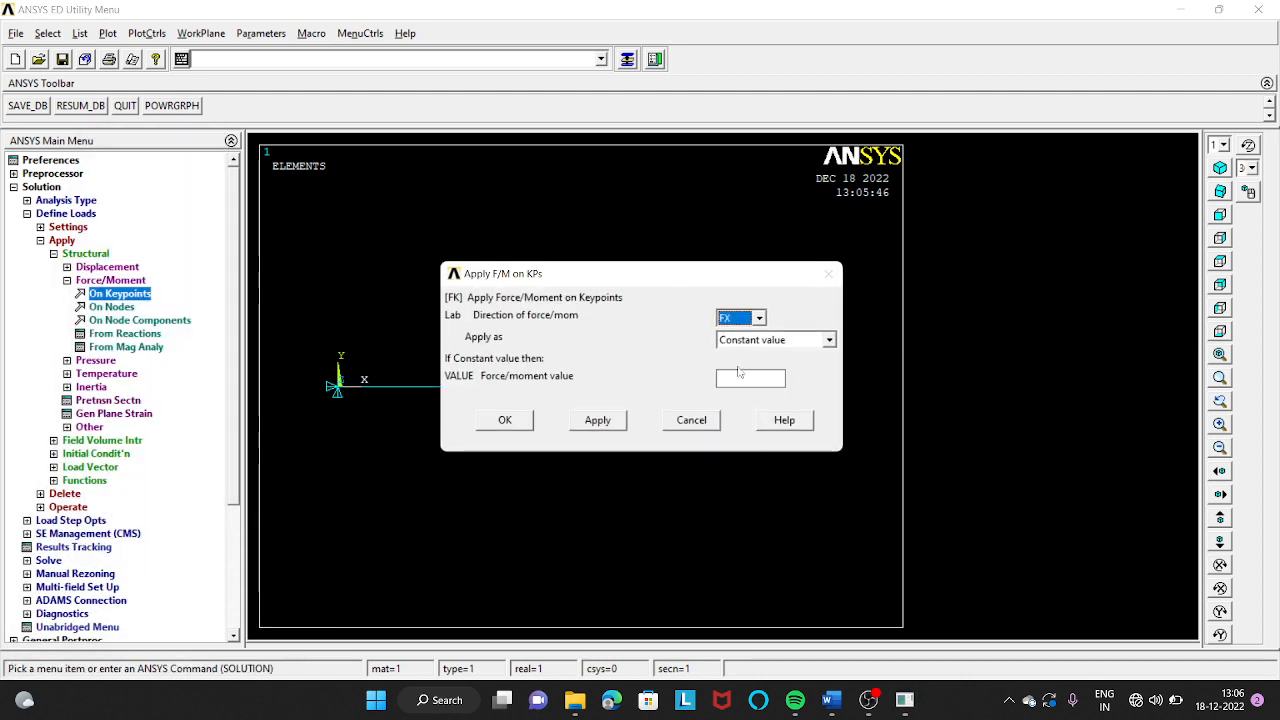
left_click(731, 380)
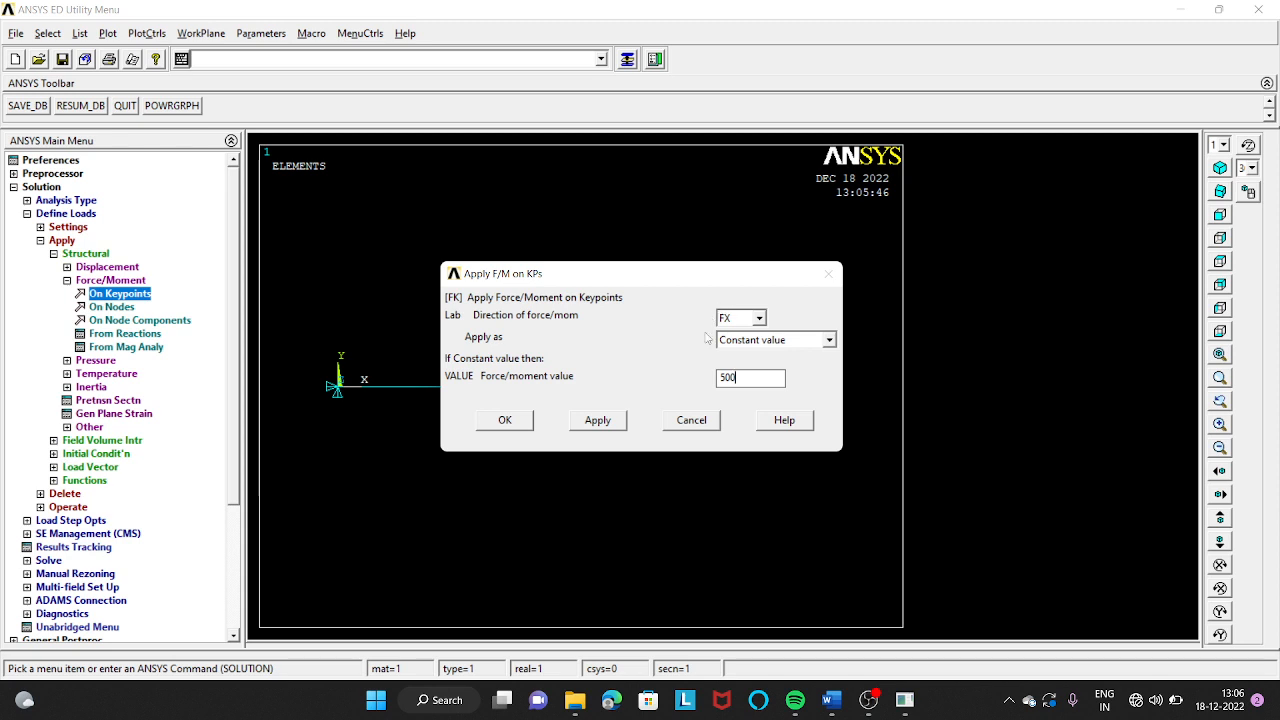
left_click(505, 420)
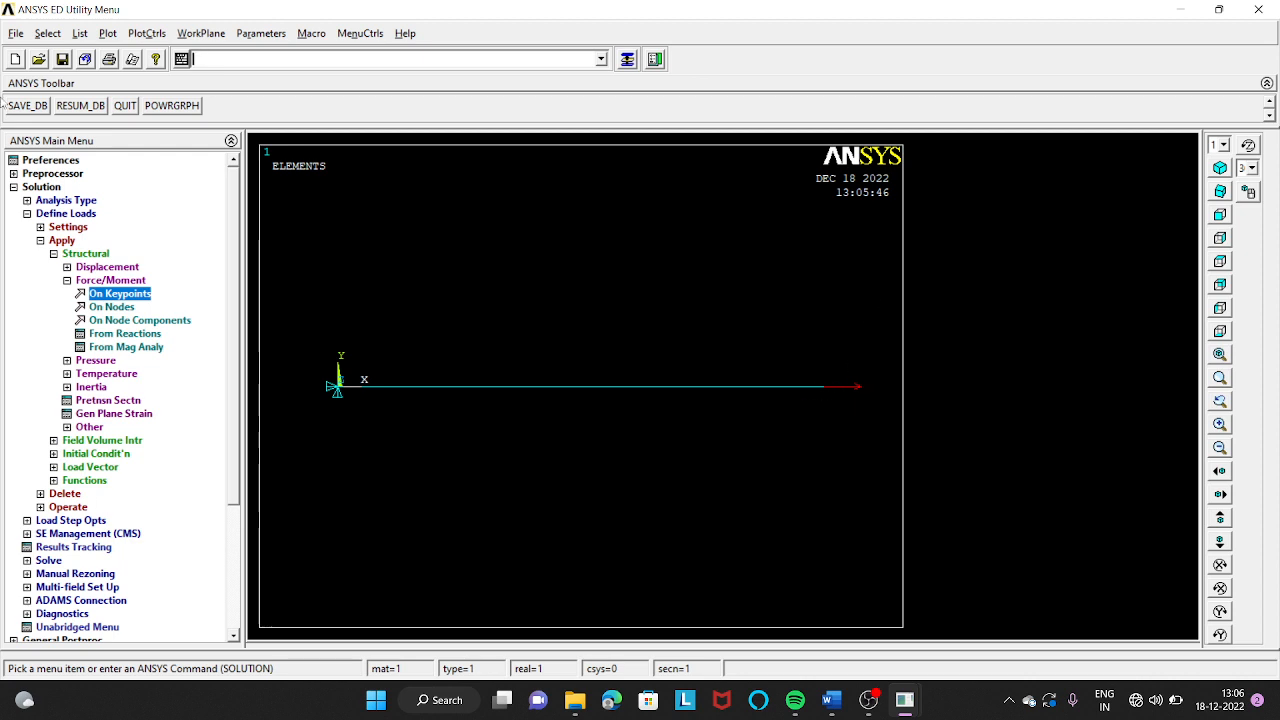
Solve the current load step, dismiss the solution windows, and open the general postprocessor.
left_click(41, 241)
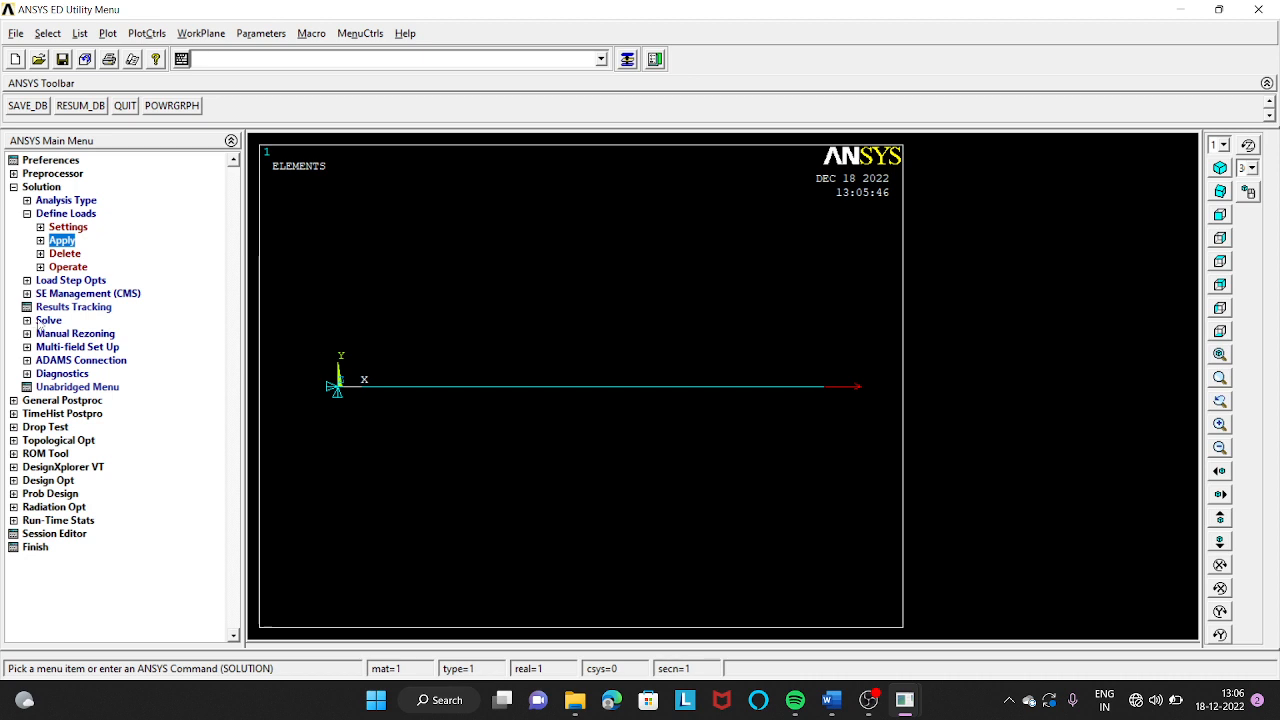
left_click(48, 320)
left_click(73, 280)
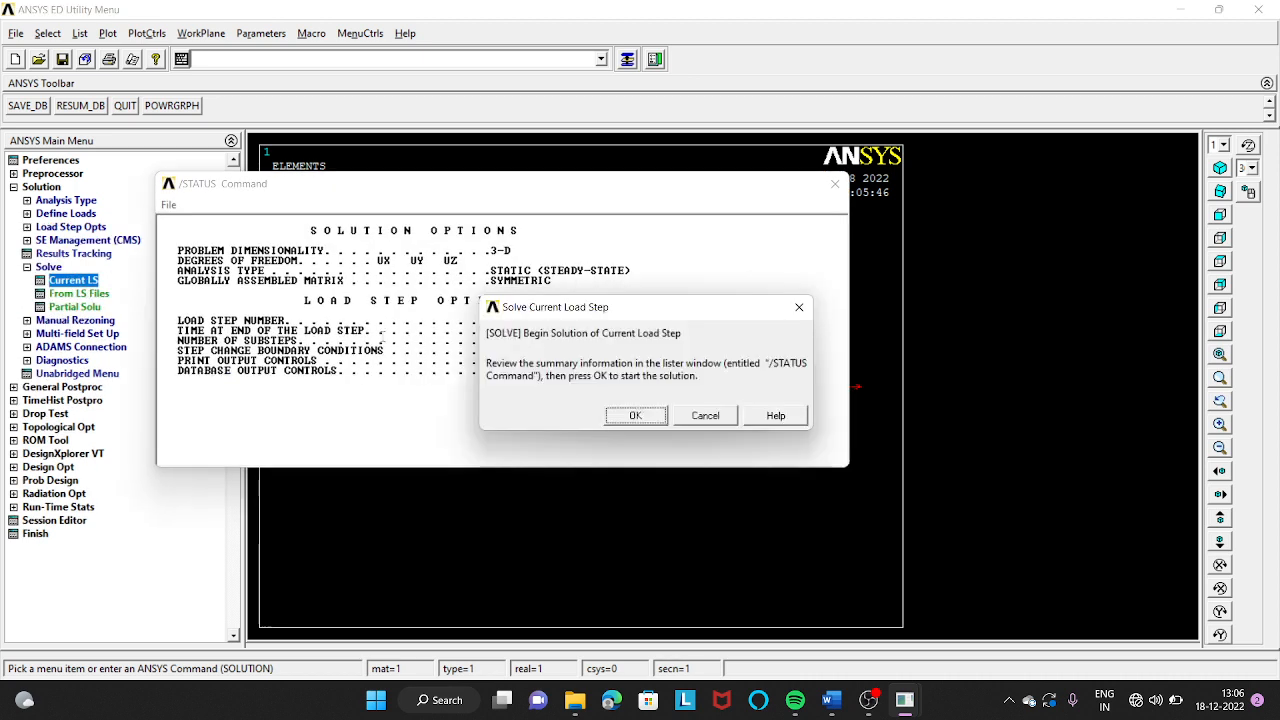
left_click(636, 416)
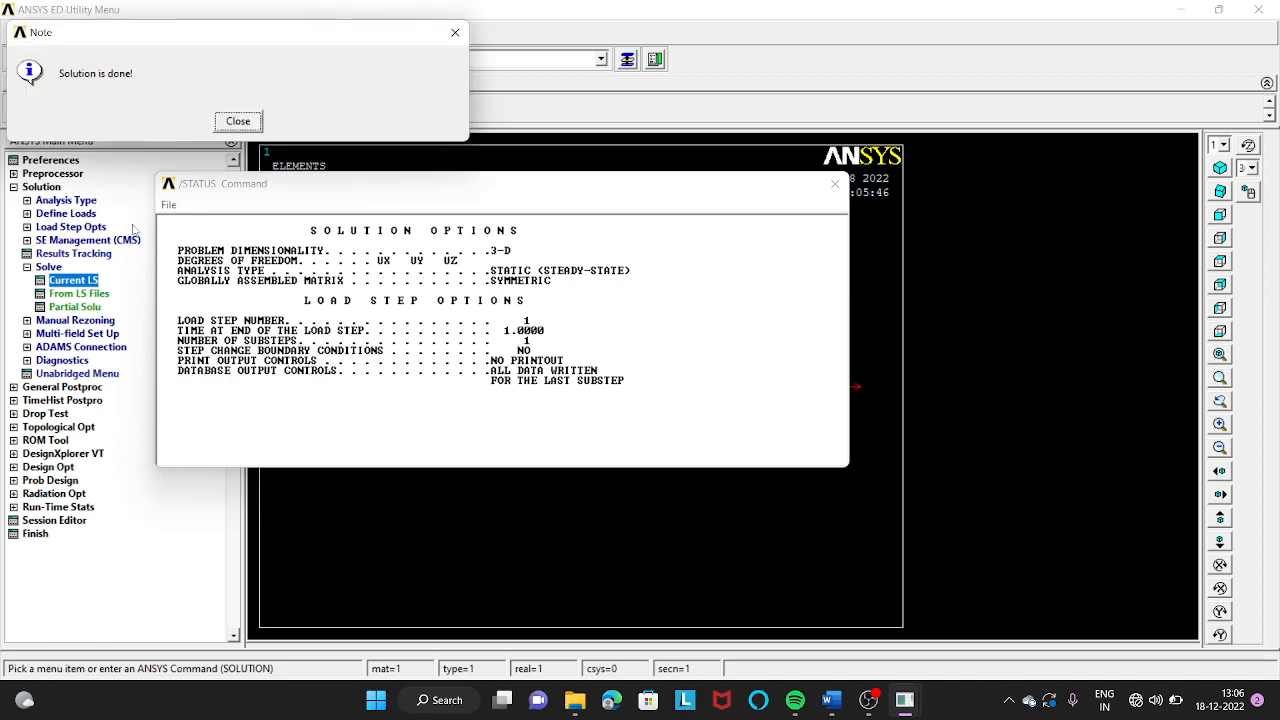
left_click(238, 122)
left_click(835, 183)
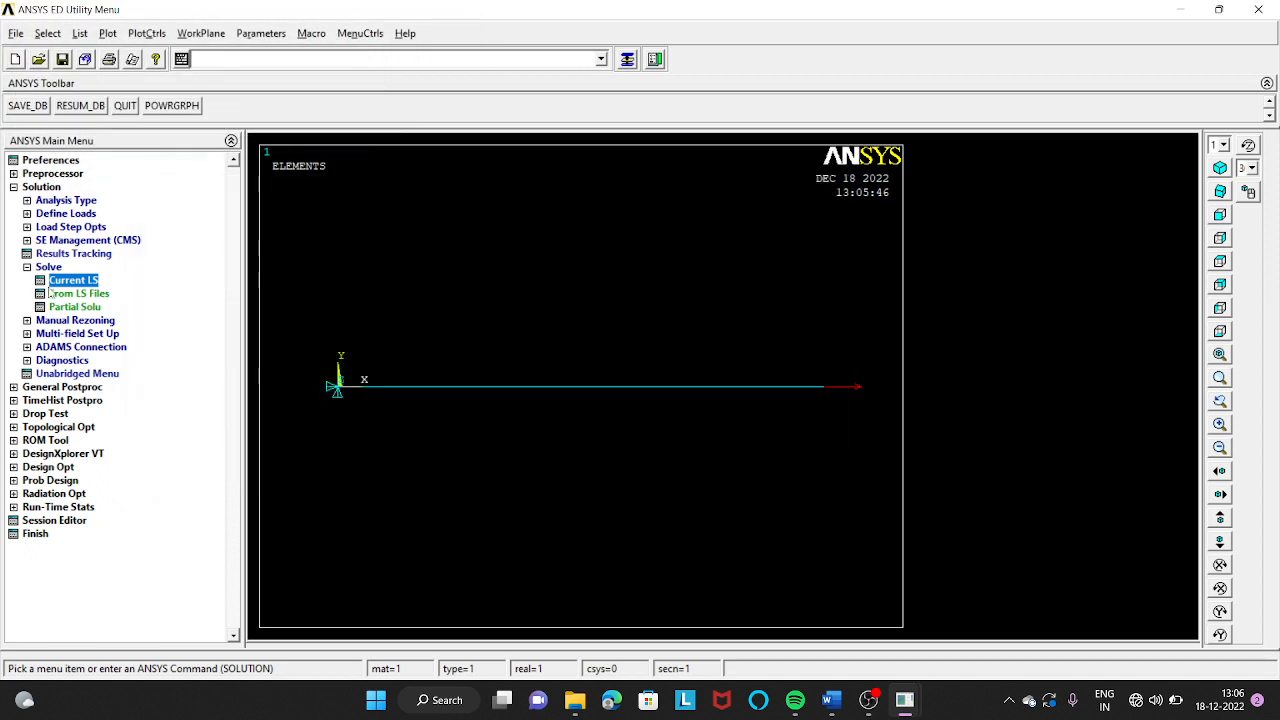
left_click(37, 268)
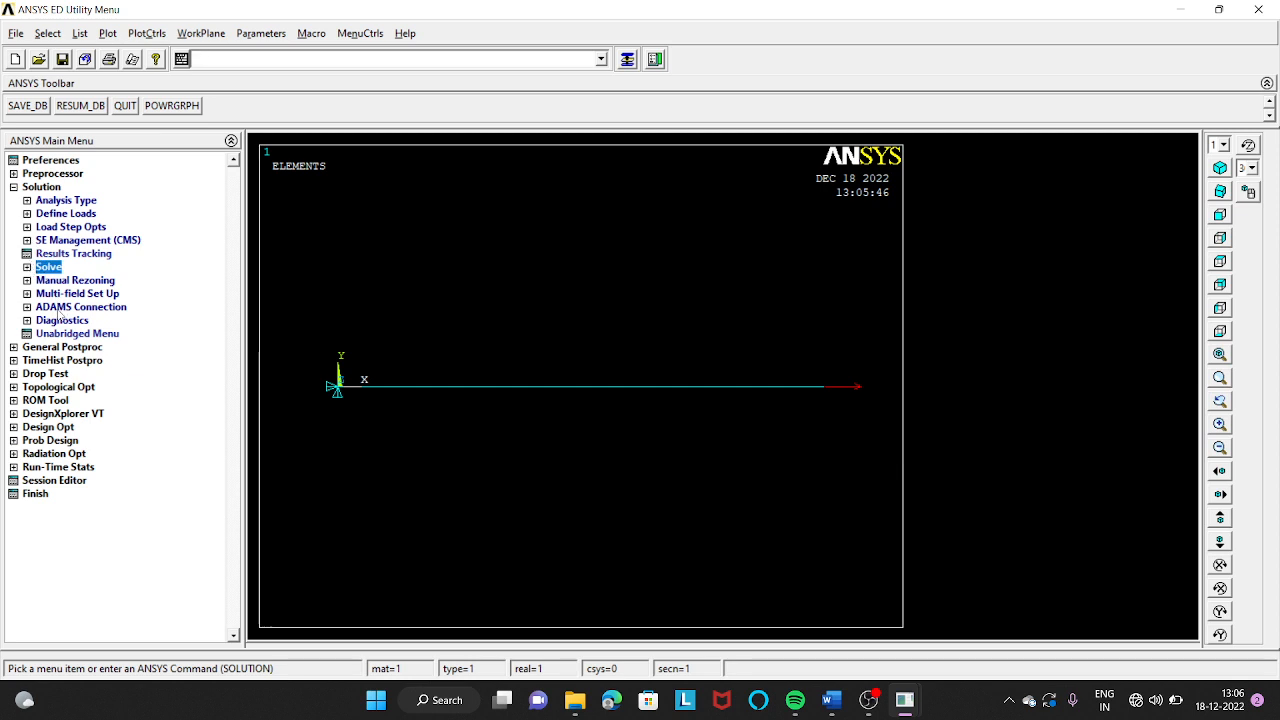
left_click(15, 348)
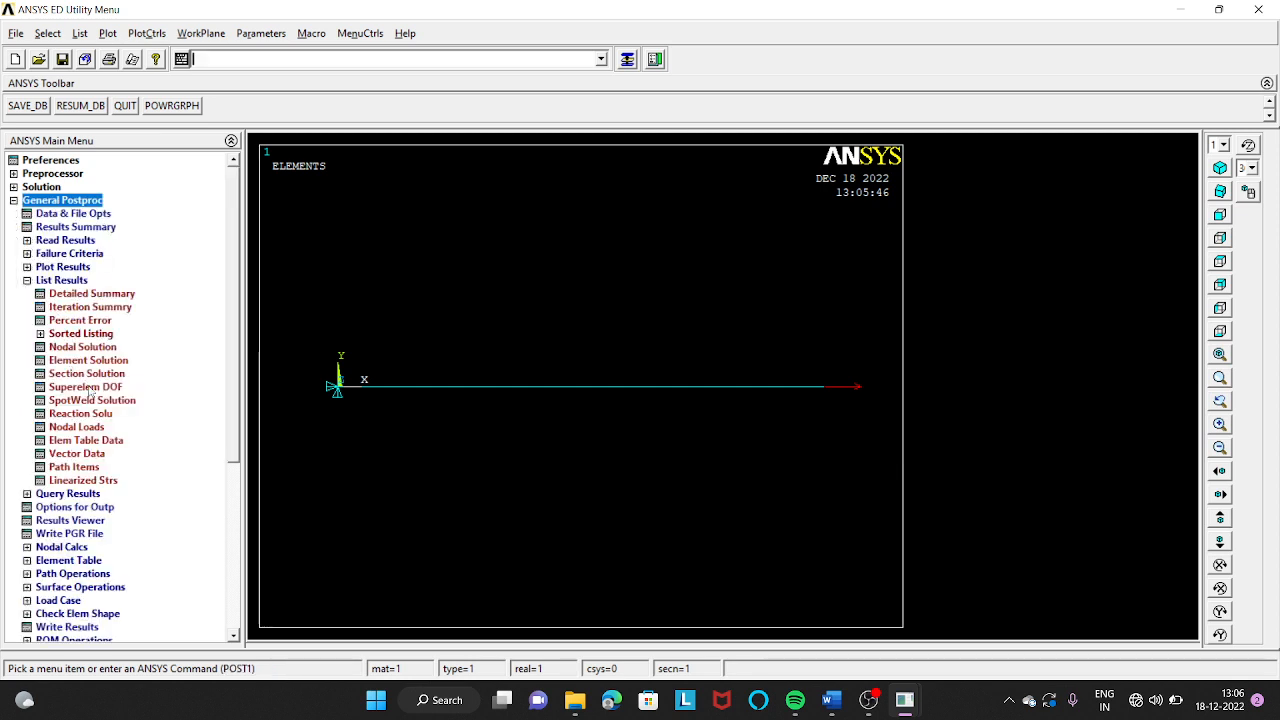
left_click(103, 442)
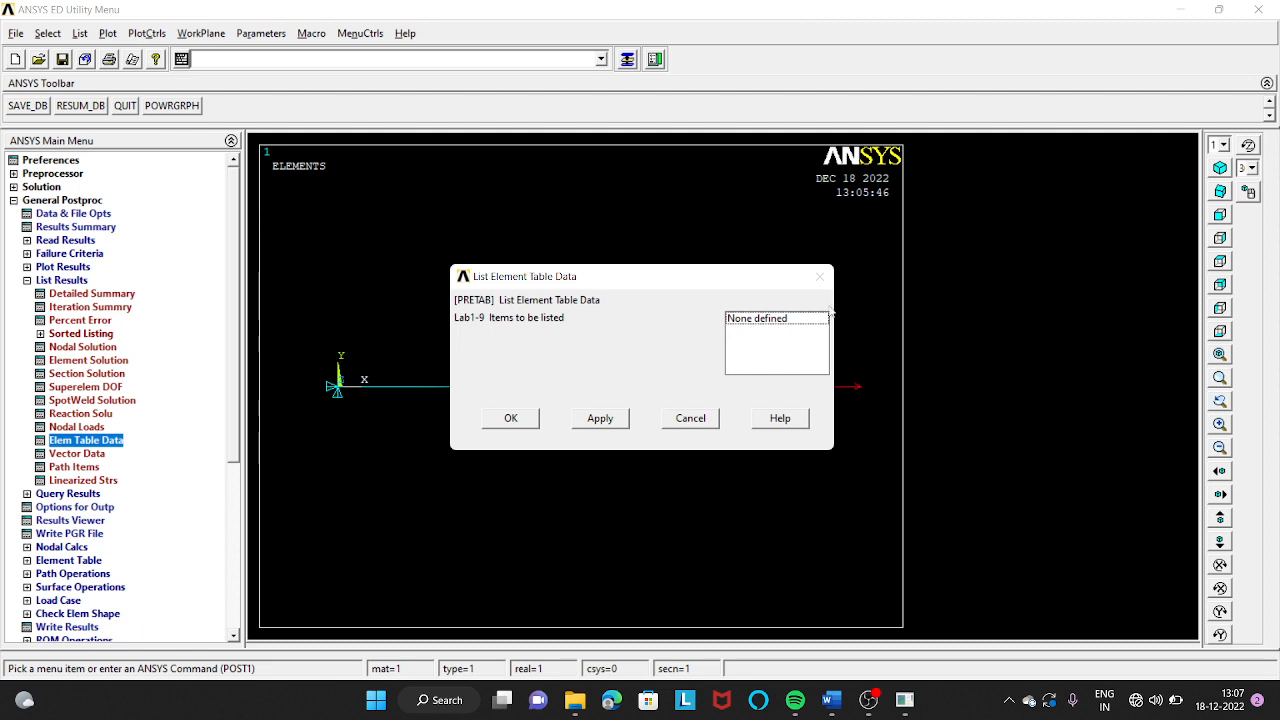
left_click(690, 418)
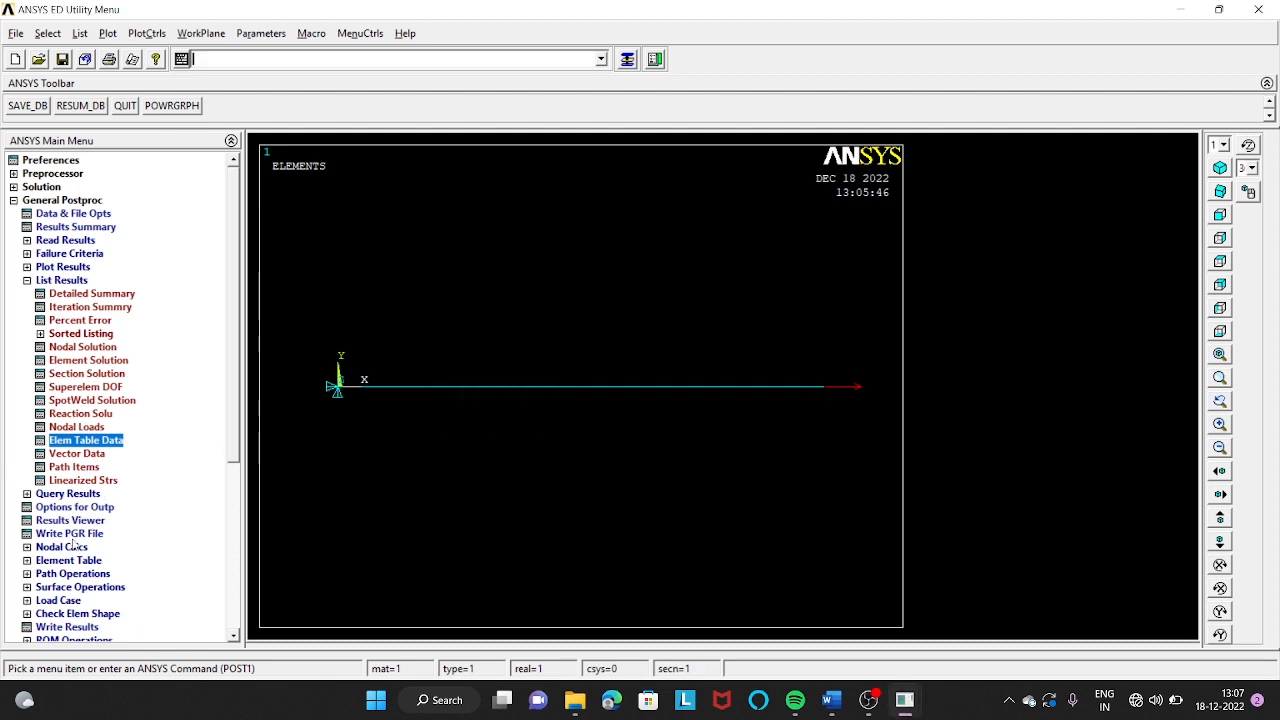
left_click(30, 283)
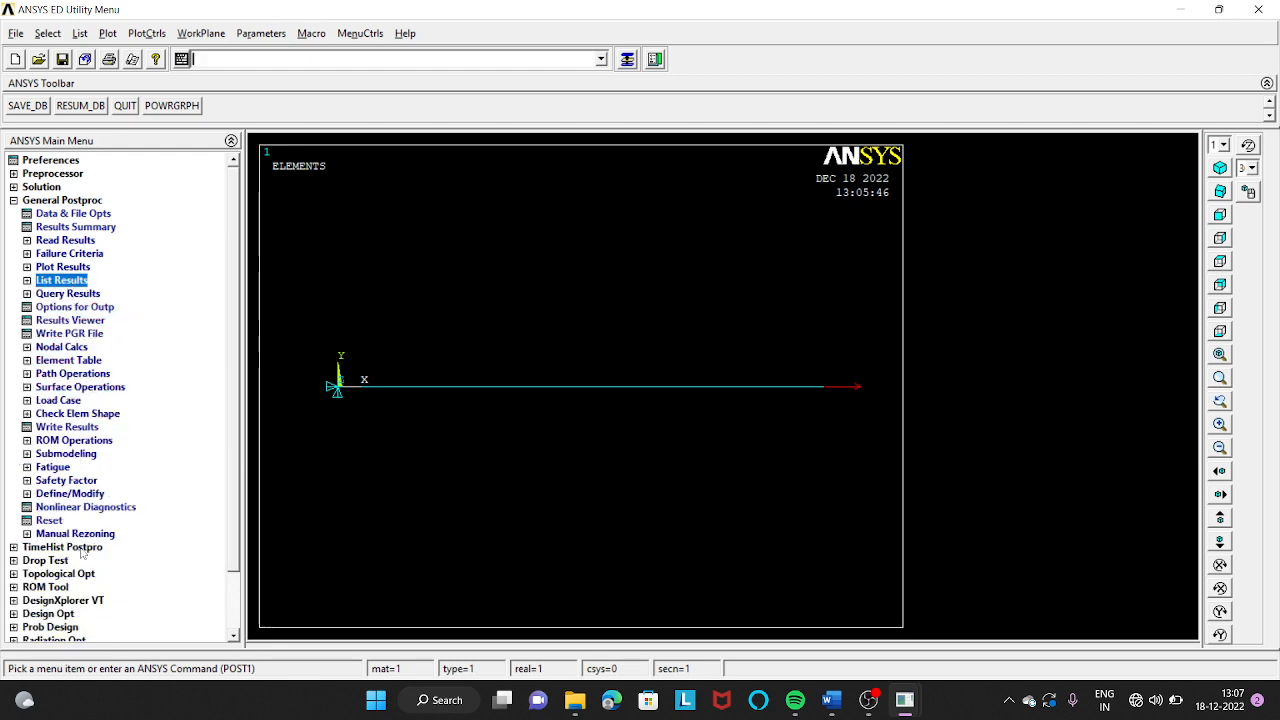
Define an element table item by sequence number with LS,1 as the results data and no user label.
left_click(72, 361)
left_click(79, 375)
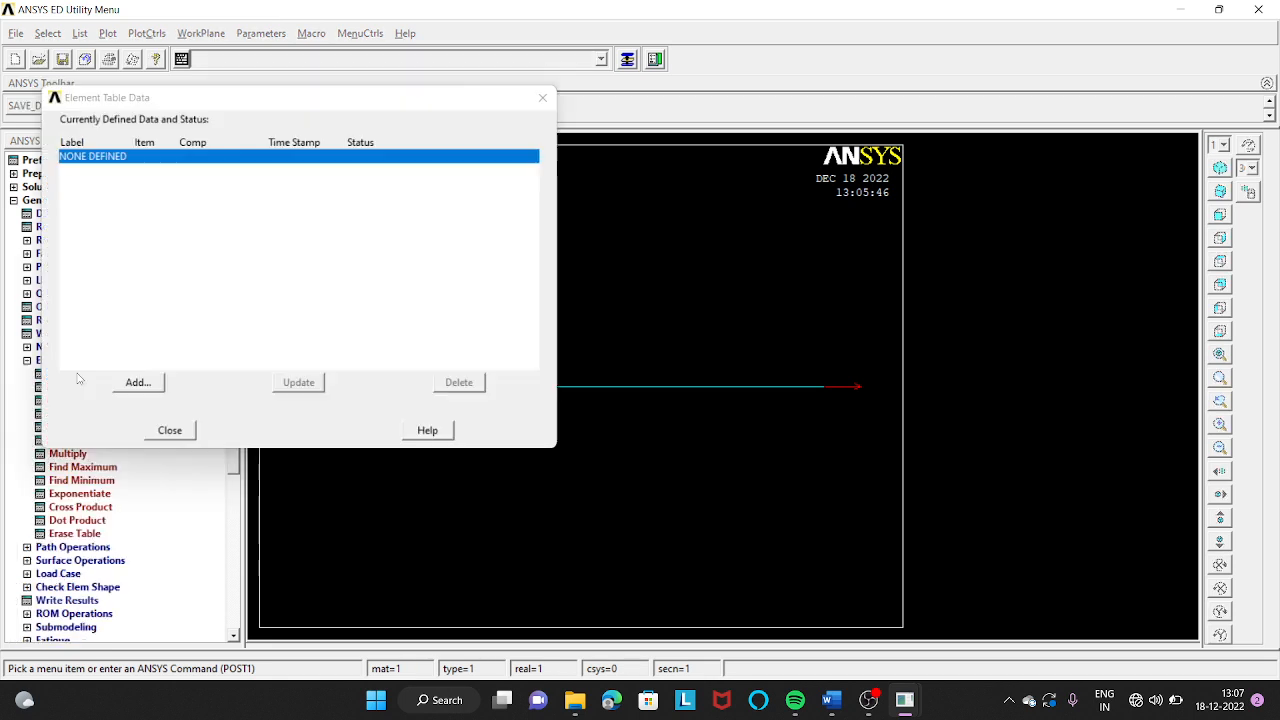
left_click(136, 387)
left_click(737, 345)
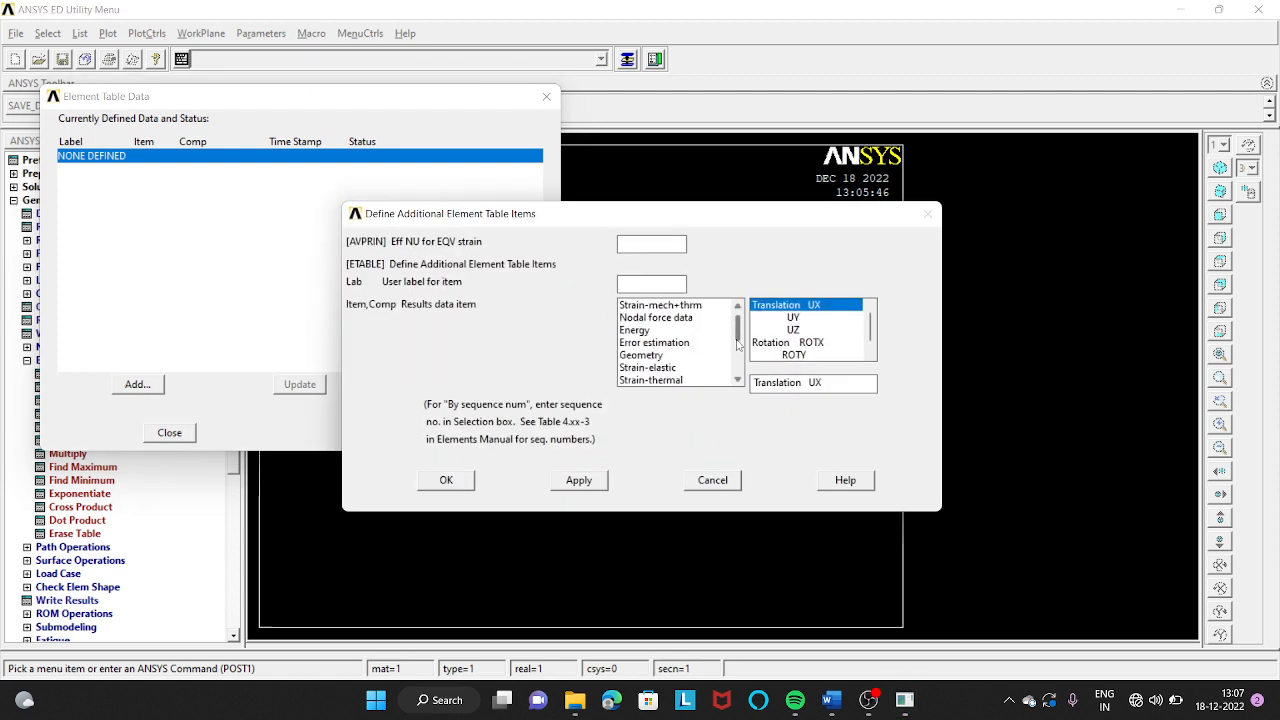
left_click(737, 345)
left_click(674, 381)
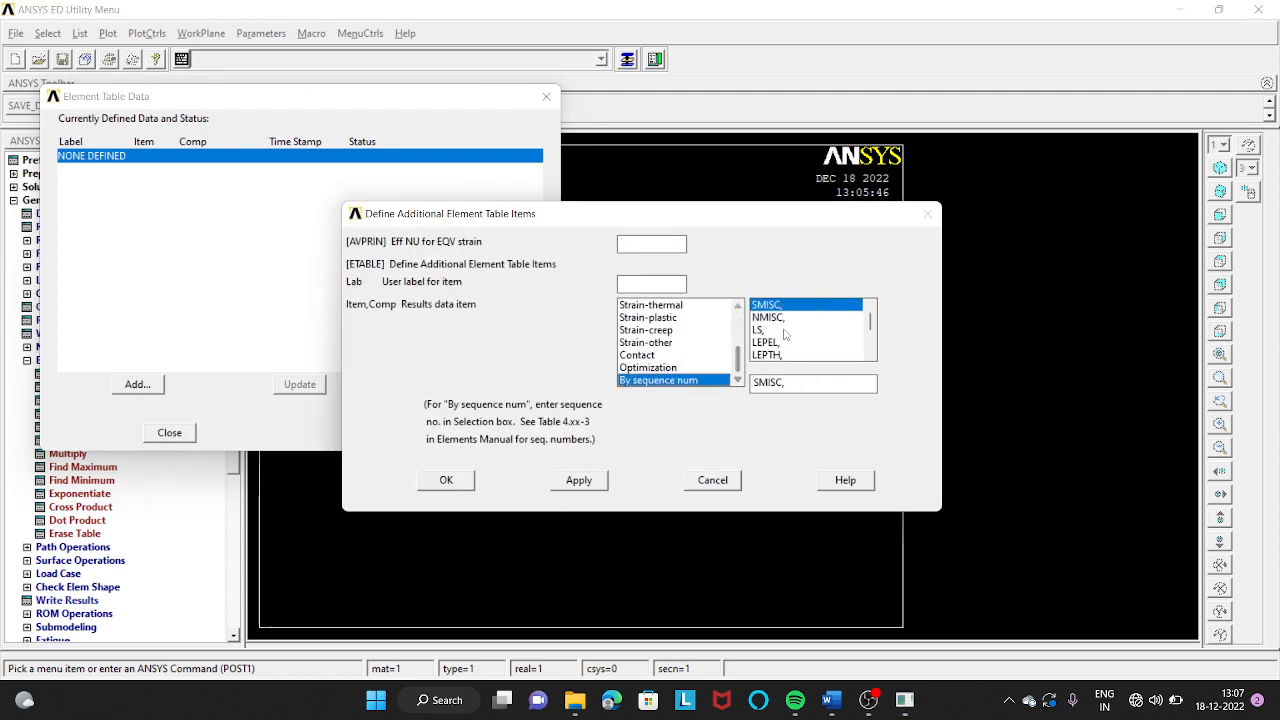
left_click(786, 335)
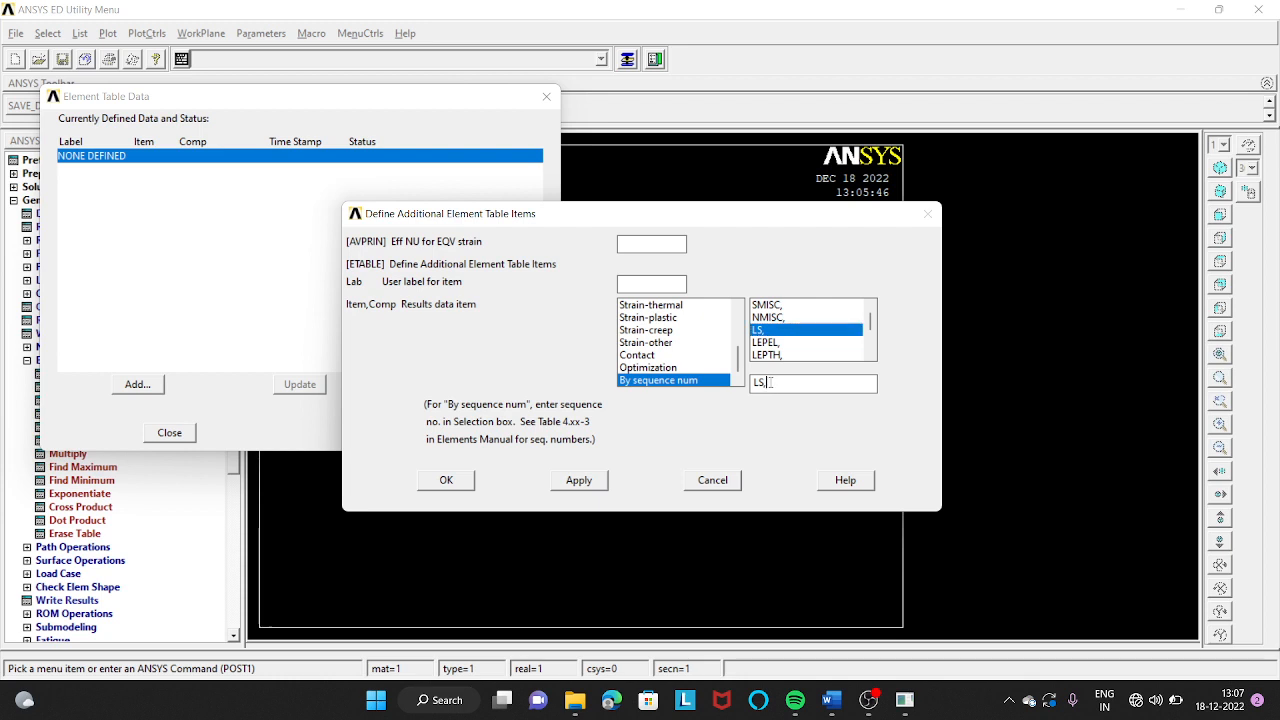
type("1")
left_click(440, 482)
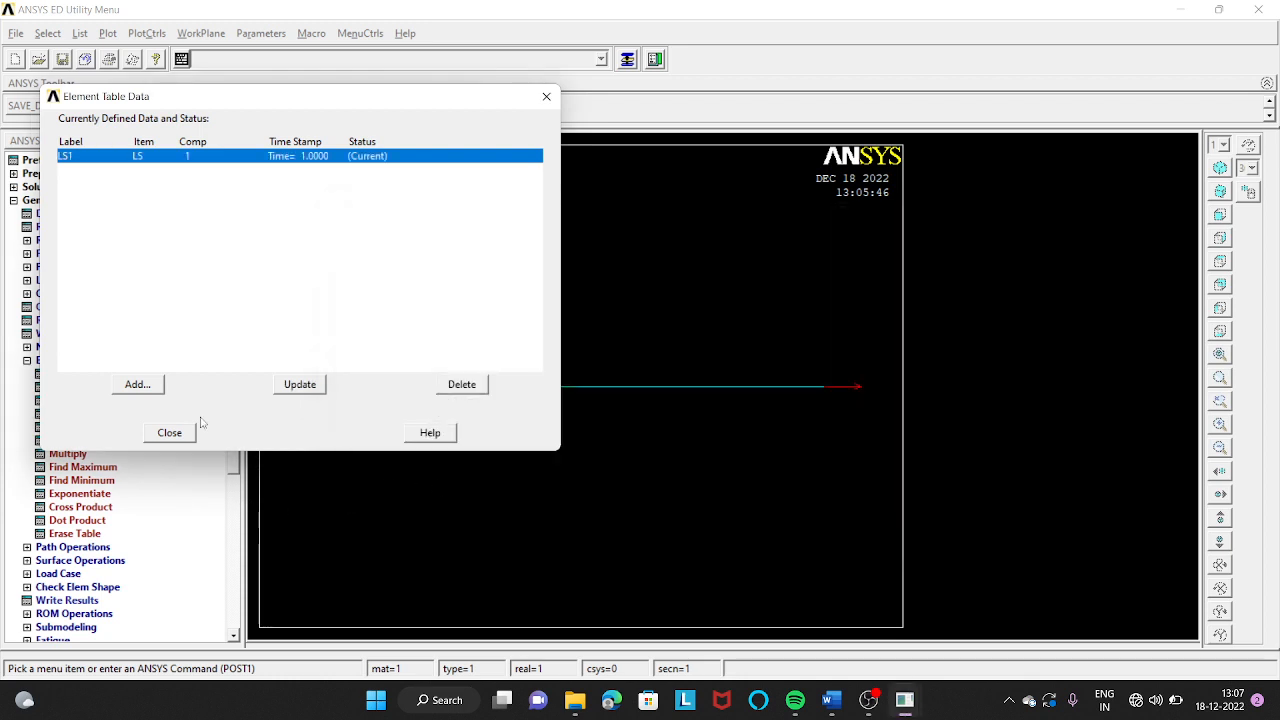
left_click(170, 433)
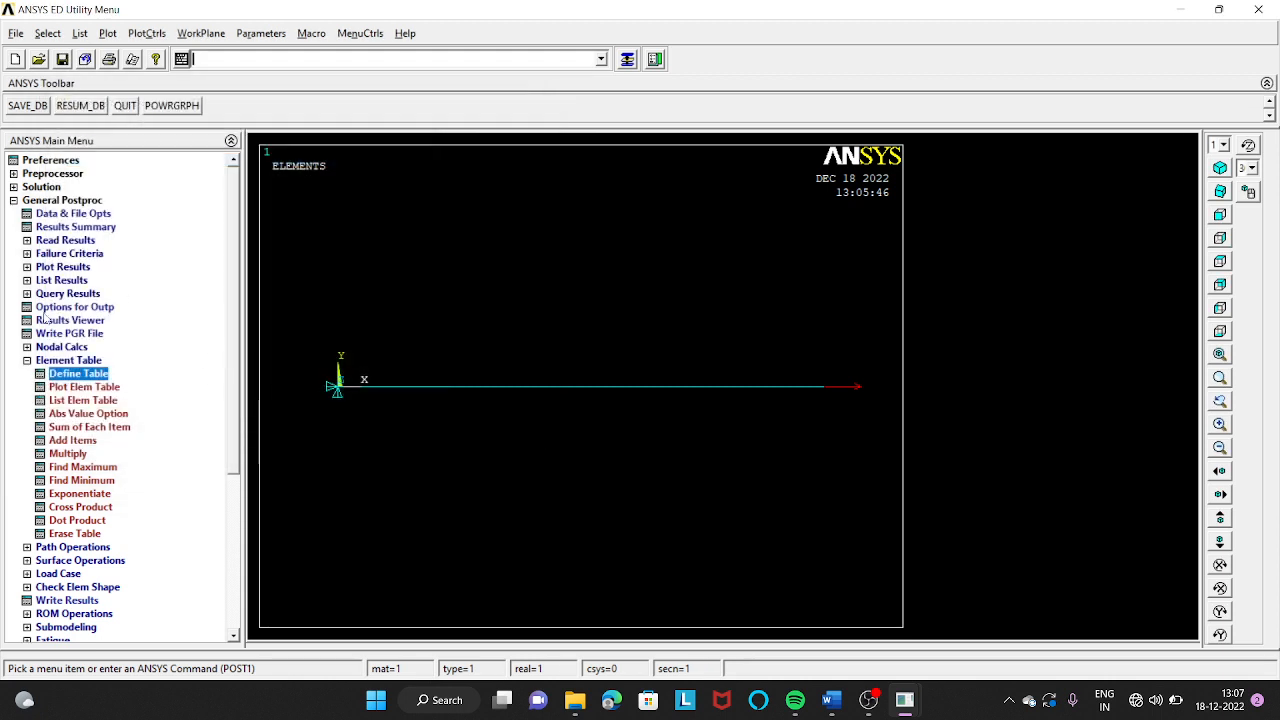
Plot the bar's deformed shape together with the undeformed shape, using the Def + undeformed option.
left_click(27, 362)
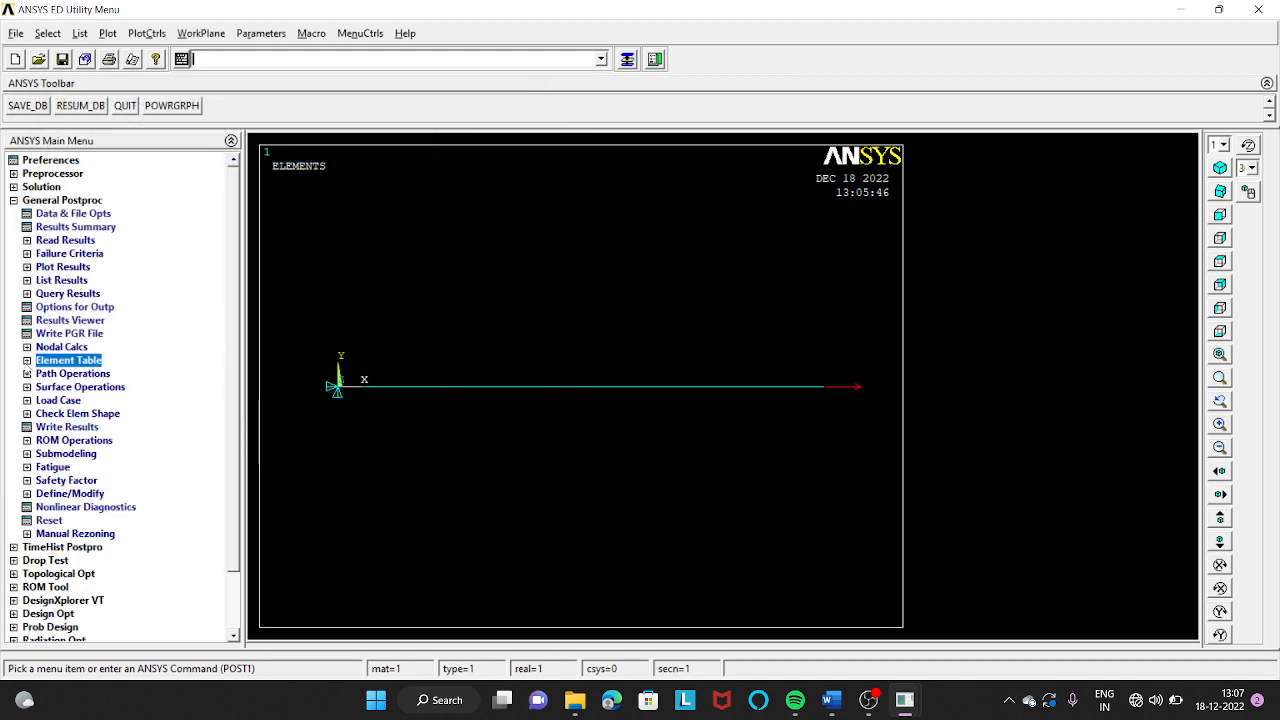
left_click(28, 267)
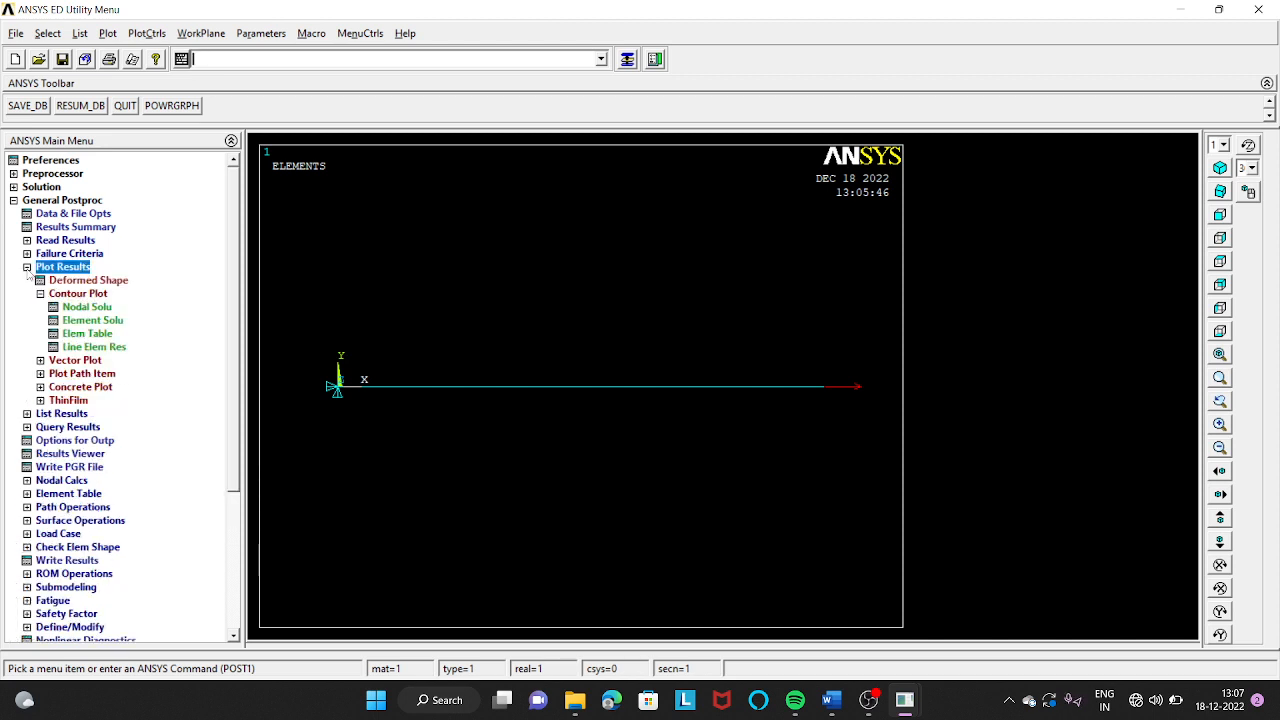
left_click(89, 281)
left_click(781, 352)
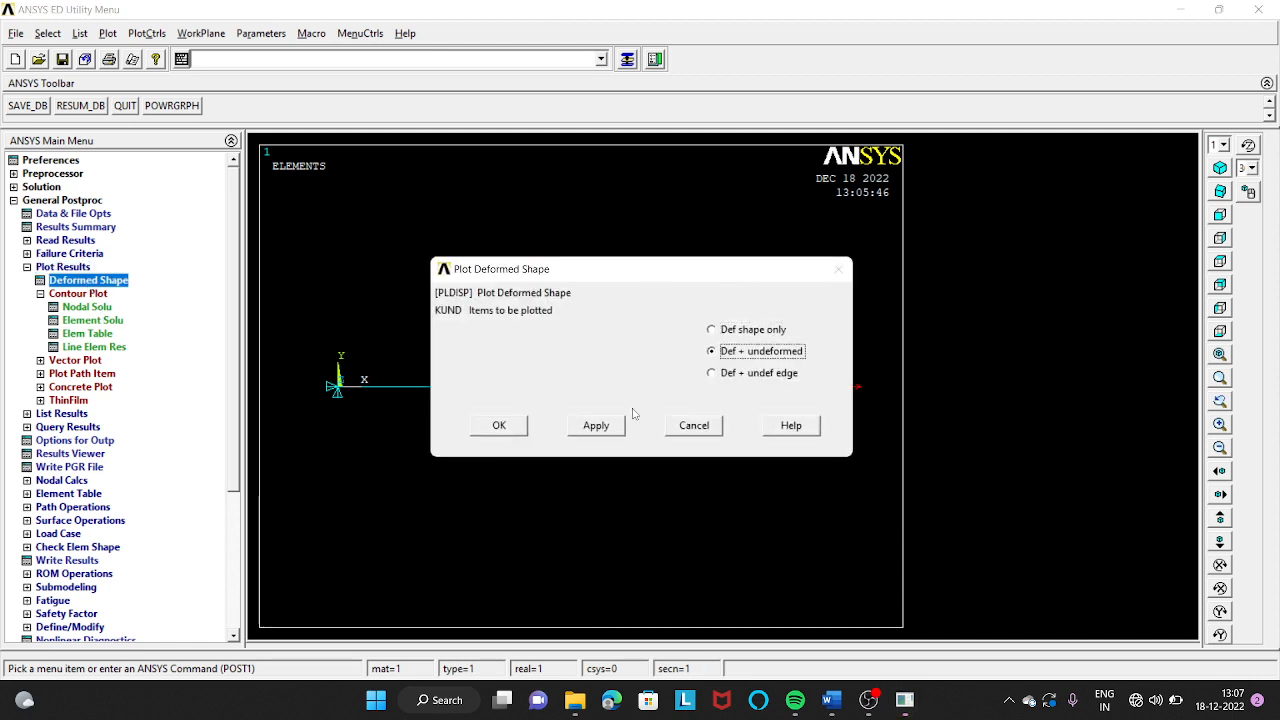
left_click(499, 425)
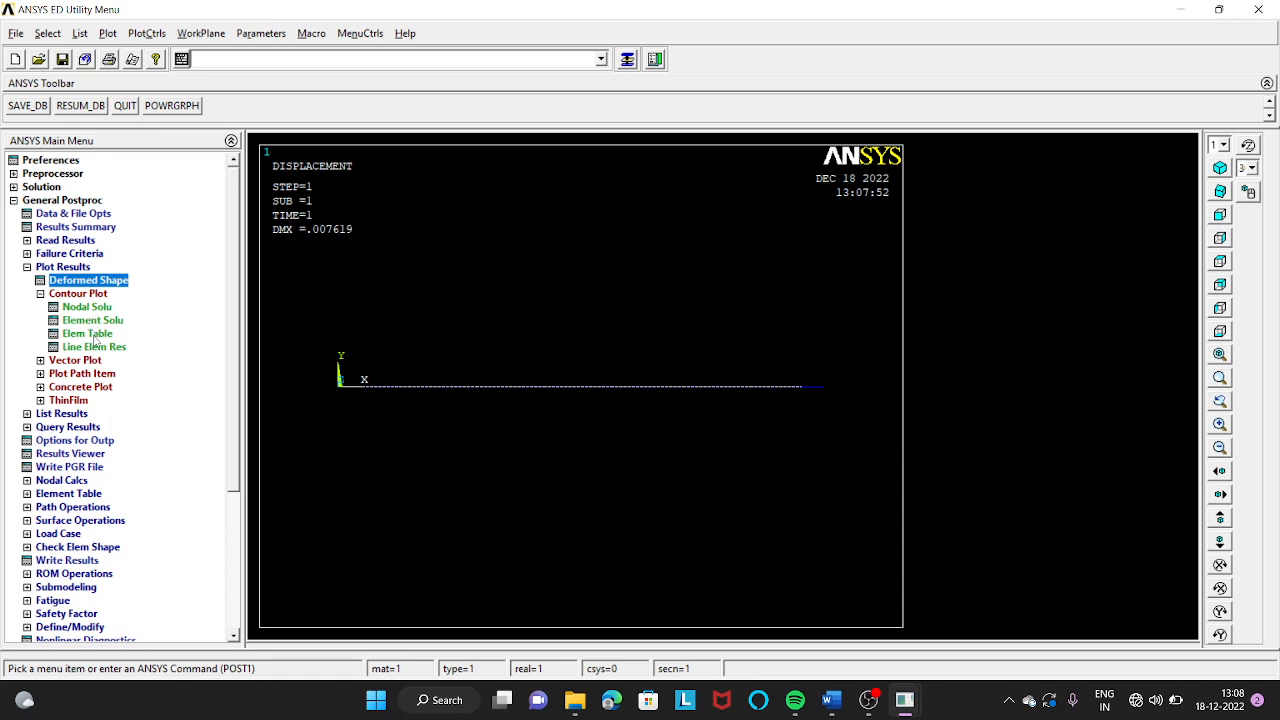
Contour plot the LS1 element table data without nodal averaging, and plot line-element results with LS1 at nodes I and J on the undeformed shape.
left_click(92, 335)
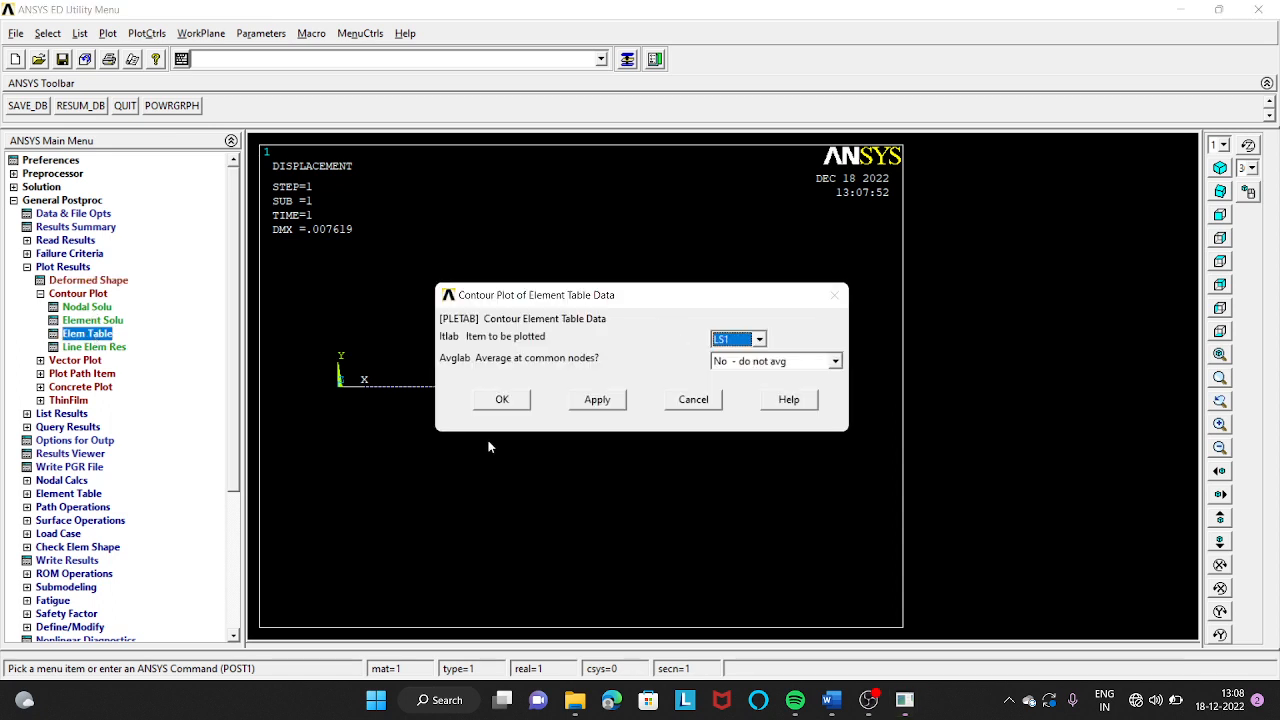
left_click(502, 399)
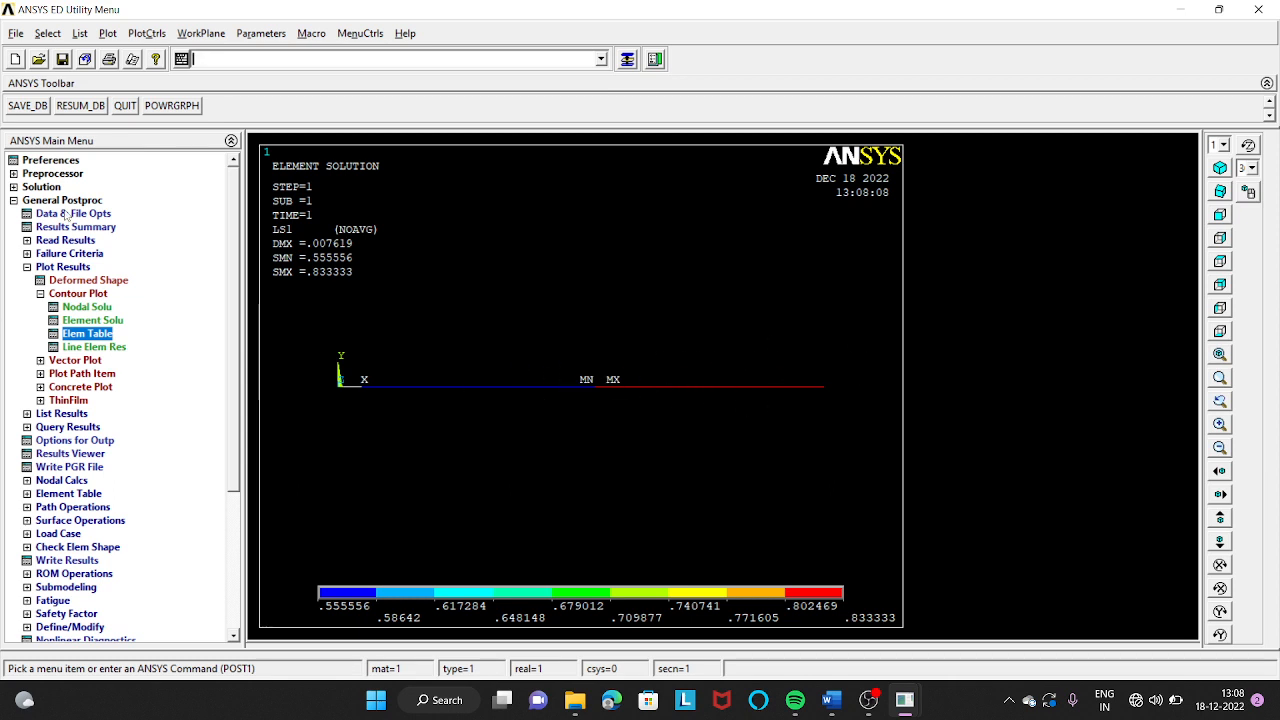
left_click(88, 348)
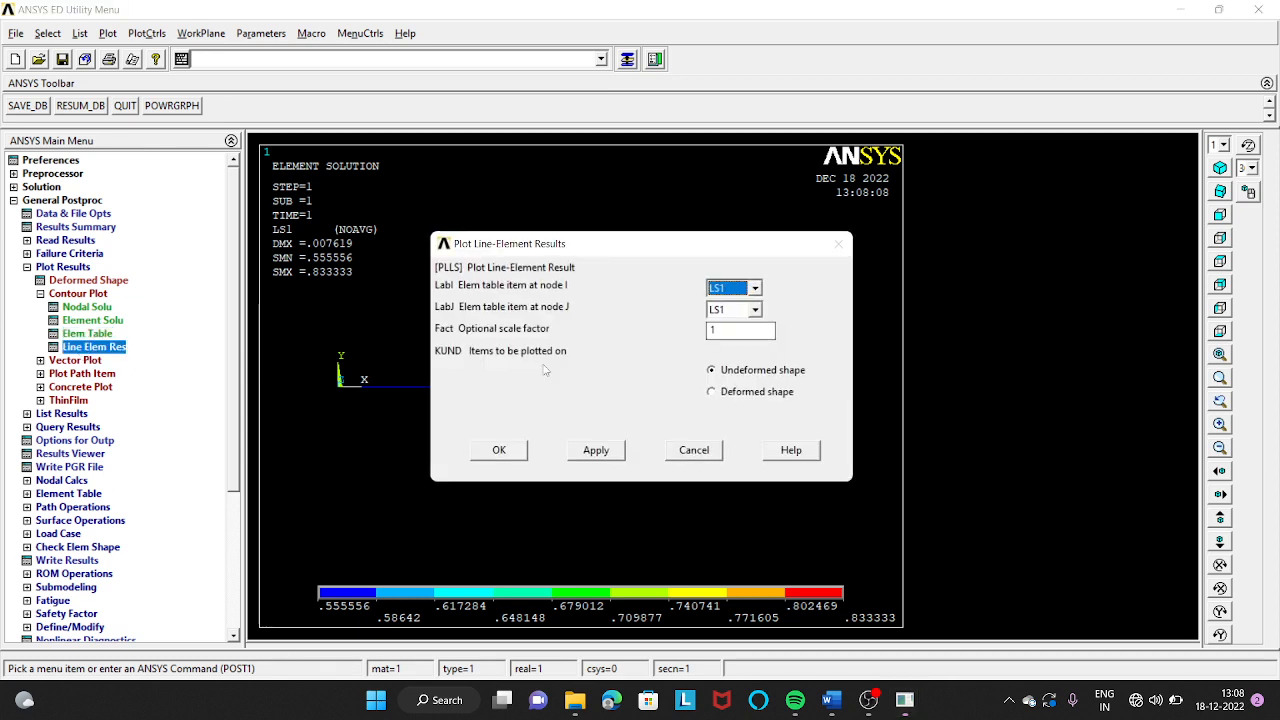
left_click(508, 454)
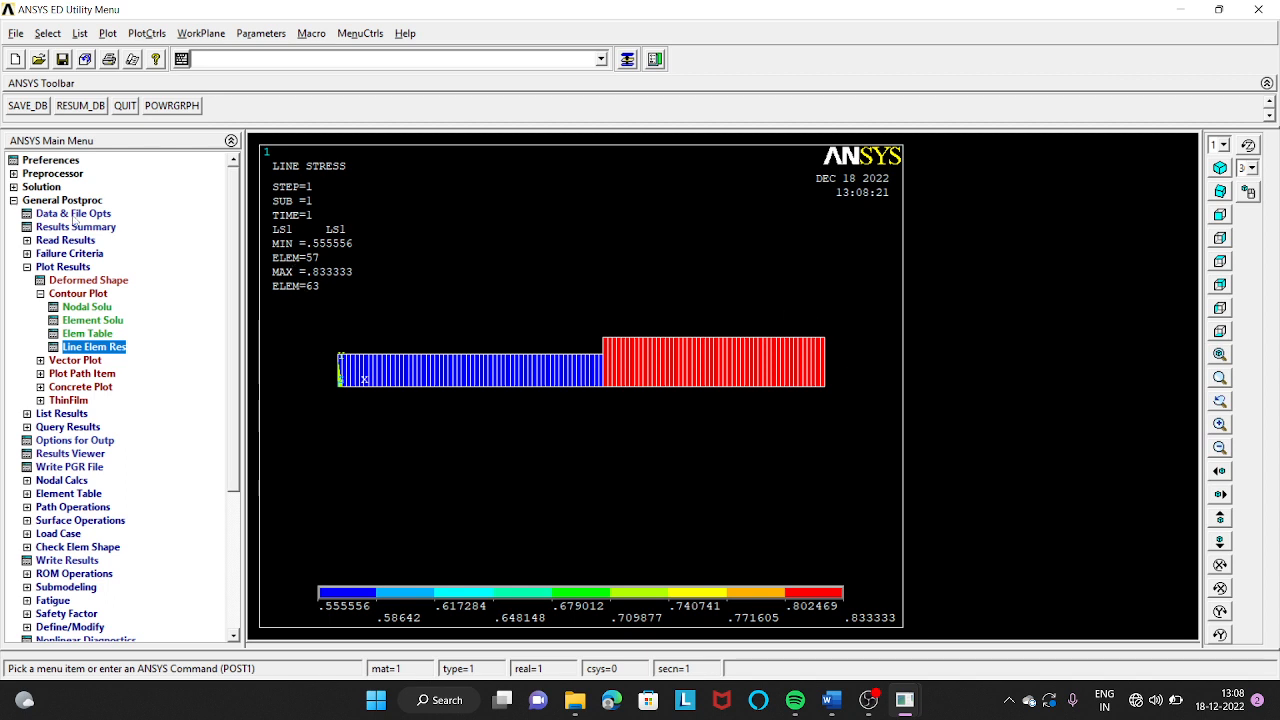
List the reaction solution for all items and move the listing window clear of the results menu.
left_click(28, 414)
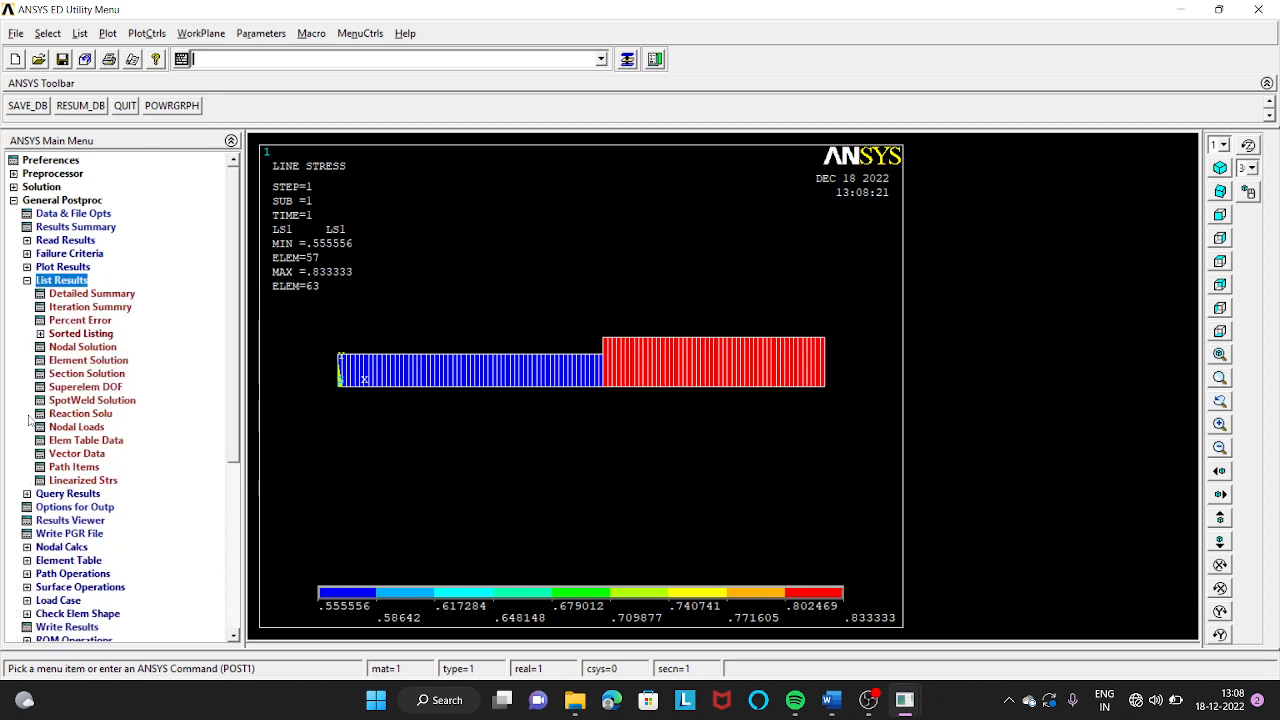
left_click(95, 416)
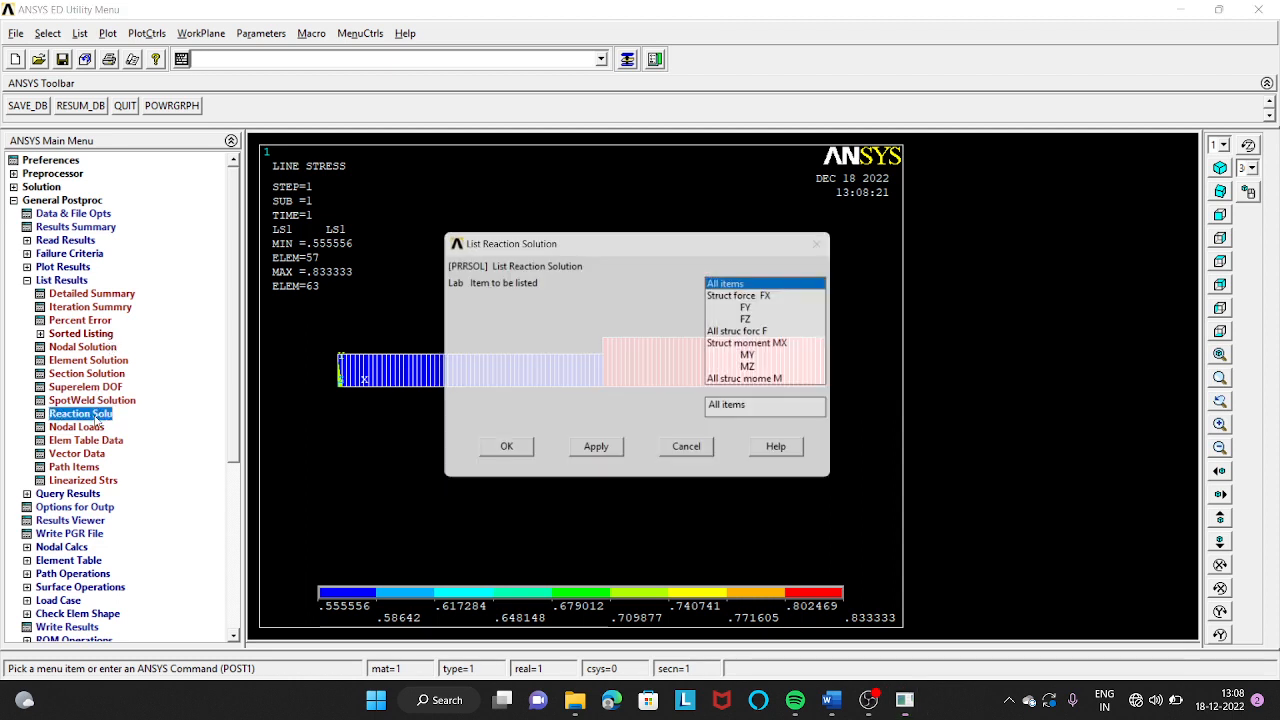
left_click(503, 455)
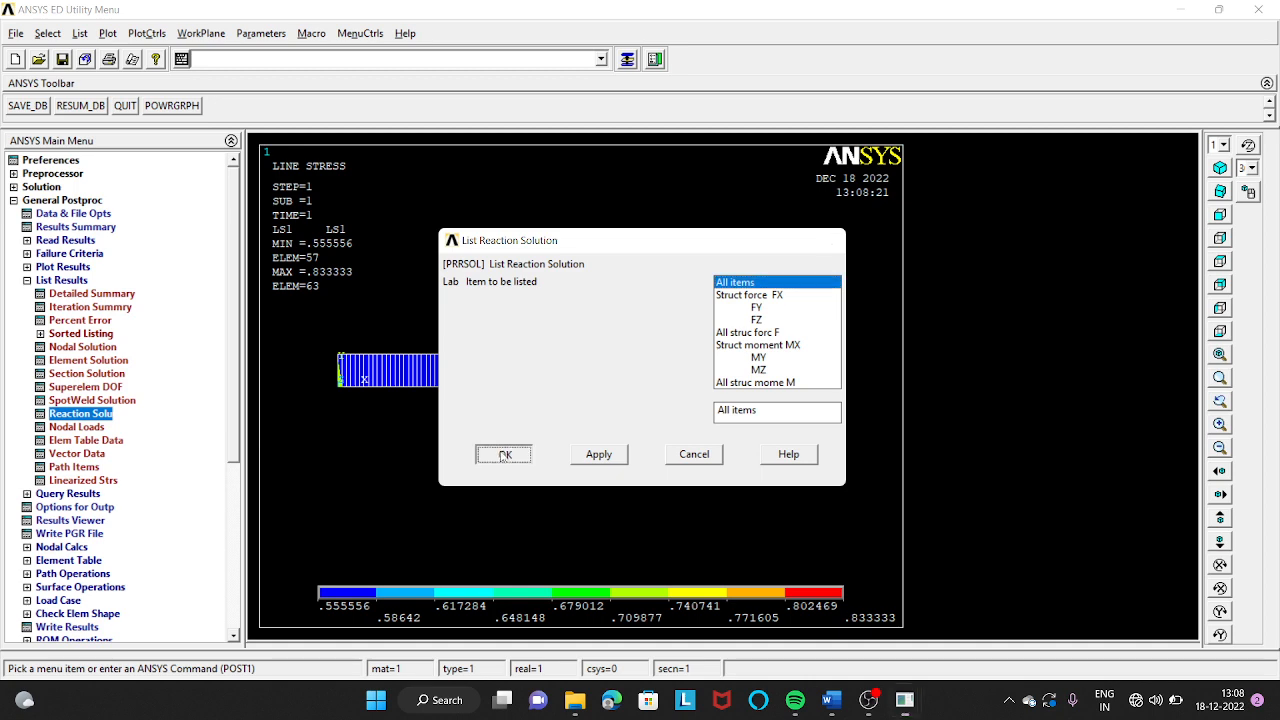
left_click_drag(530, 206, 575, 54)
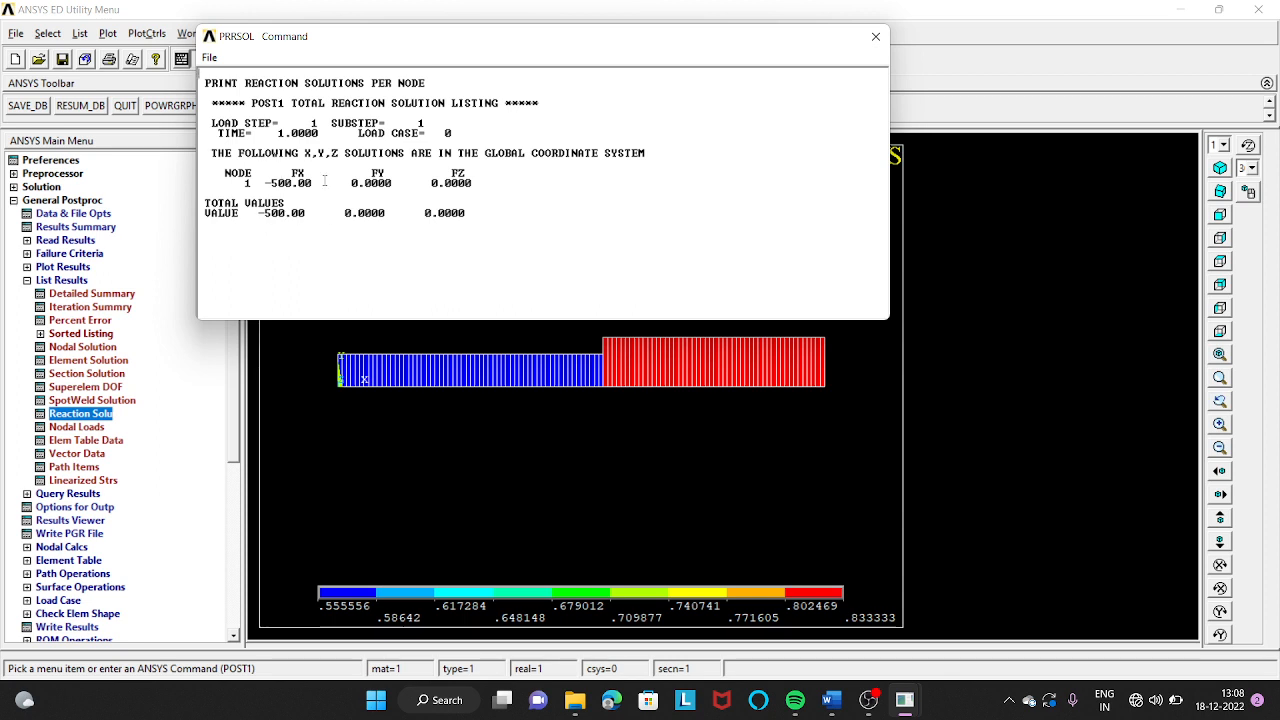
List the element table data for LS1 and review the stresses through to the minimum and maximum values.
left_click(86, 440)
left_click(739, 320)
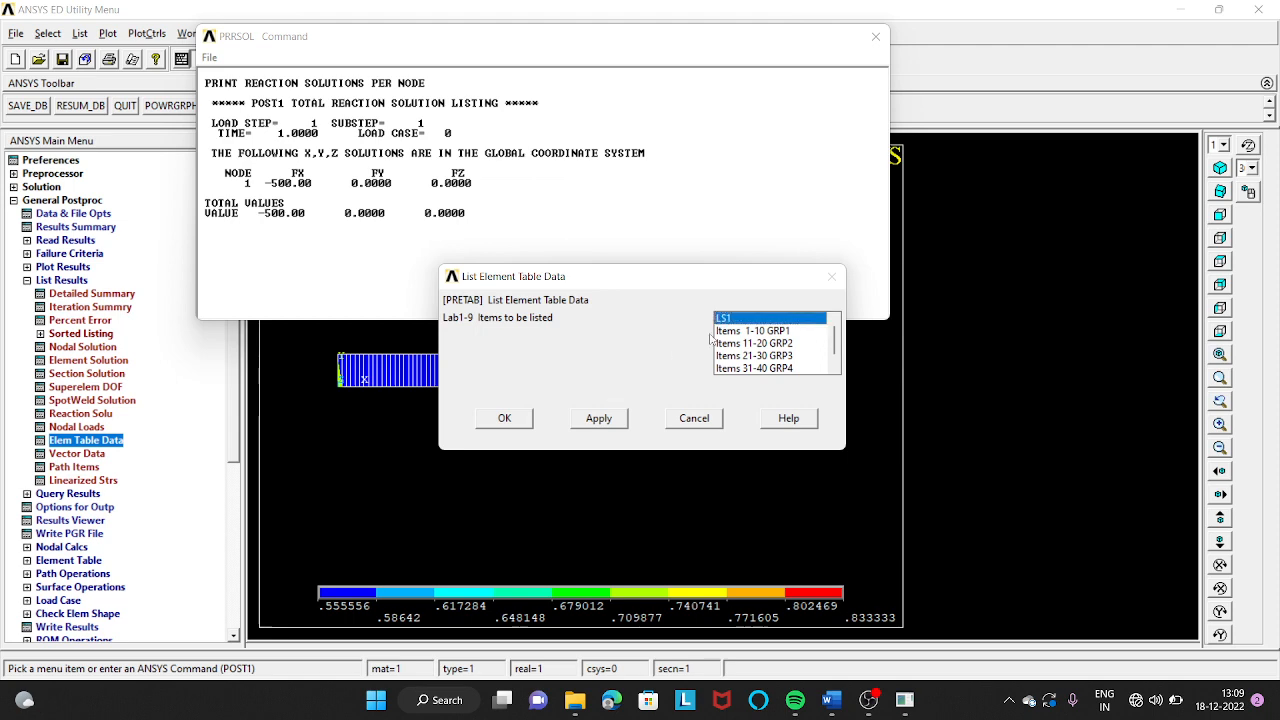
left_click(508, 420)
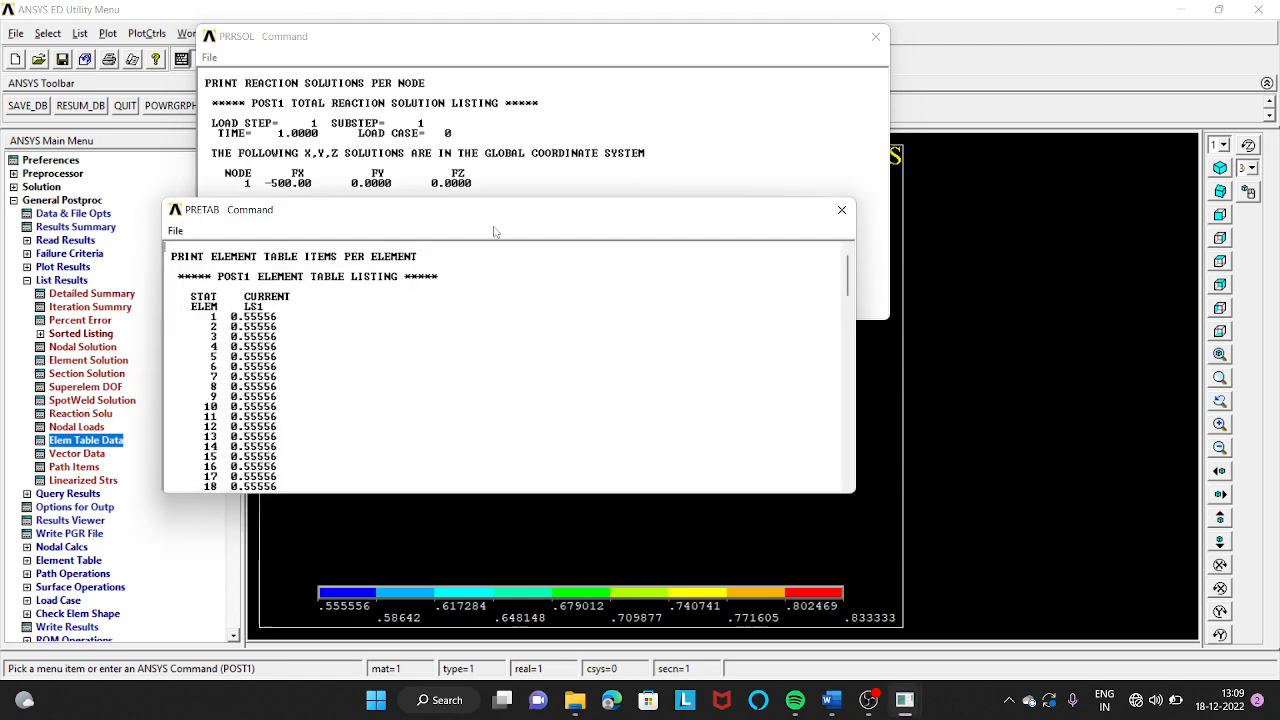
left_click_drag(493, 232, 782, 228)
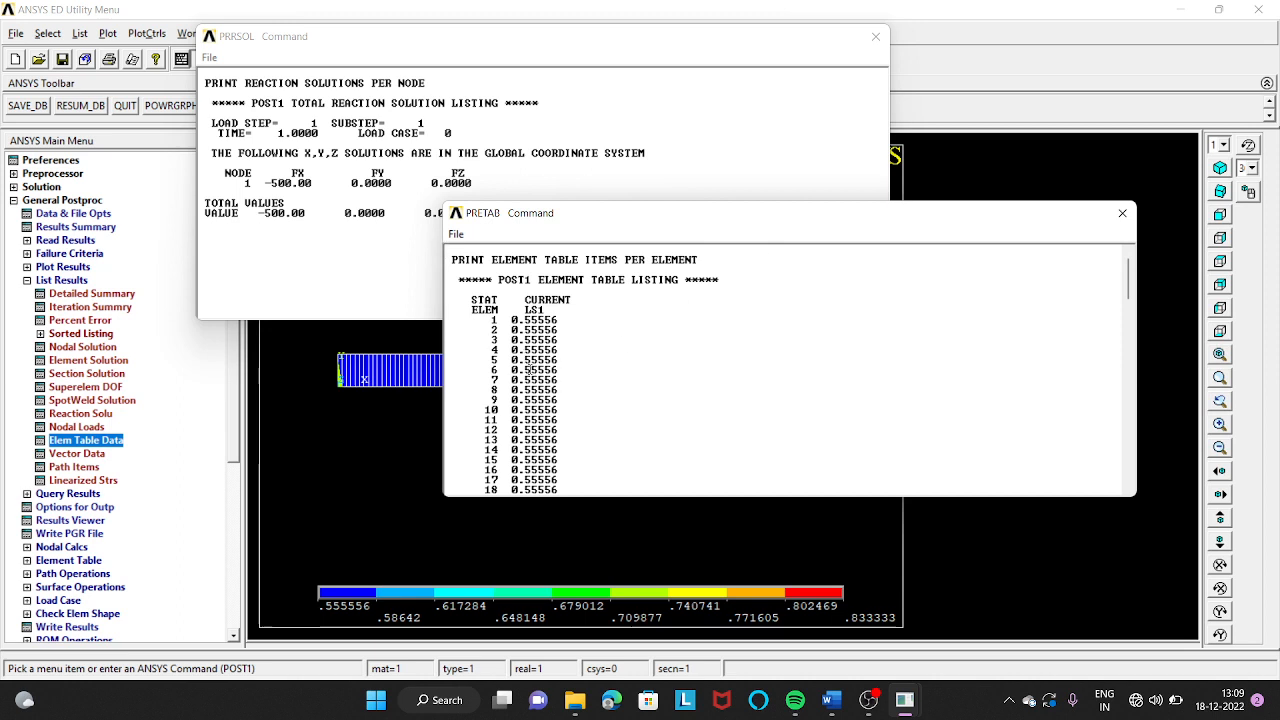
scroll(790, 370, "down", 6)
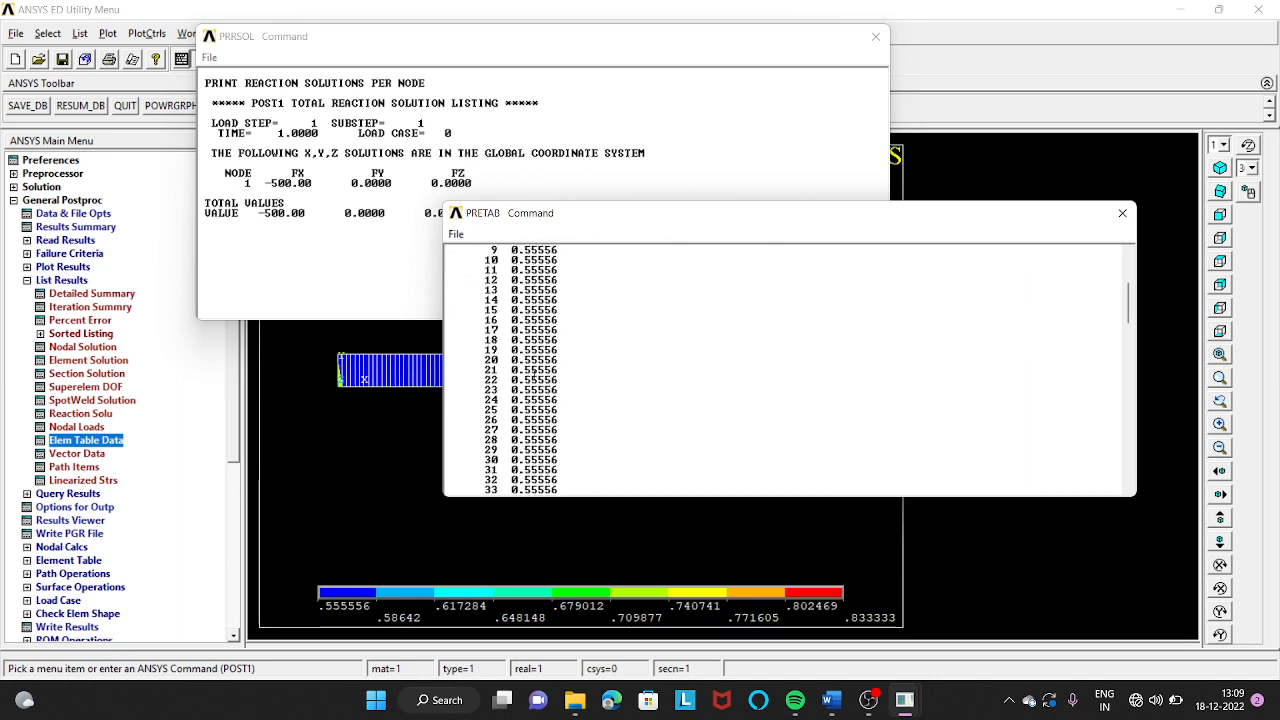
scroll(790, 370, "up", 6)
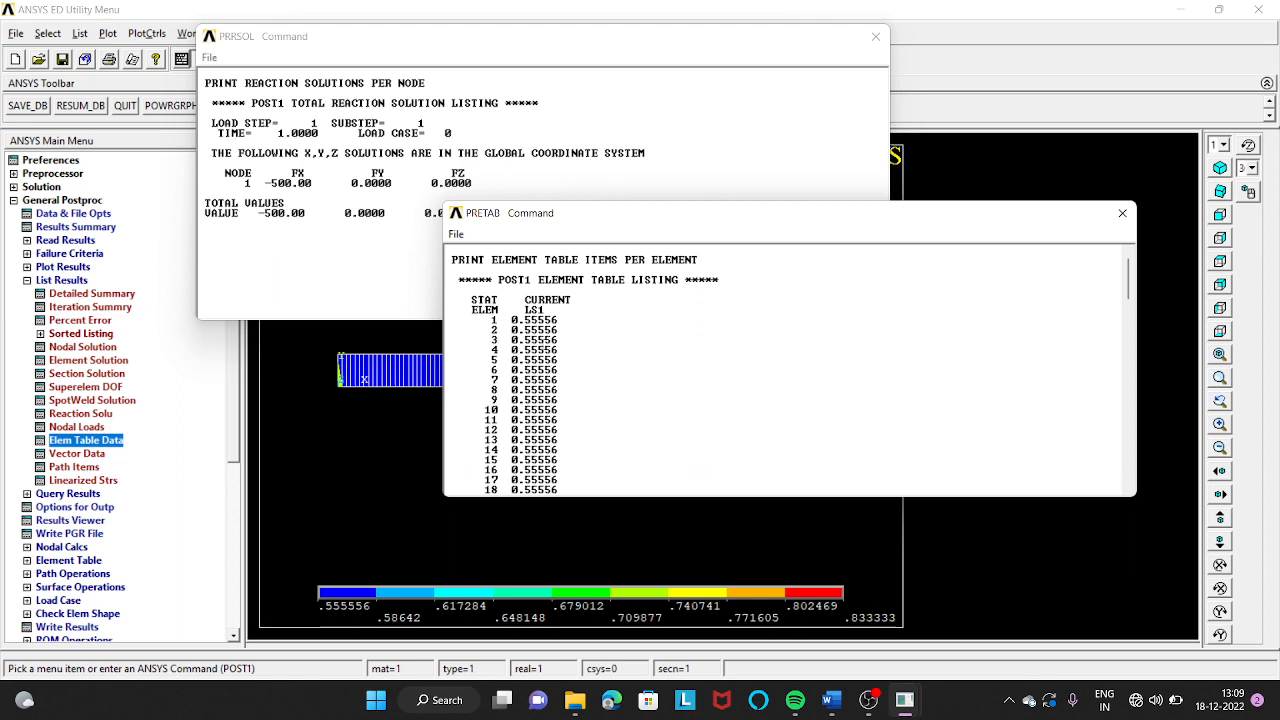
scroll(790, 370, "down", 3)
scroll(562, 364, "down", 8)
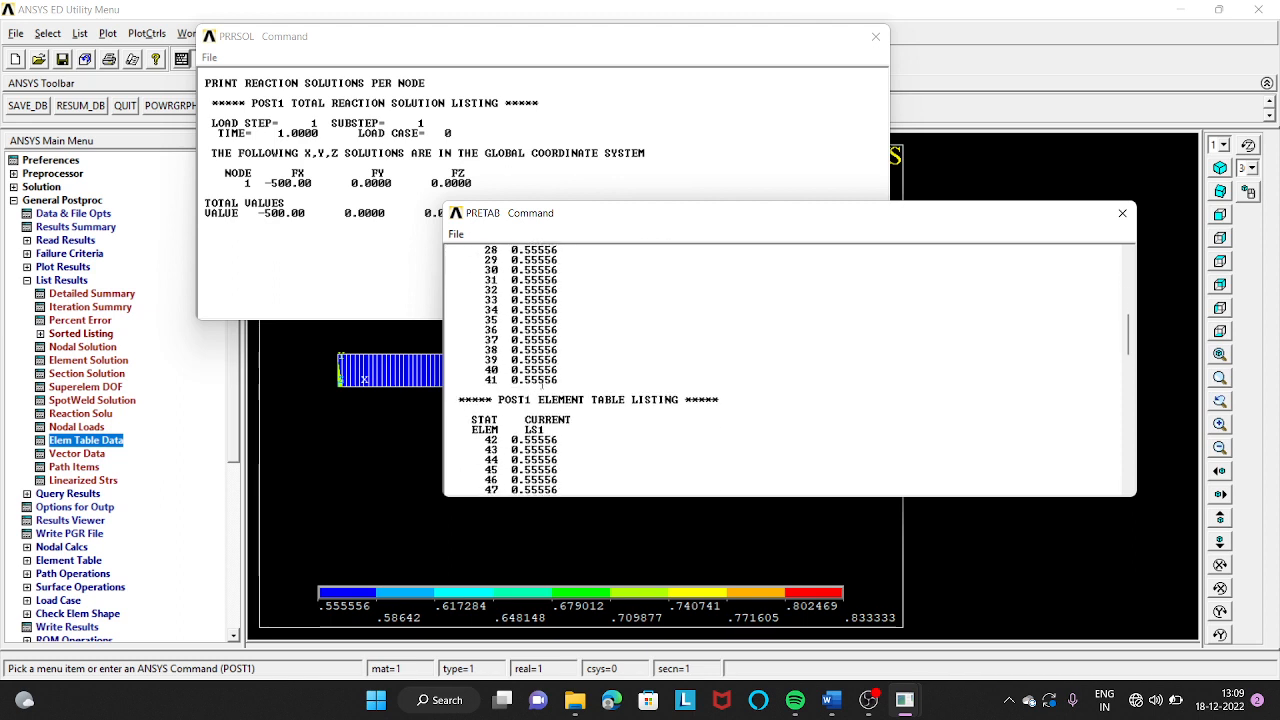
scroll(562, 364, "down", 20)
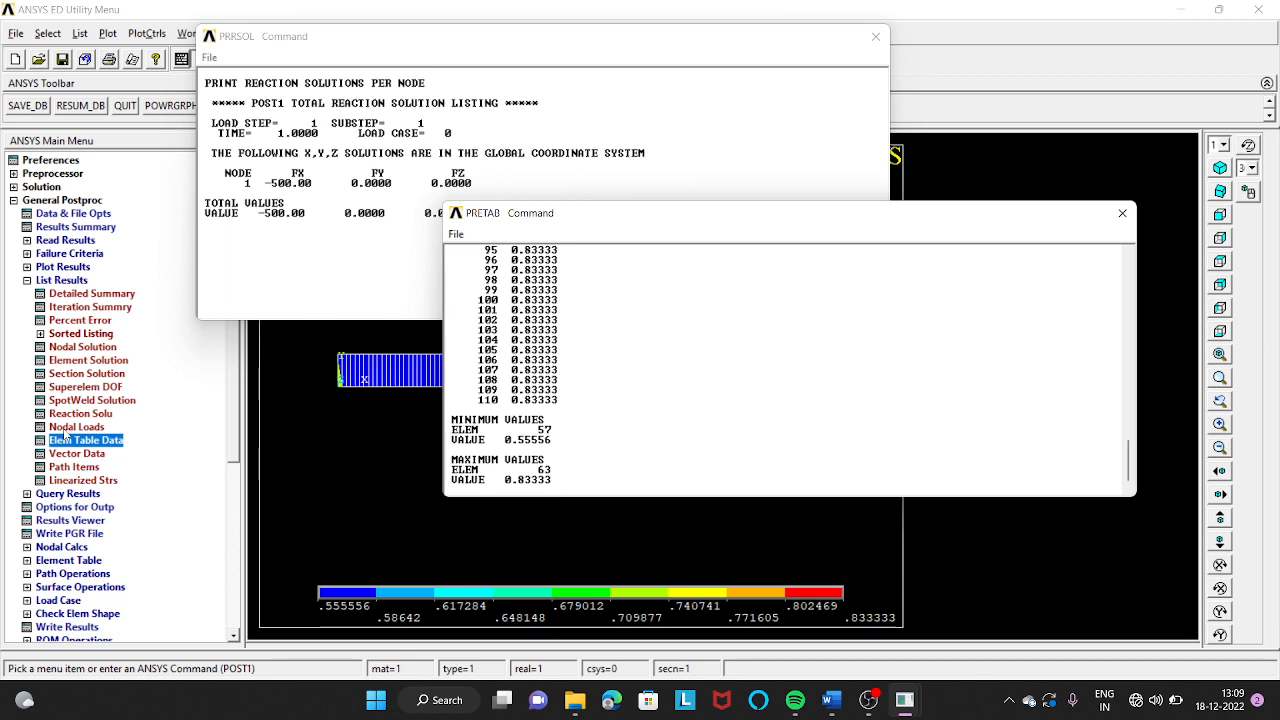
List the nodal solution for Displacement vector sum and examine the maximum absolute UX value at the listing's end.
left_click(97, 350)
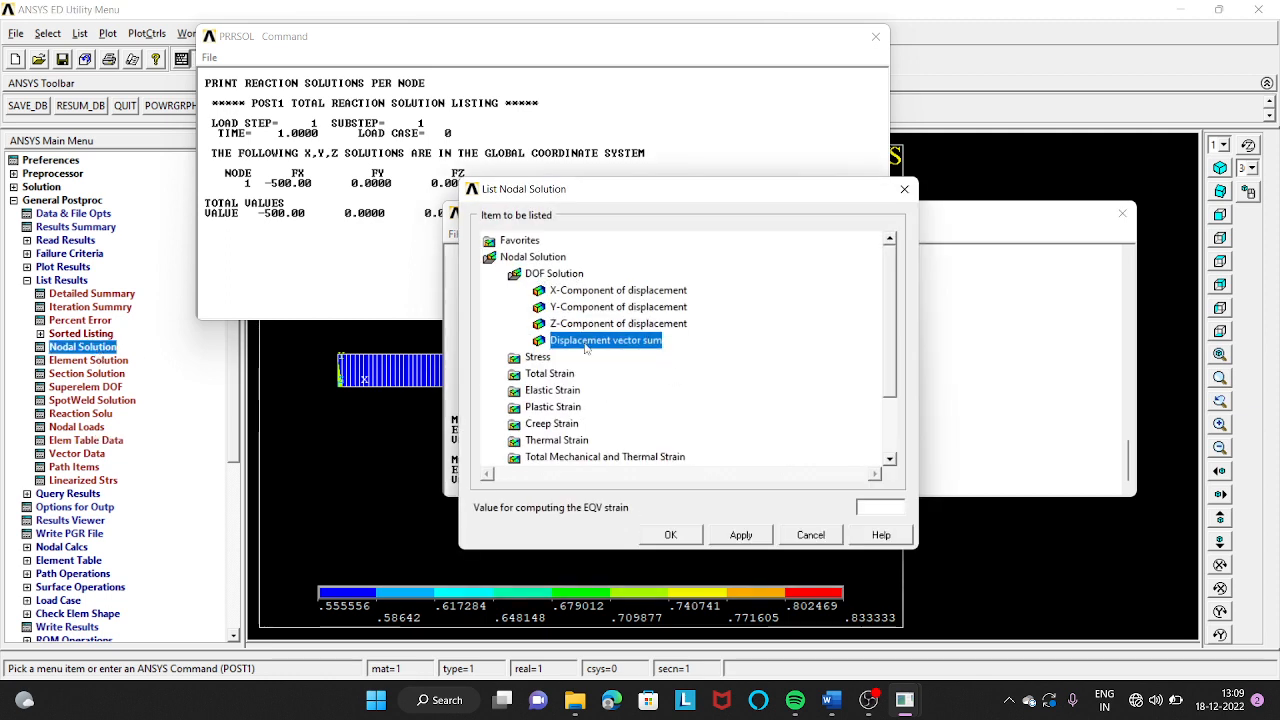
left_click(670, 535)
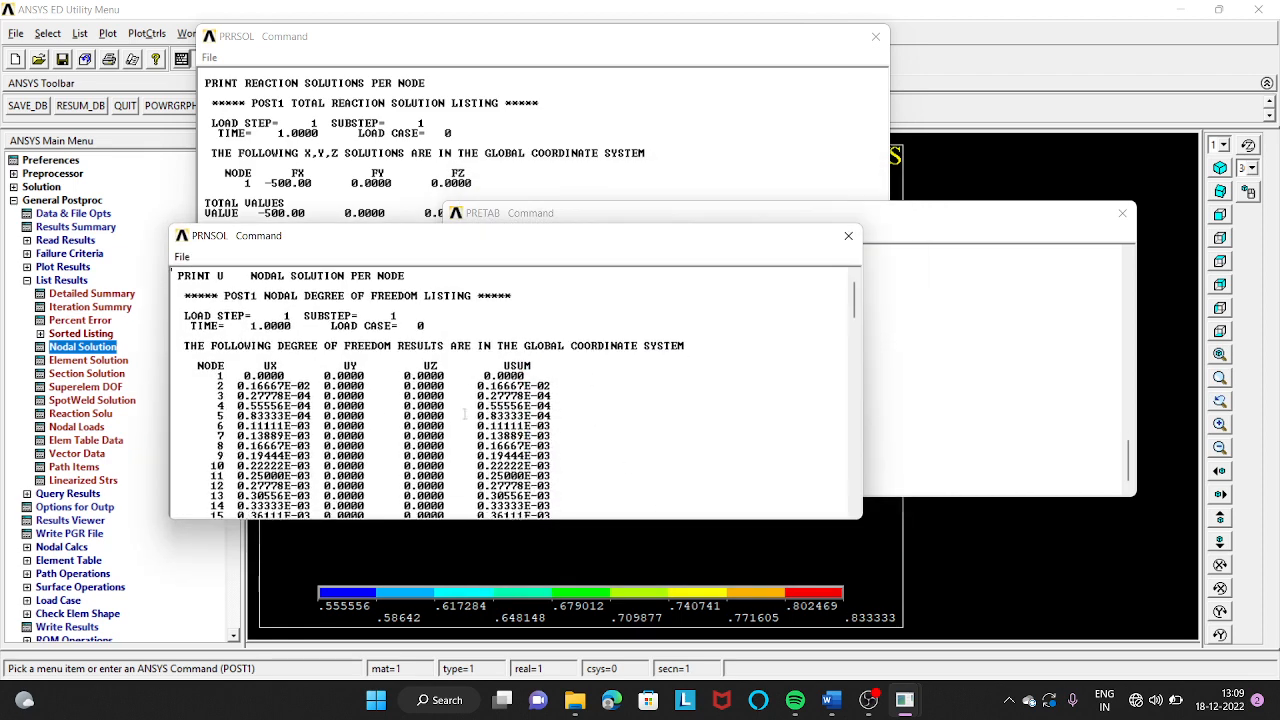
scroll(439, 338, "down", 7)
scroll(379, 436, "down", 20)
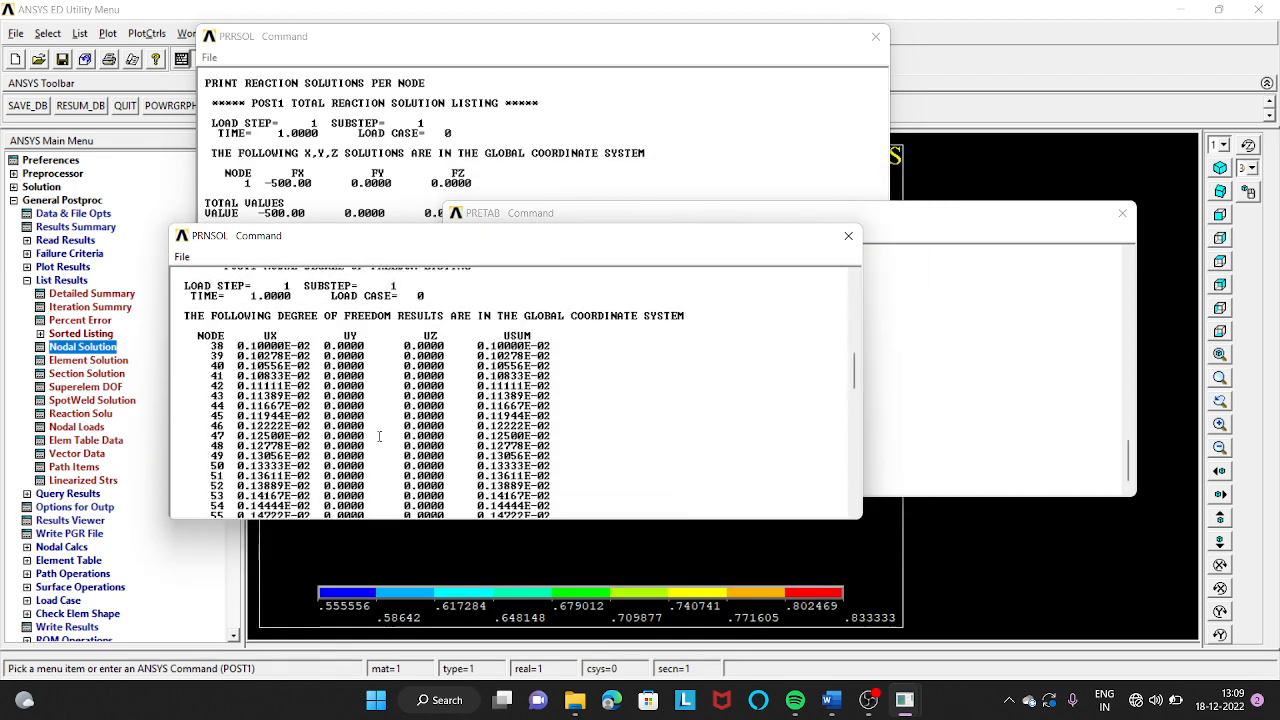
scroll(379, 436, "down", 8)
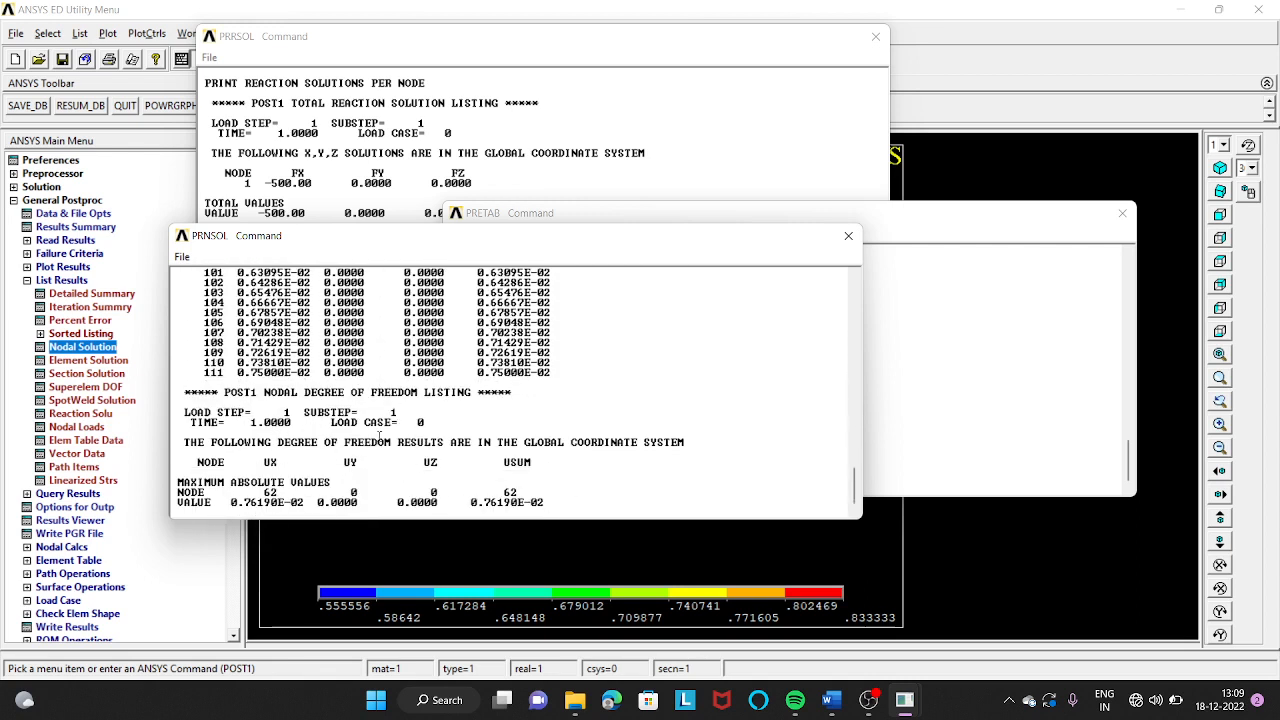
left_click_drag(232, 502, 307, 503)
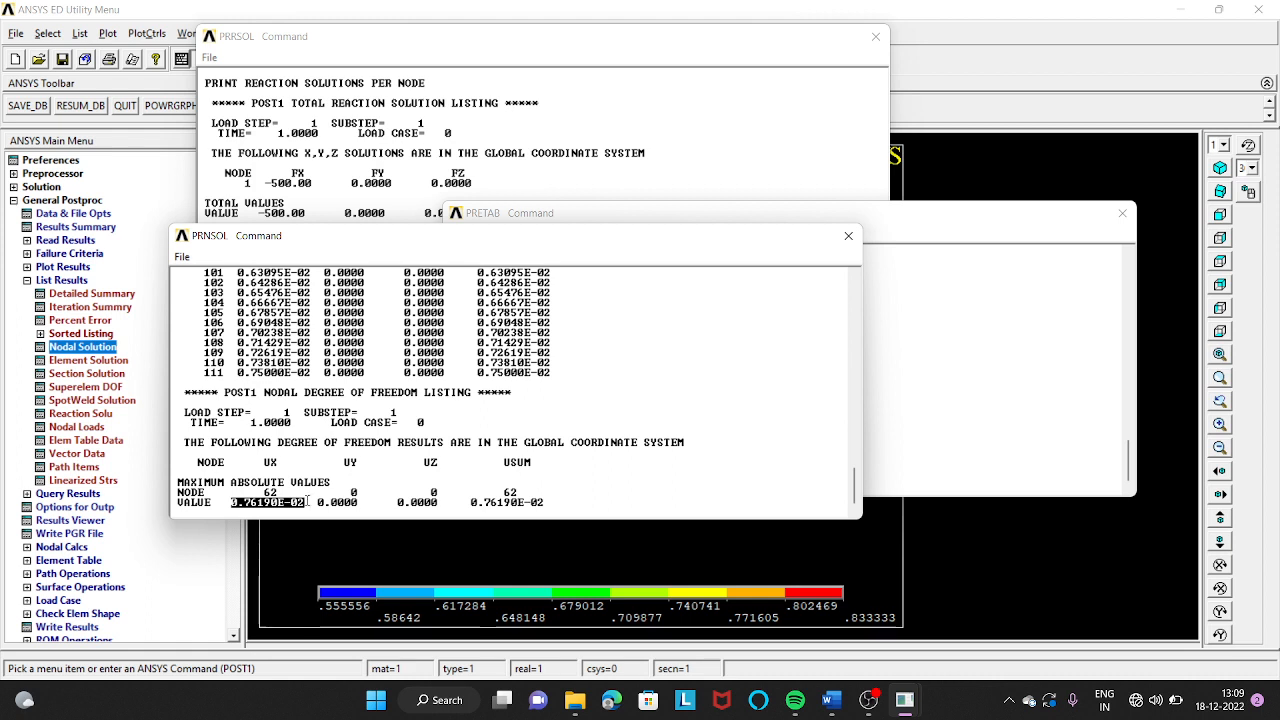
left_click(577, 479)
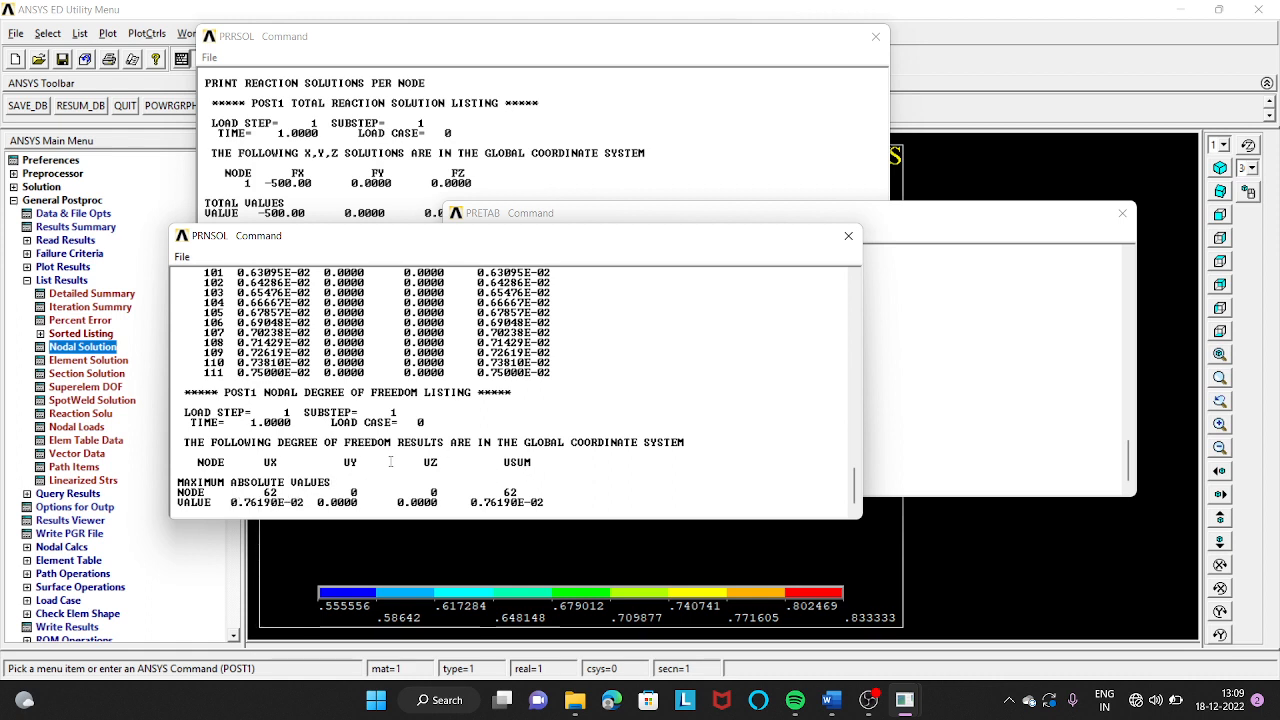